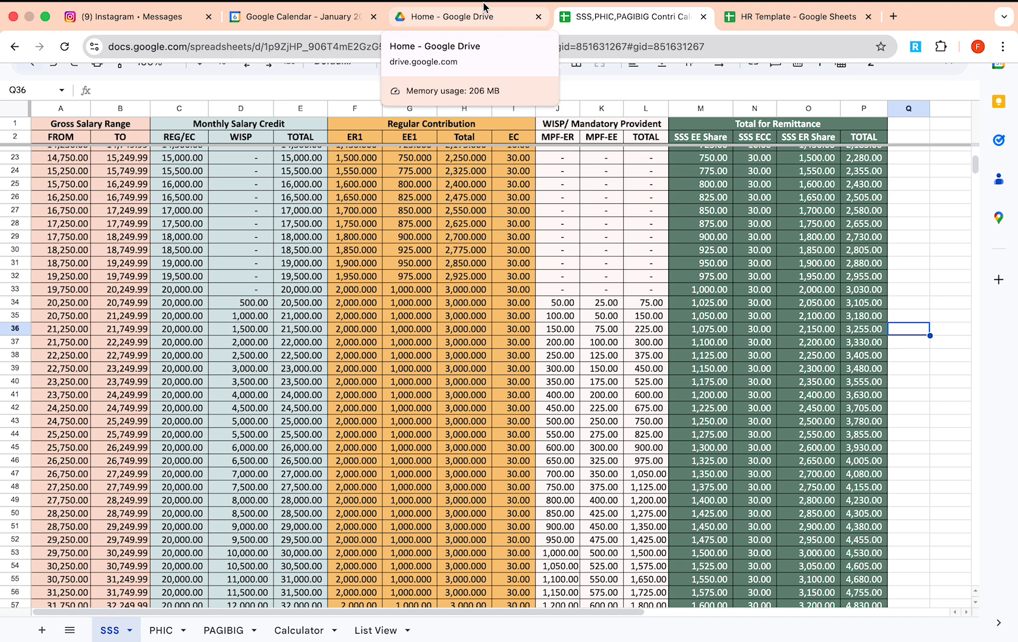
- View the Calculator sheet and the HR Template's Personnel File Checklist, and return to the contribution calculator spreadsheet
left_click(903, 293)
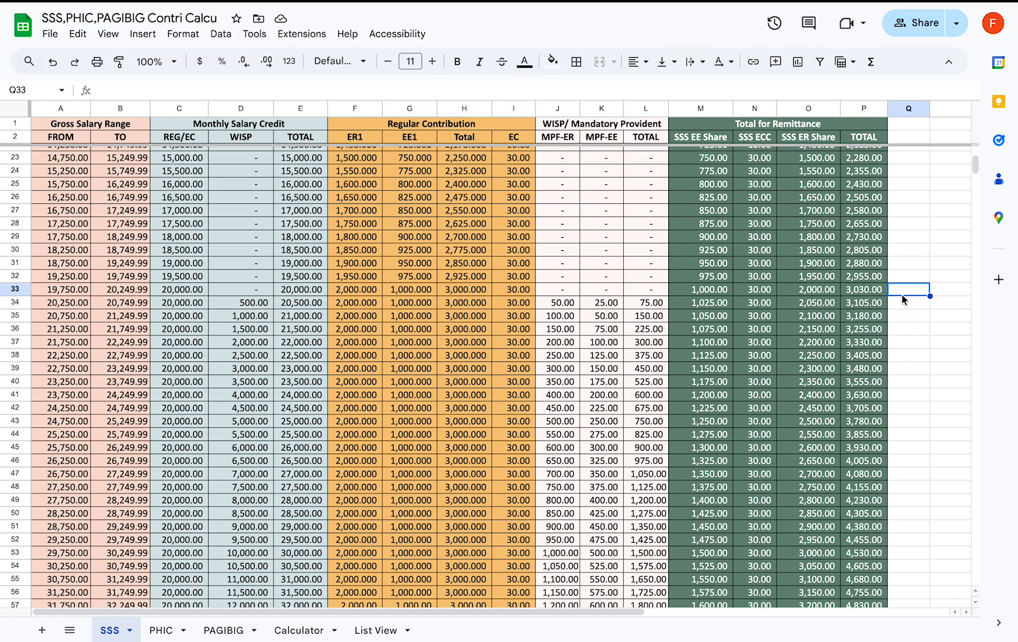
left_click(299, 630)
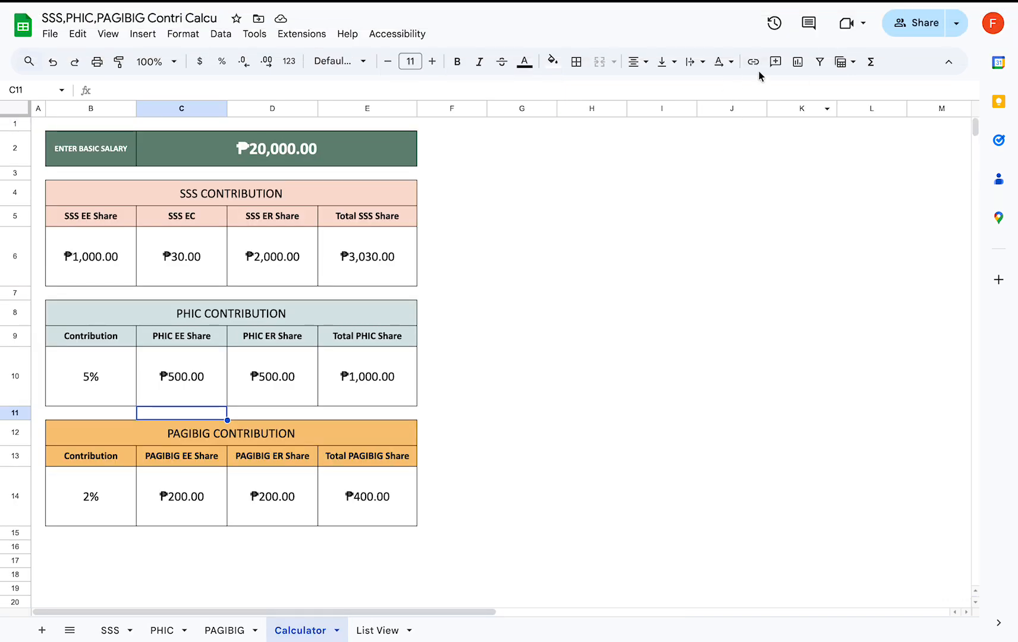
left_click(761, 16)
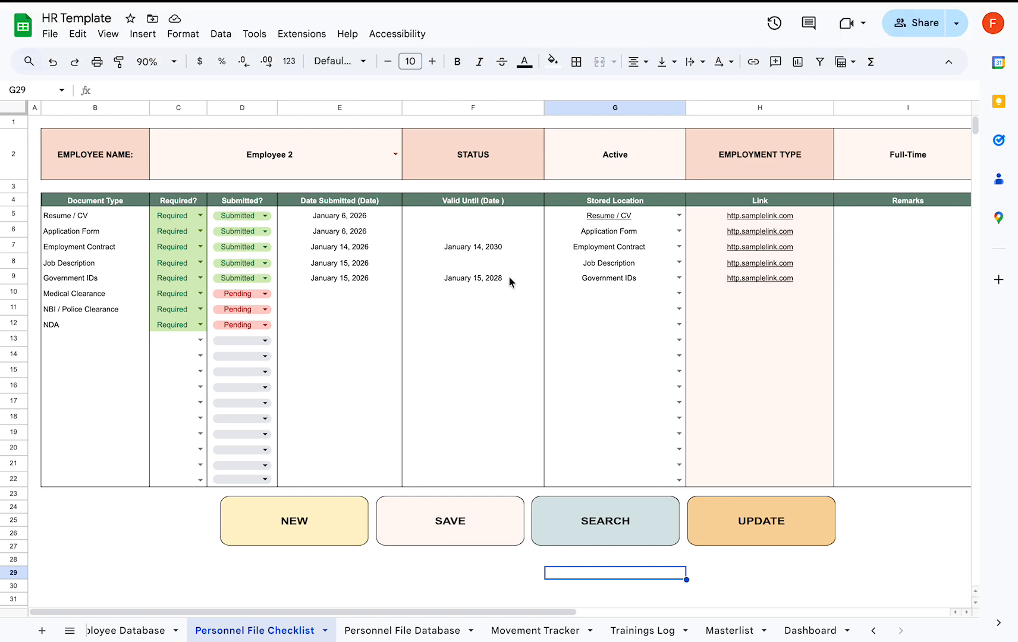
scroll(509, 281, "down", 1)
scroll(509, 276, "up", 1)
left_click(663, 21)
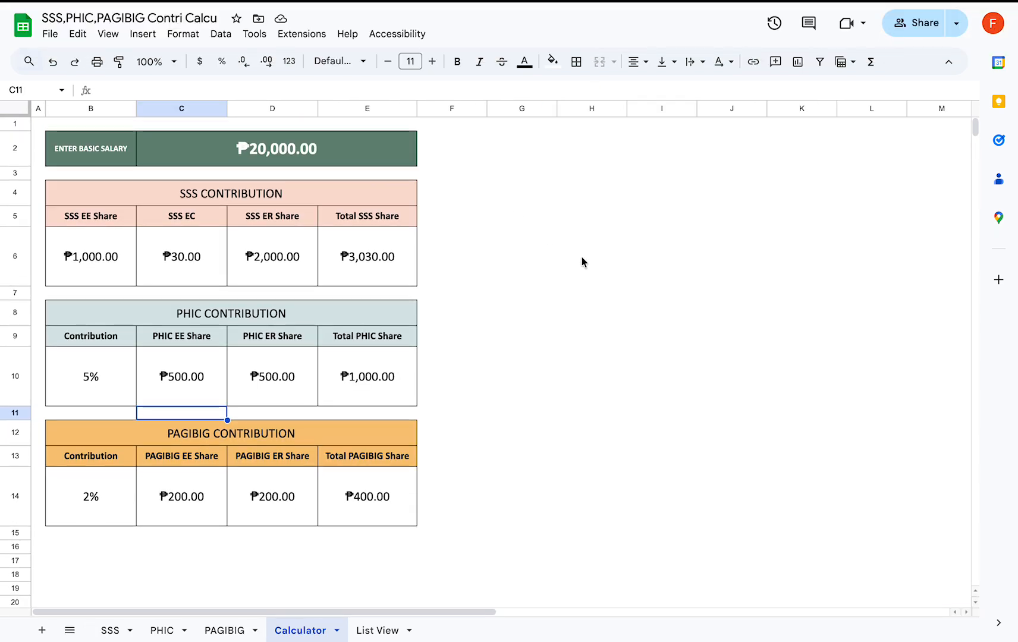
- Review the SSS and PHIC contribution tables, examining the SSS salary brackets and SSS EE Share column
left_click(116, 630)
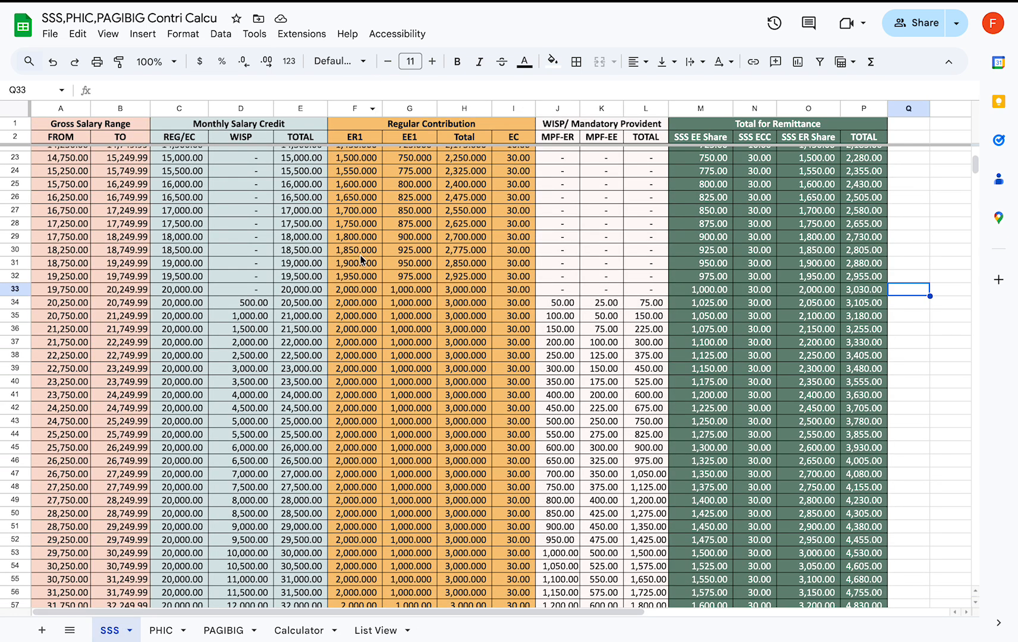
left_click(161, 630)
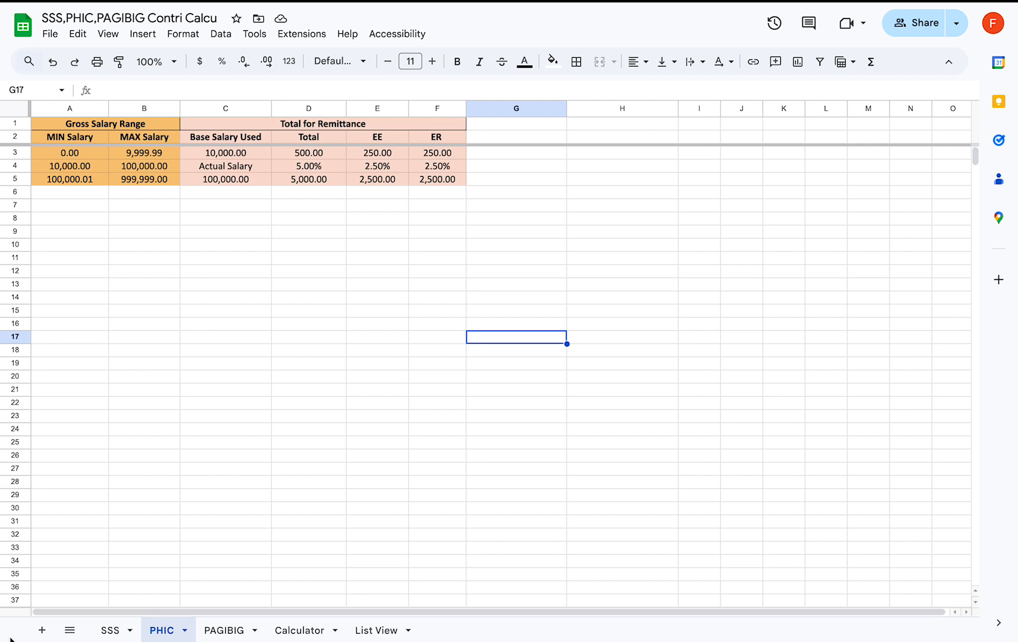
left_click(110, 630)
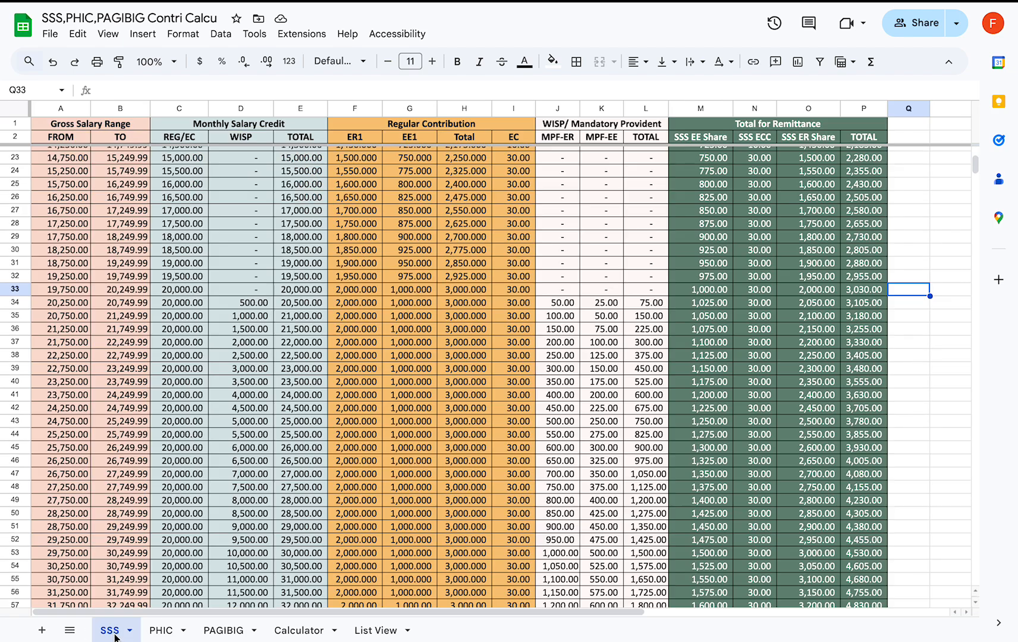
left_click(72, 108)
left_click(701, 157)
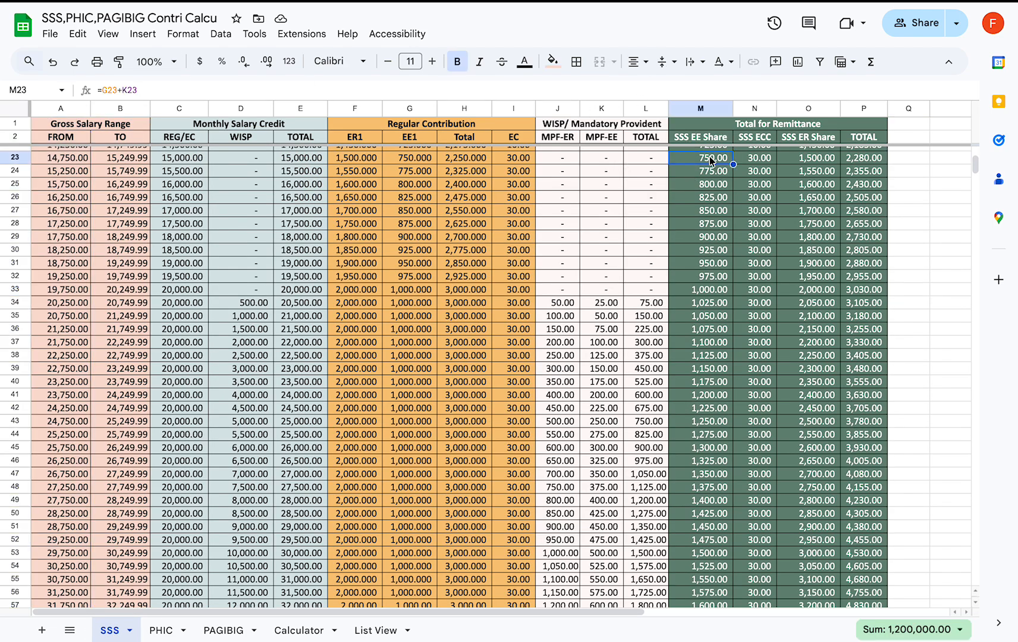
scroll(714, 302, "down", 8)
scroll(713, 302, "up", 12)
scroll(714, 303, "up", 2)
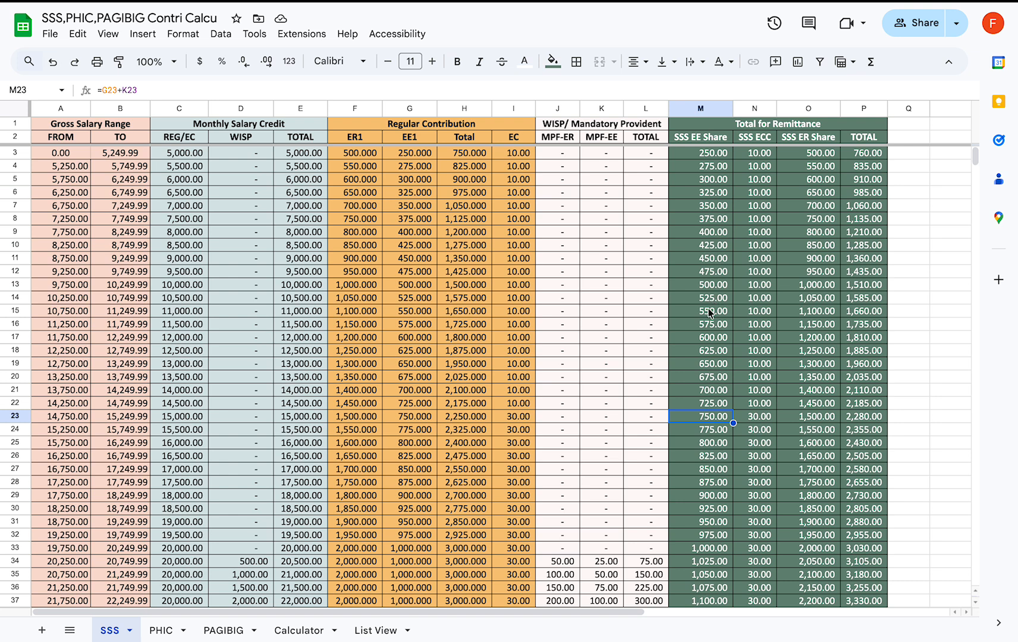
- Look over the Calculator sheet's basic salary field and the List View sheet's employee contribution columns
left_click(299, 630)
scroll(443, 389, "down", 1)
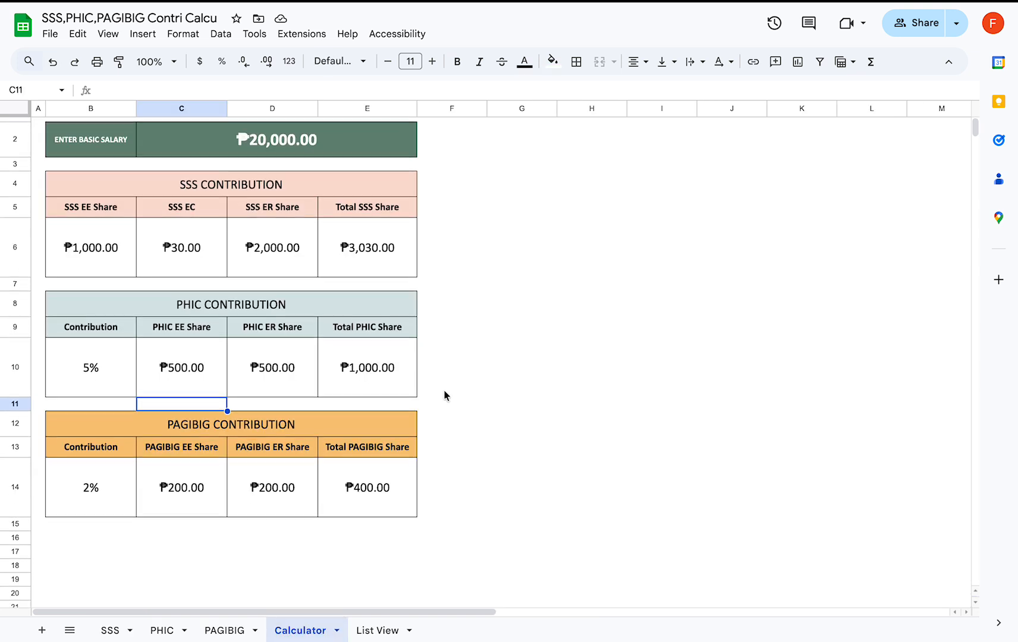
scroll(443, 390, "up", 1)
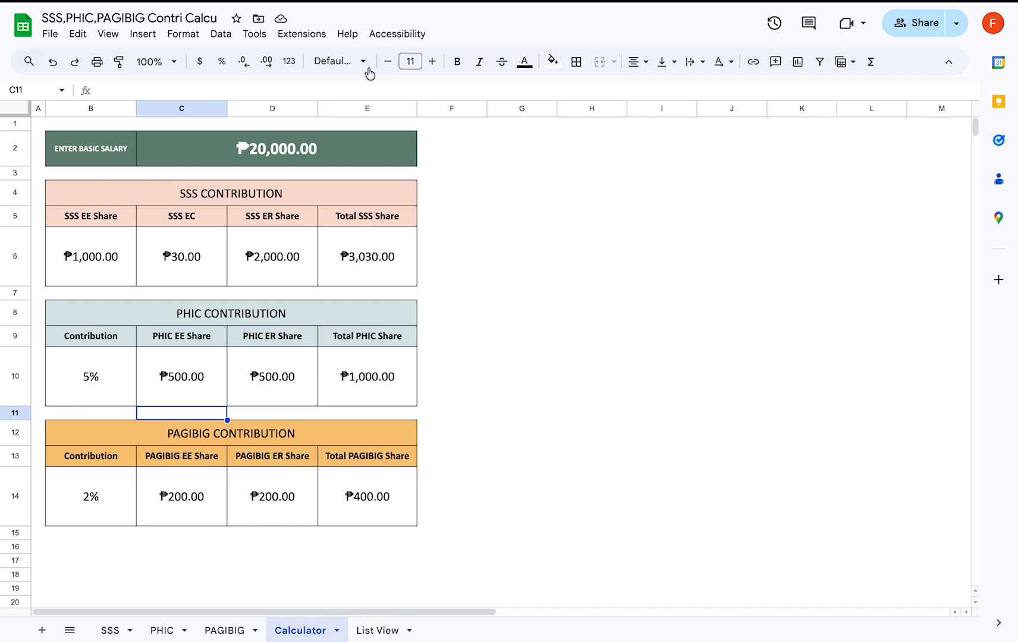
left_click(353, 143)
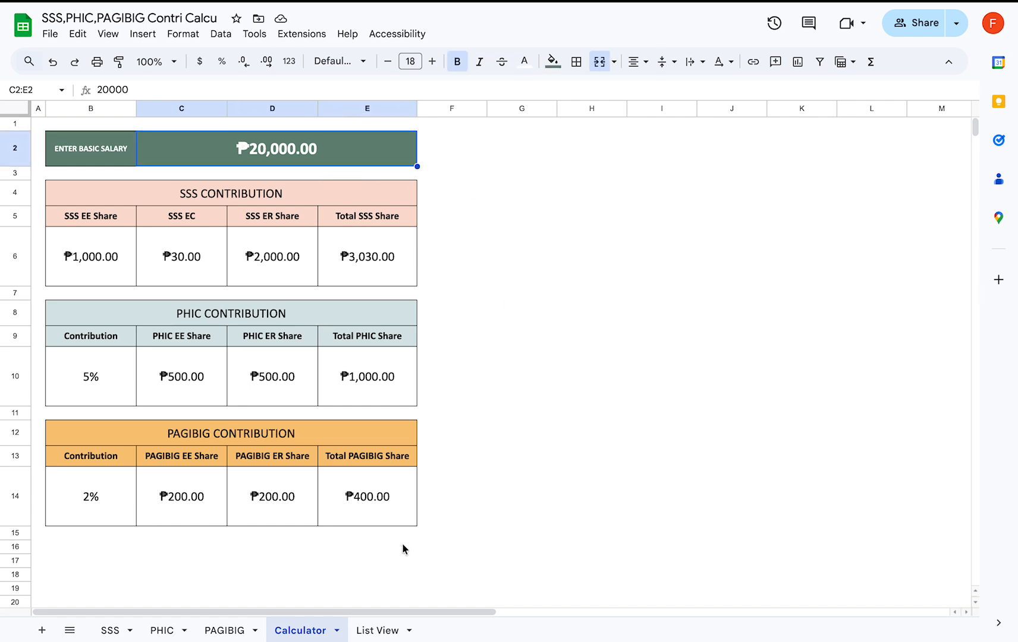
left_click(374, 630)
scroll(389, 292, "right", 3)
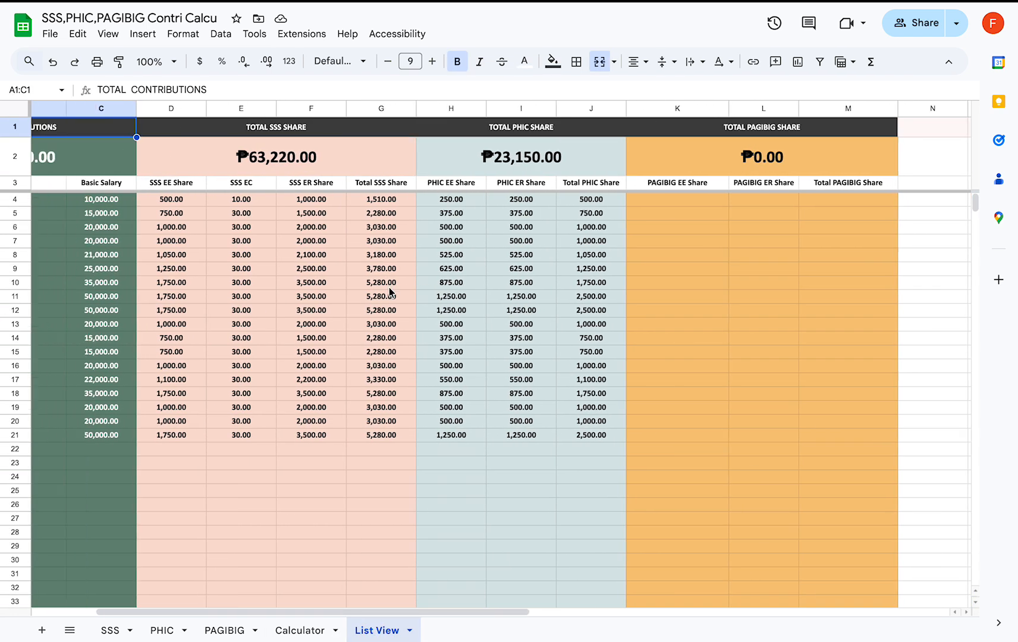
scroll(390, 291, "left", 3)
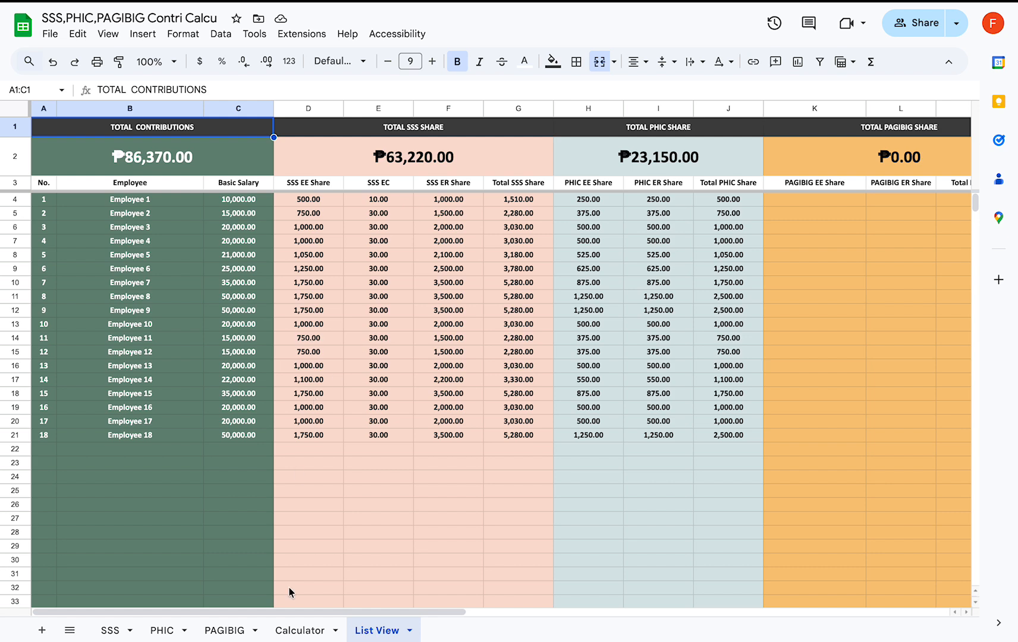
- Clear the basic salary on the Calculator sheet and set it to 30000
left_click(298, 629)
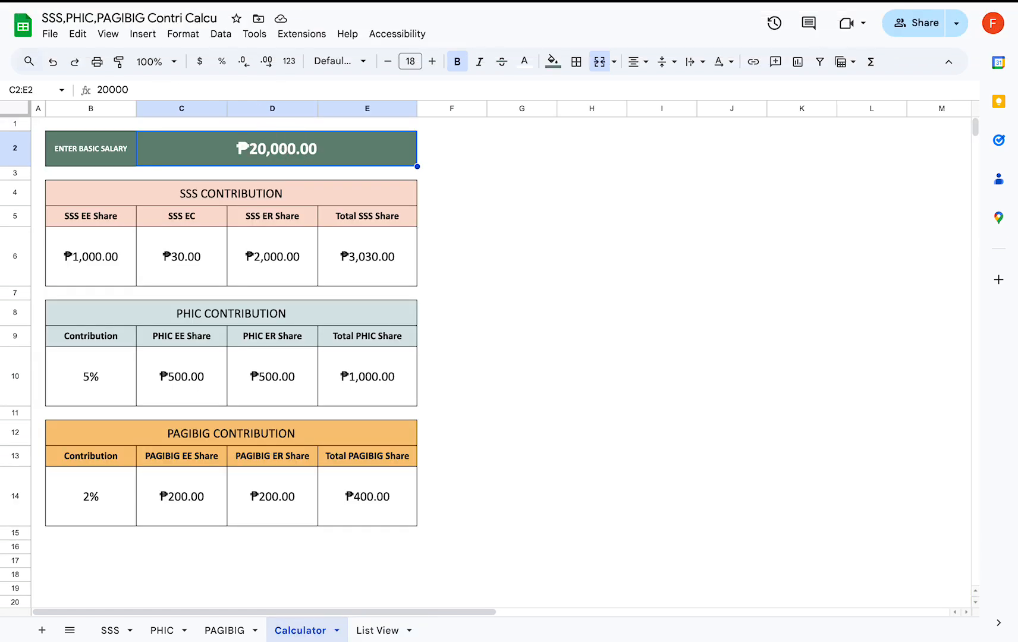
key("Delete")
left_click(498, 253)
left_click(324, 170)
left_click(347, 152)
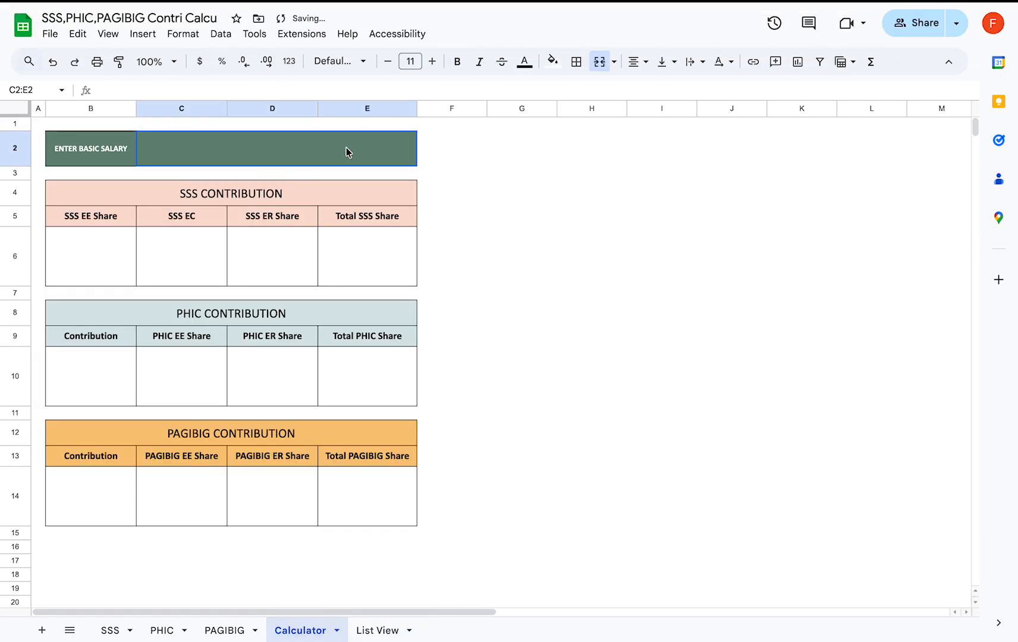
type("30000")
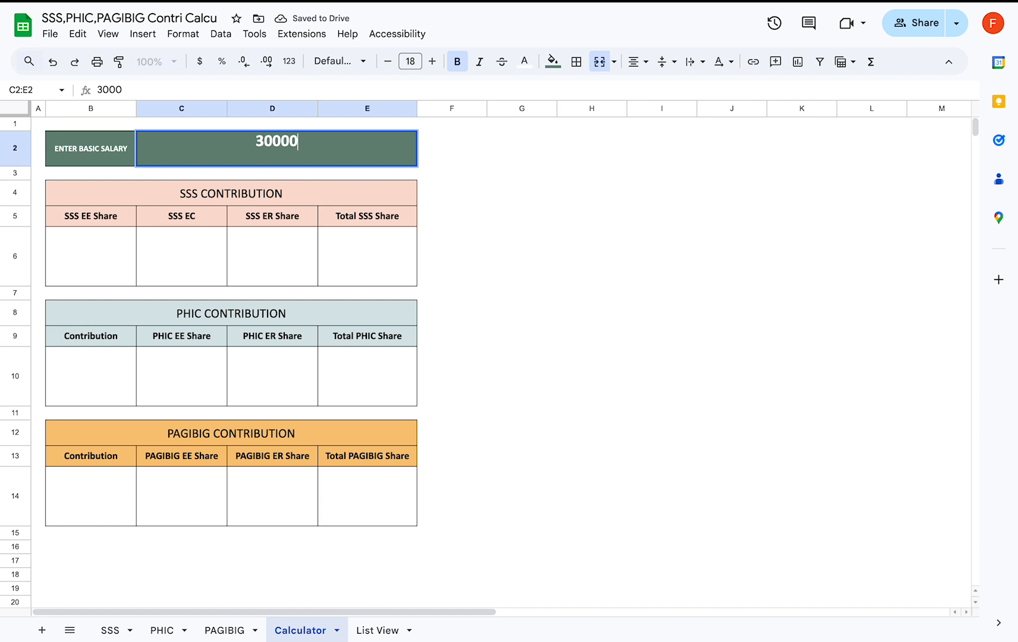
key("Return")
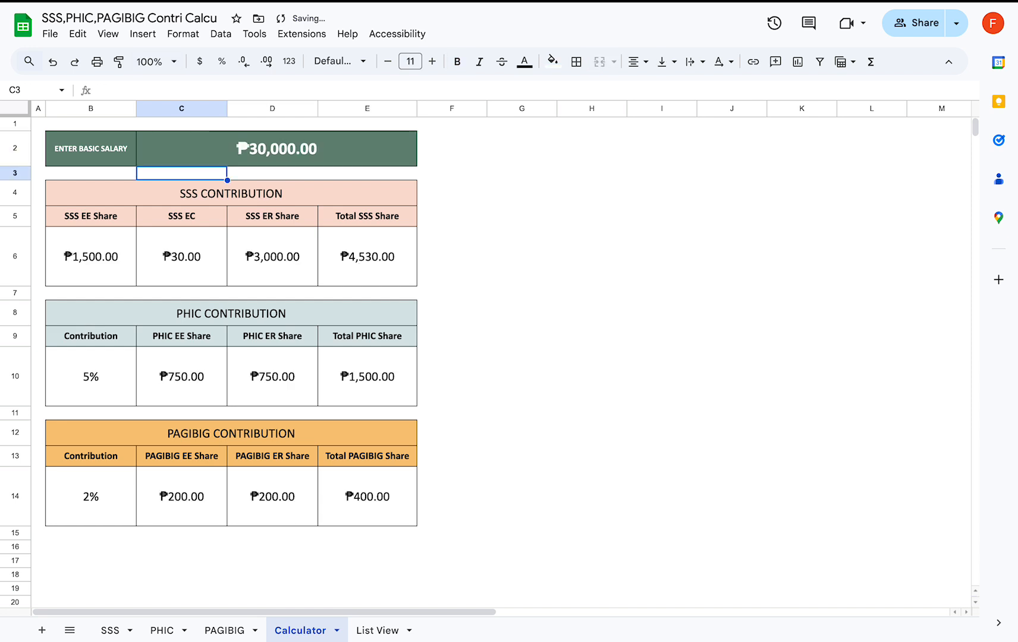
- Examine the SSS, PHIC and PAGIBIG contribution sections for the entered salary, including the SSS EC and ER share
left_click(377, 195)
left_click(356, 319)
left_click(316, 438)
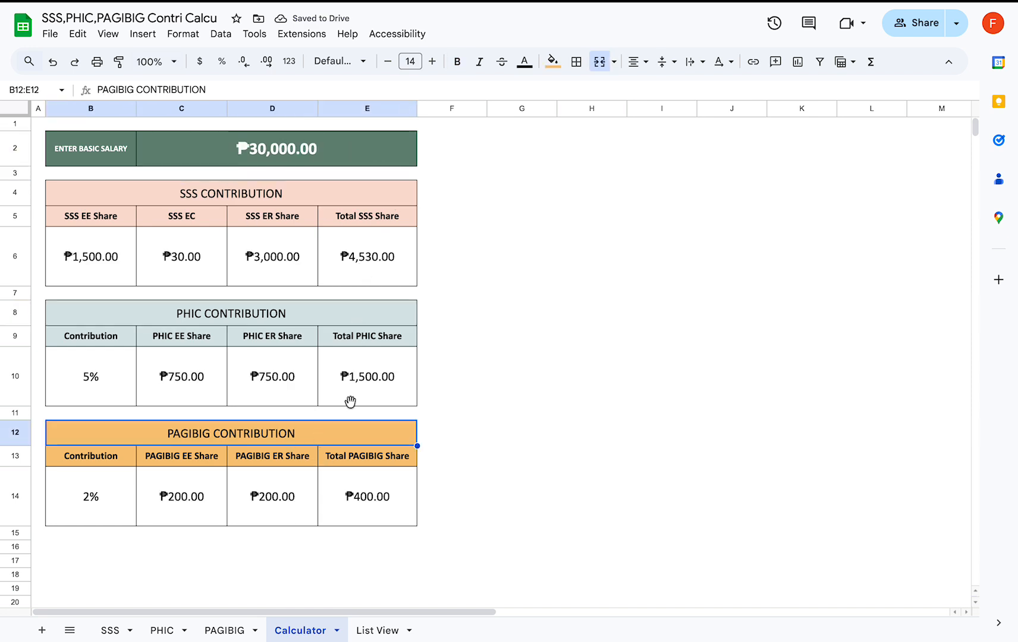
left_click(498, 413)
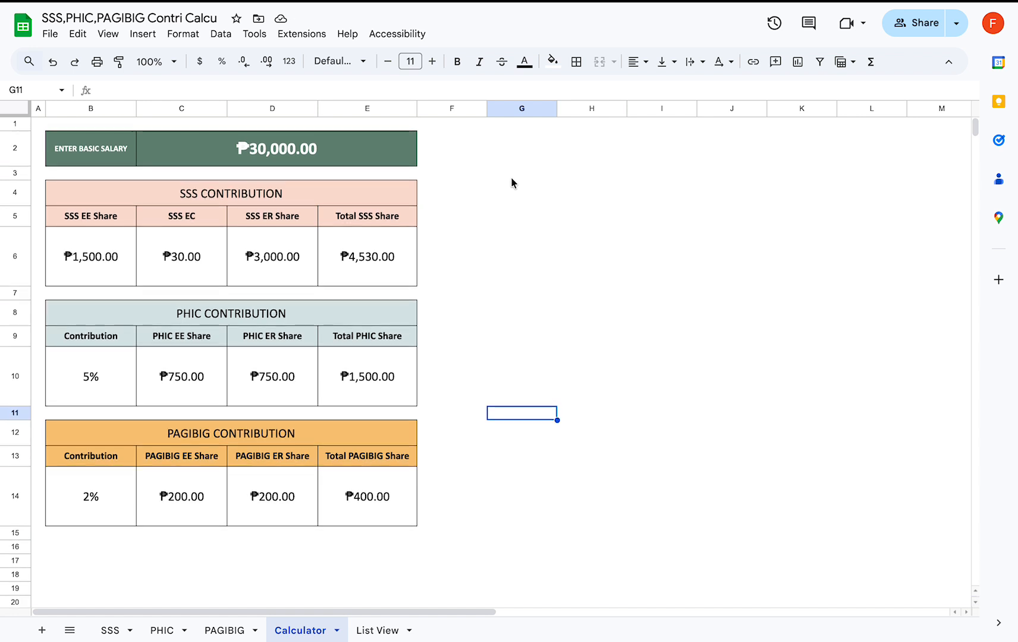
left_click(364, 146)
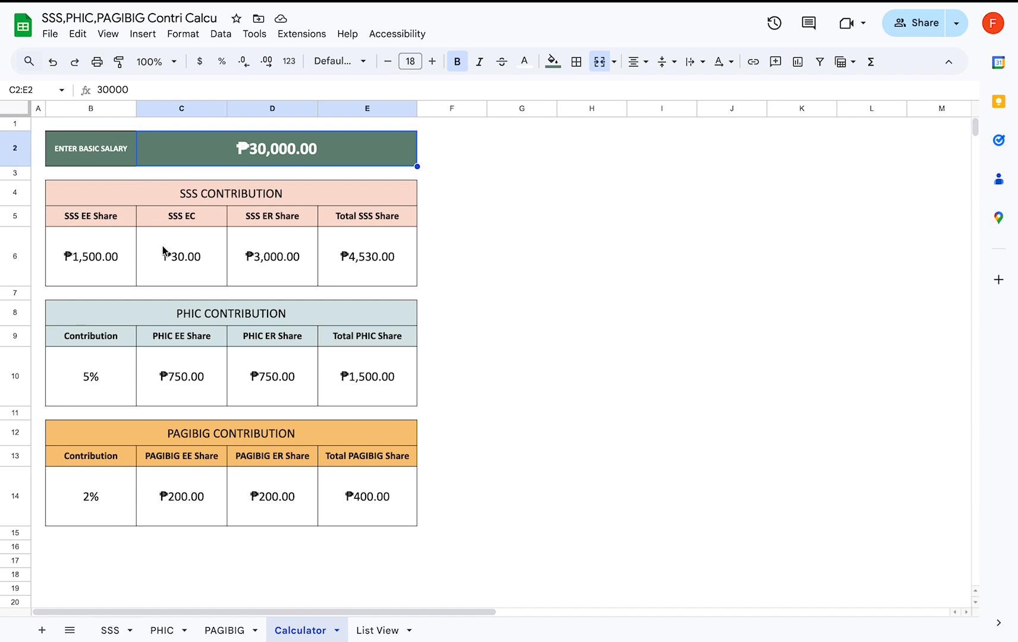
left_click(182, 239)
left_click(277, 240)
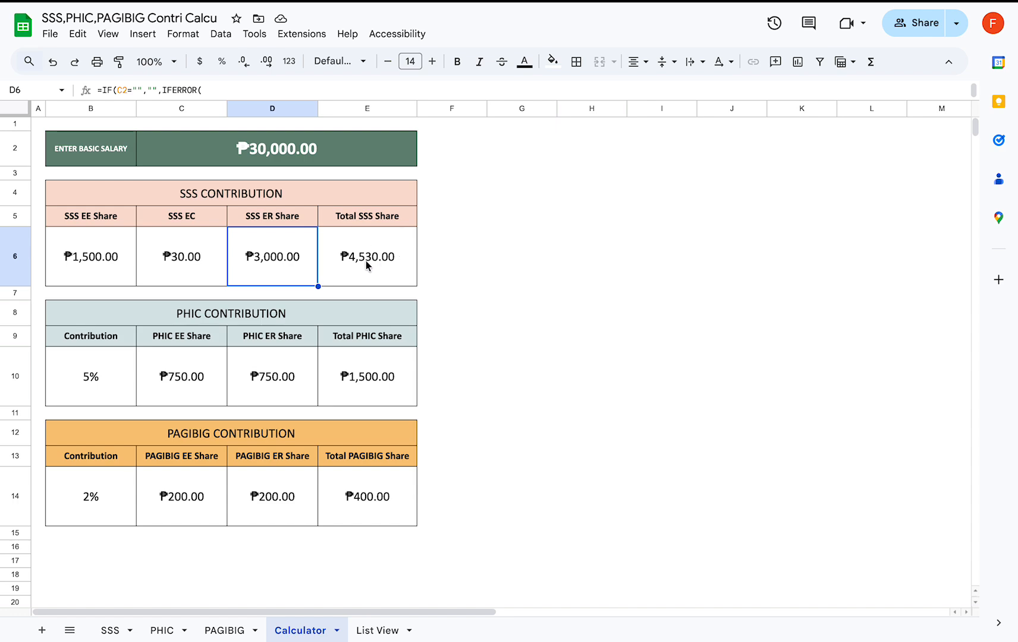
- Find the 29,750.00 to 30,249.99 bracket in the SSS table and compare its remittance shares with the Calculator sheet
left_click(113, 631)
scroll(146, 431, "down", 10)
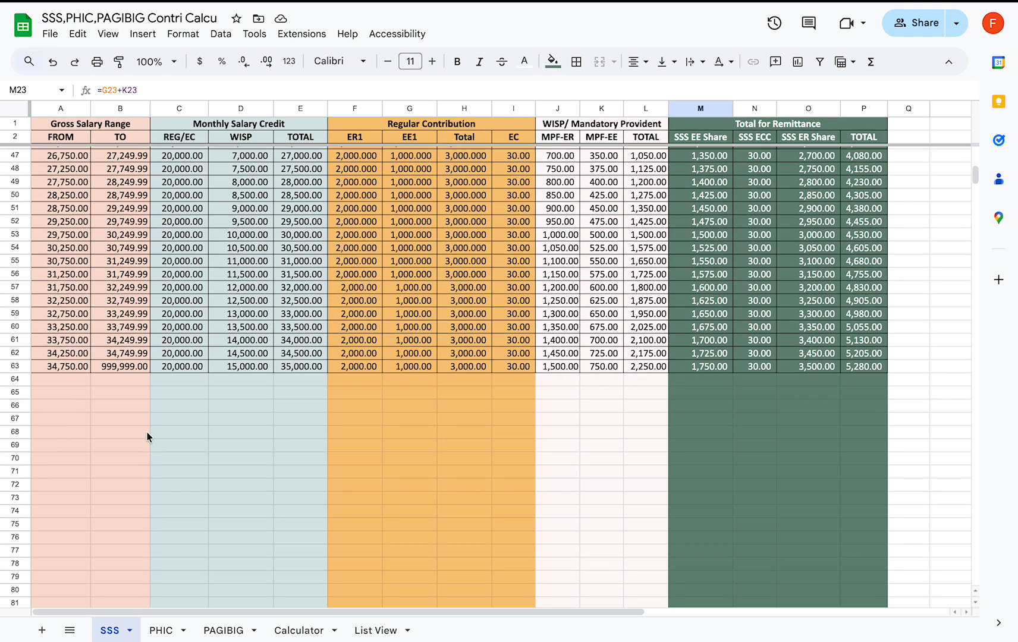
scroll(147, 437, "up", 1)
left_click(32, 352)
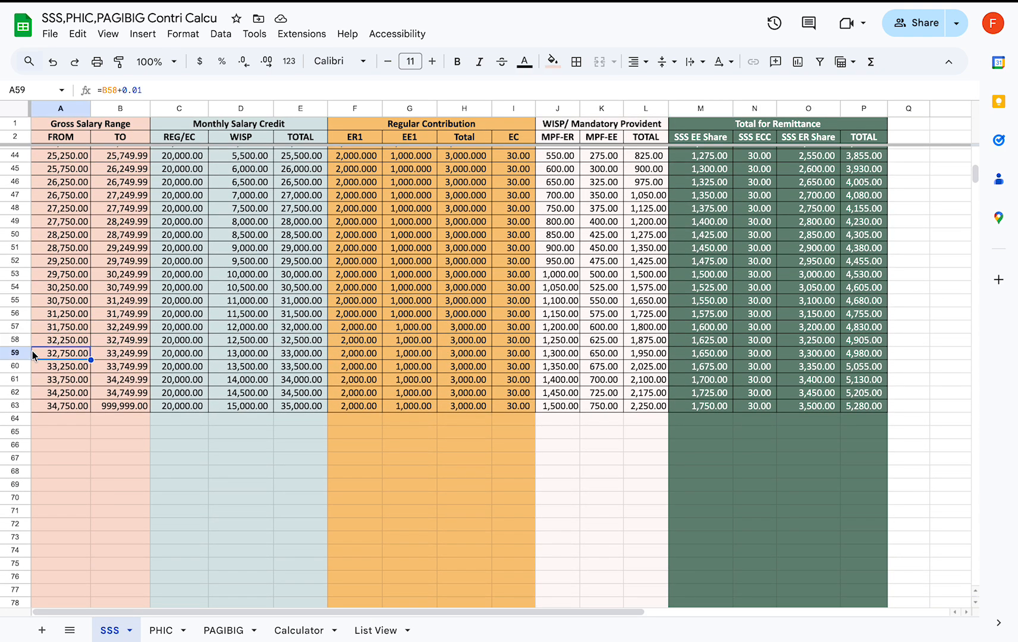
left_click(67, 289)
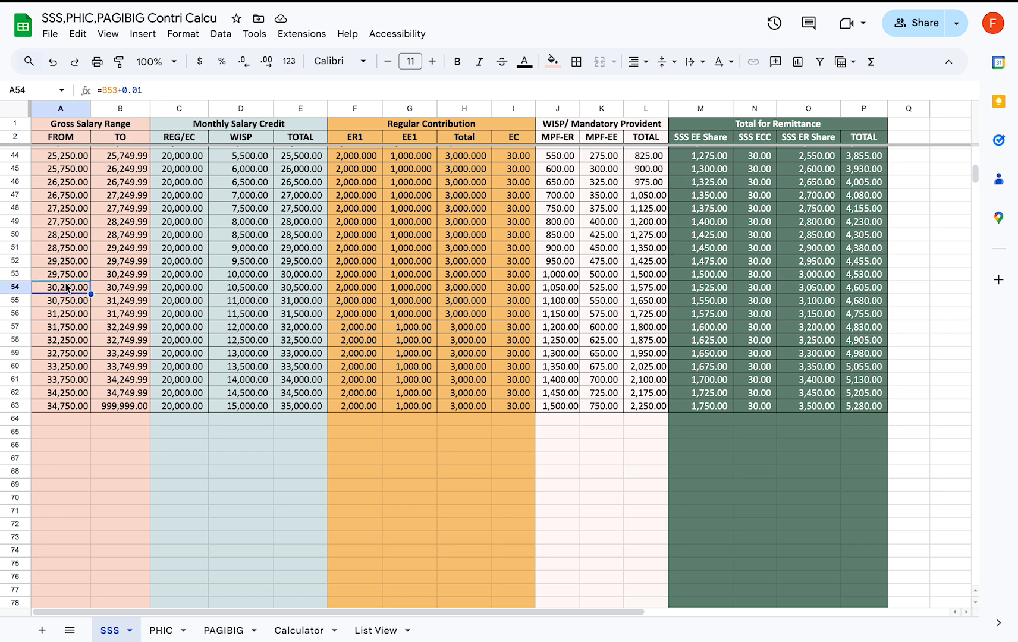
left_click(16, 275)
scroll(150, 278, "right", 5)
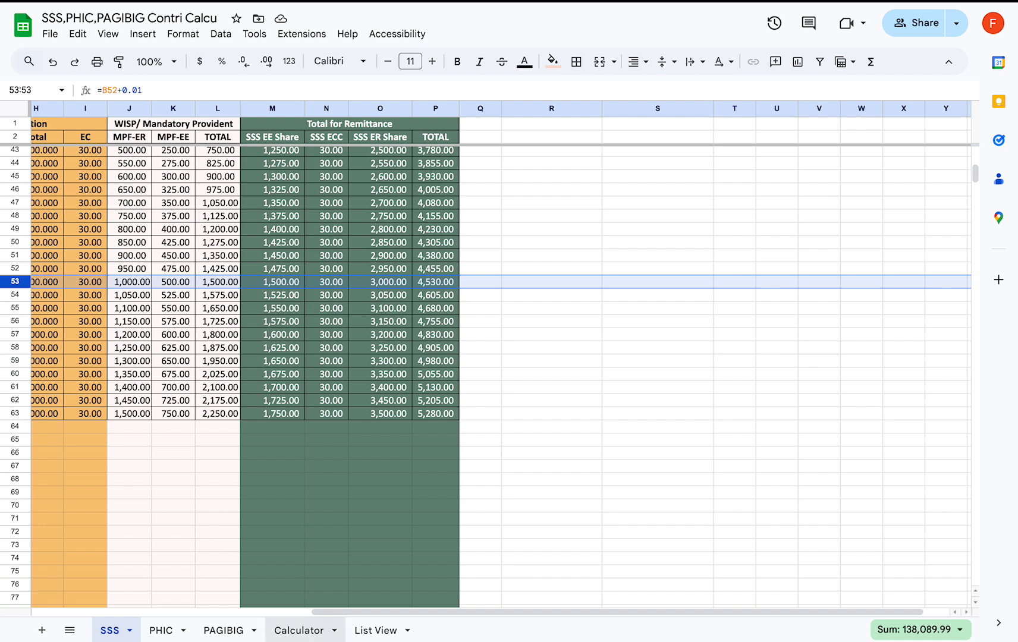
left_click(316, 631)
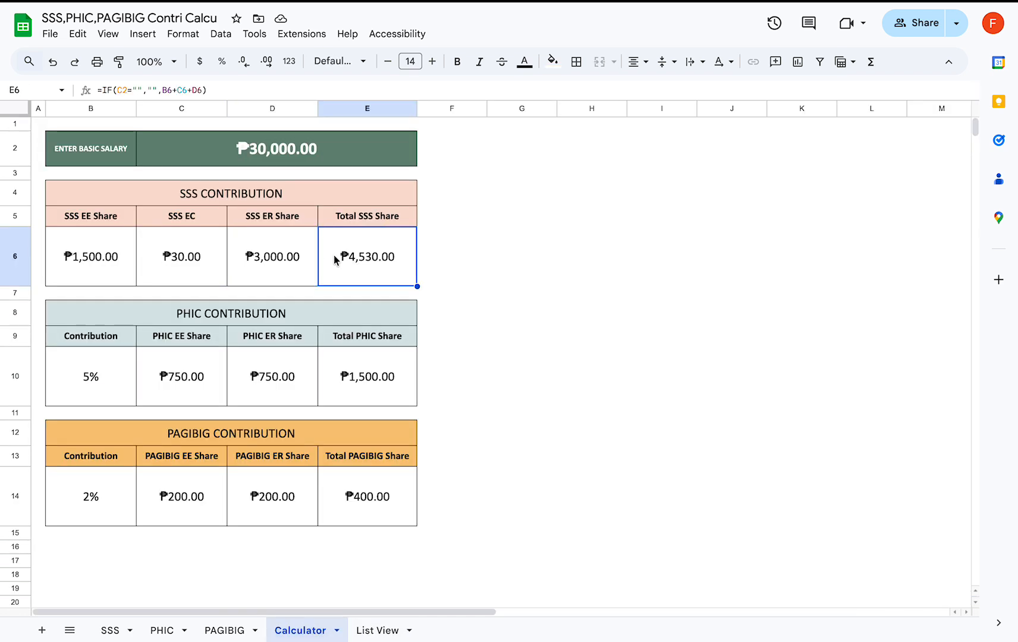
- Check the Calculator's PHIC contribution against the 10,000.00 to 100,000.00 salary bracket on the PHIC sheet
left_click(238, 321)
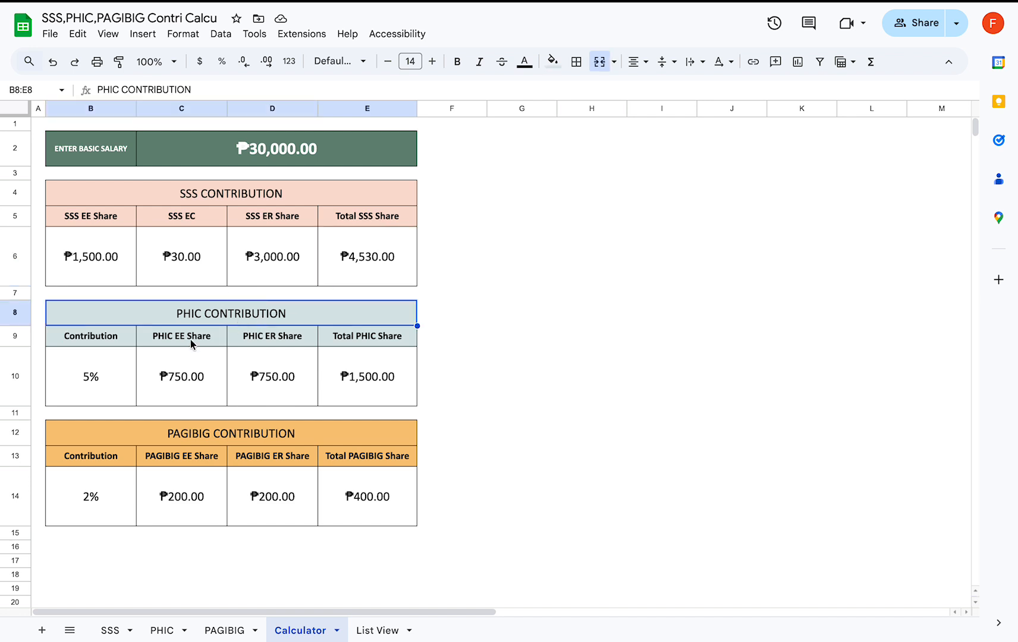
left_click(167, 632)
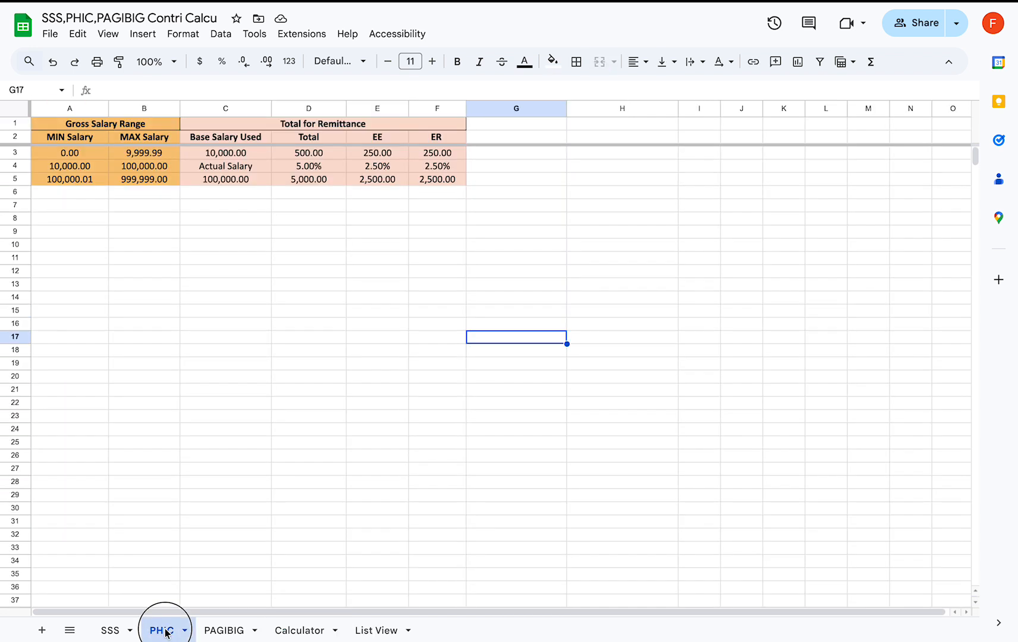
left_click(16, 171)
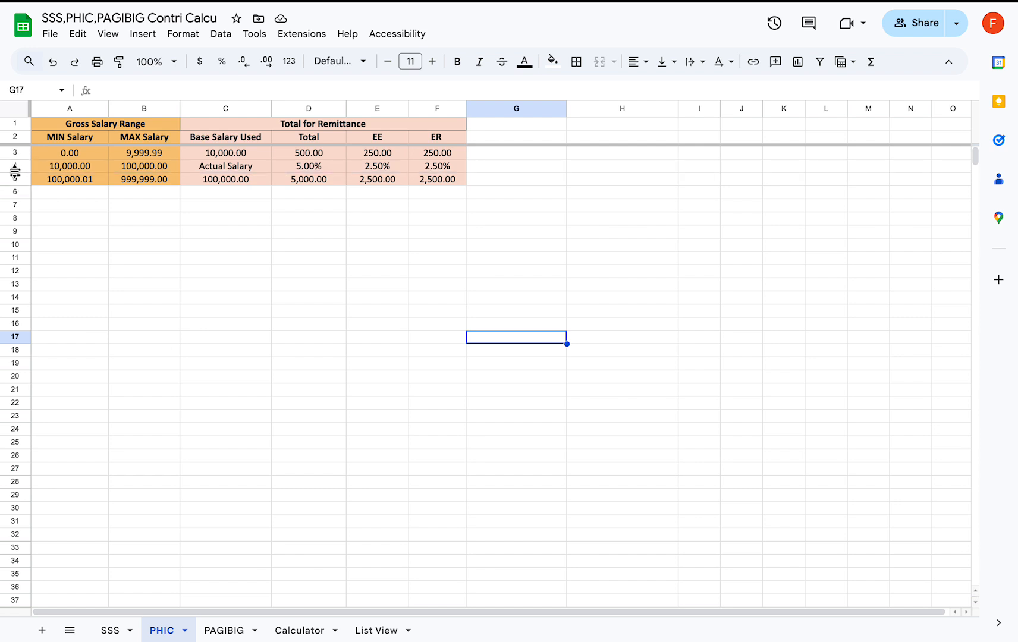
left_click(16, 167)
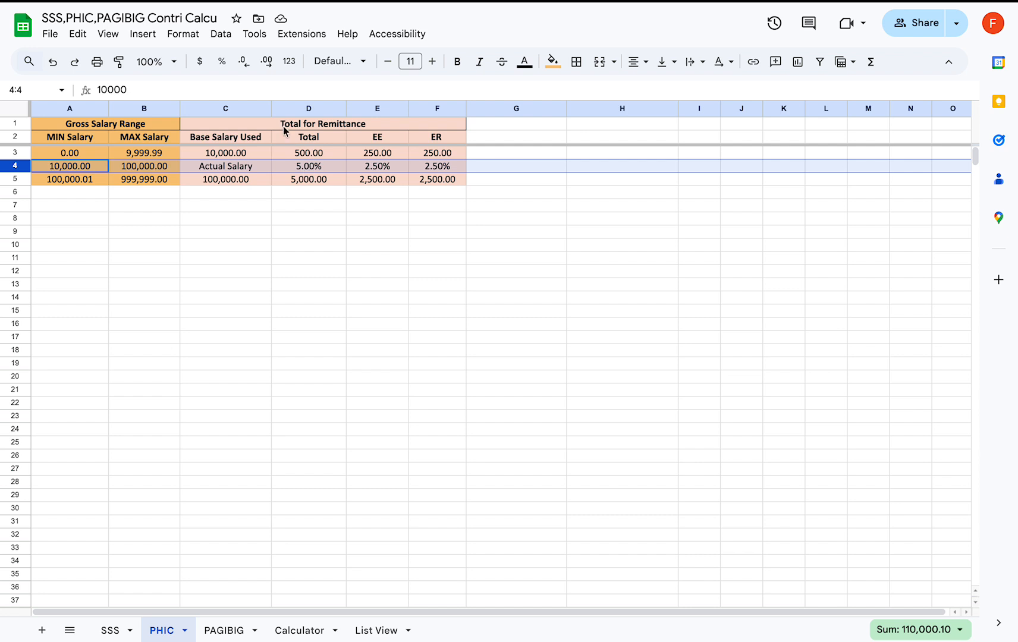
- Check the PHIC total in cell E17 of the PHIC sheet with =30000*5%, and clear the cell
left_click(407, 340)
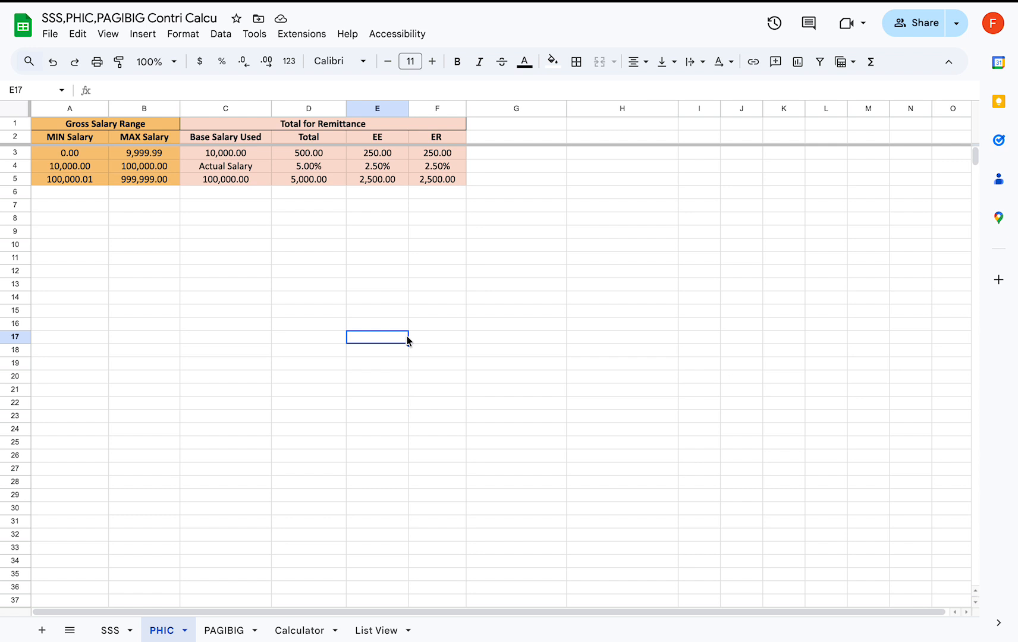
type("=300")
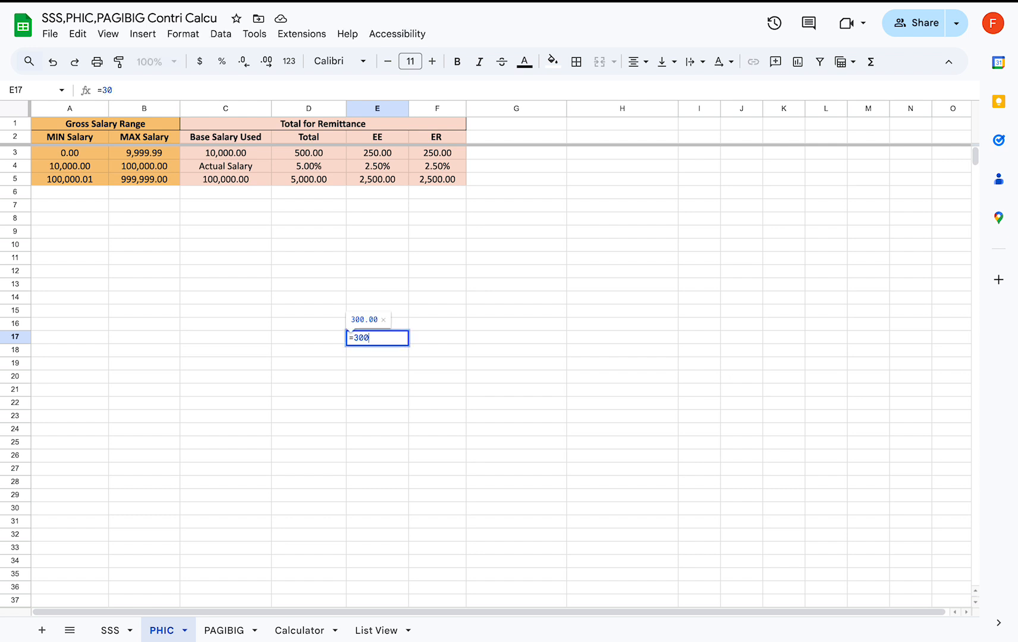
type("00*5%")
key("Return")
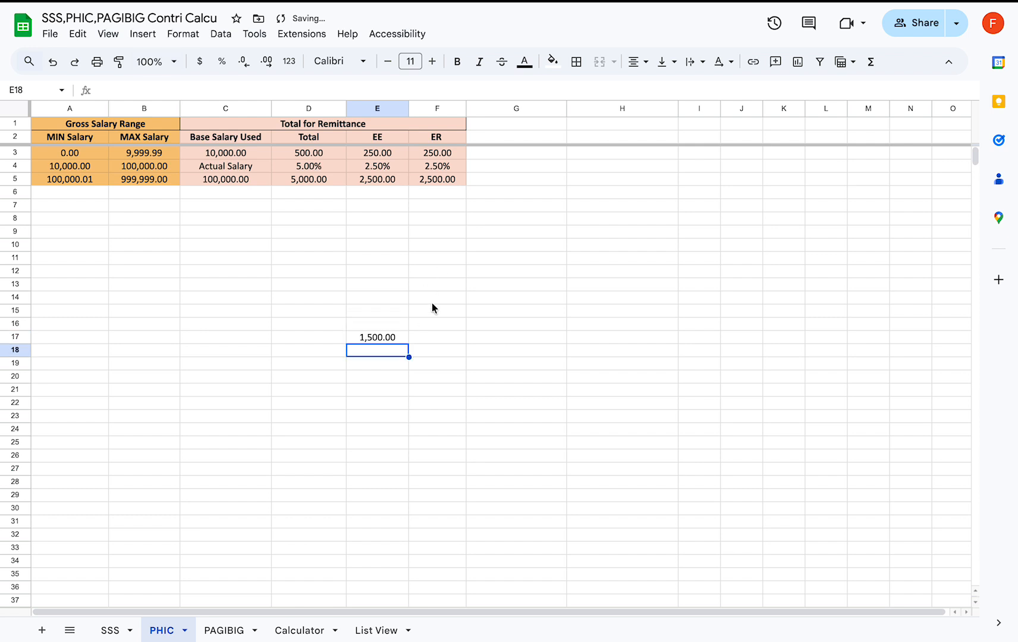
left_click(395, 337)
key("Delete")
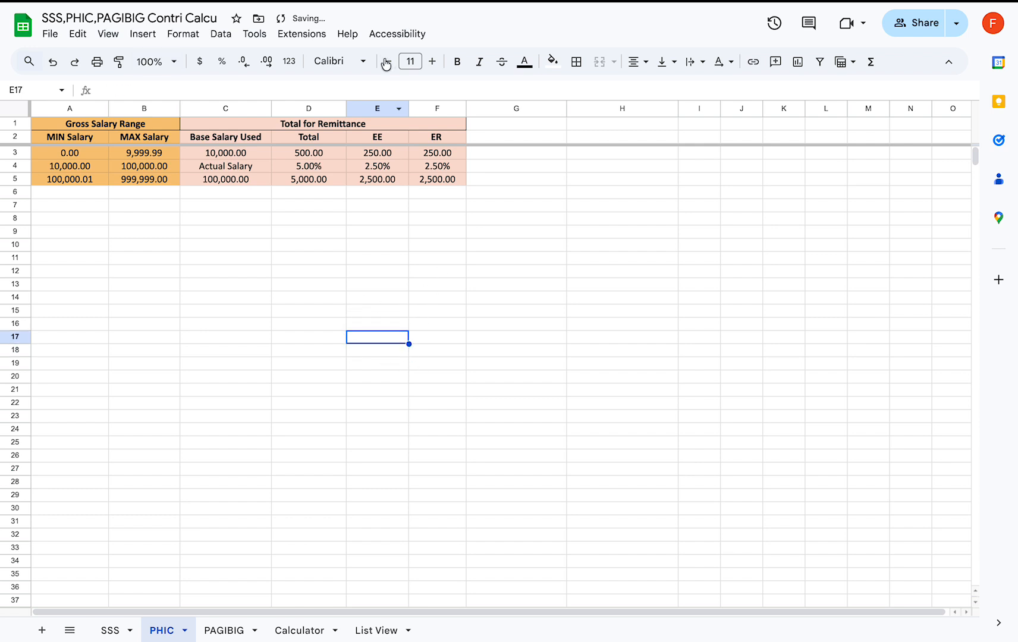
- Compare the EE and ER columns on the PHIC sheet with the Calculator's PHIC ER share
left_click(381, 135)
left_click(439, 136)
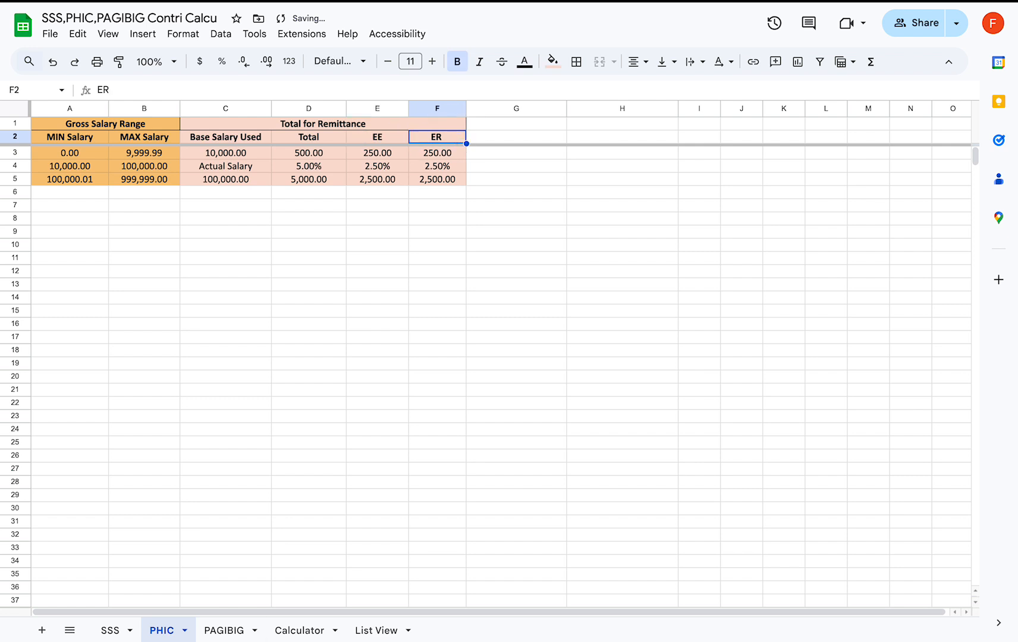
left_click(298, 631)
left_click(268, 386)
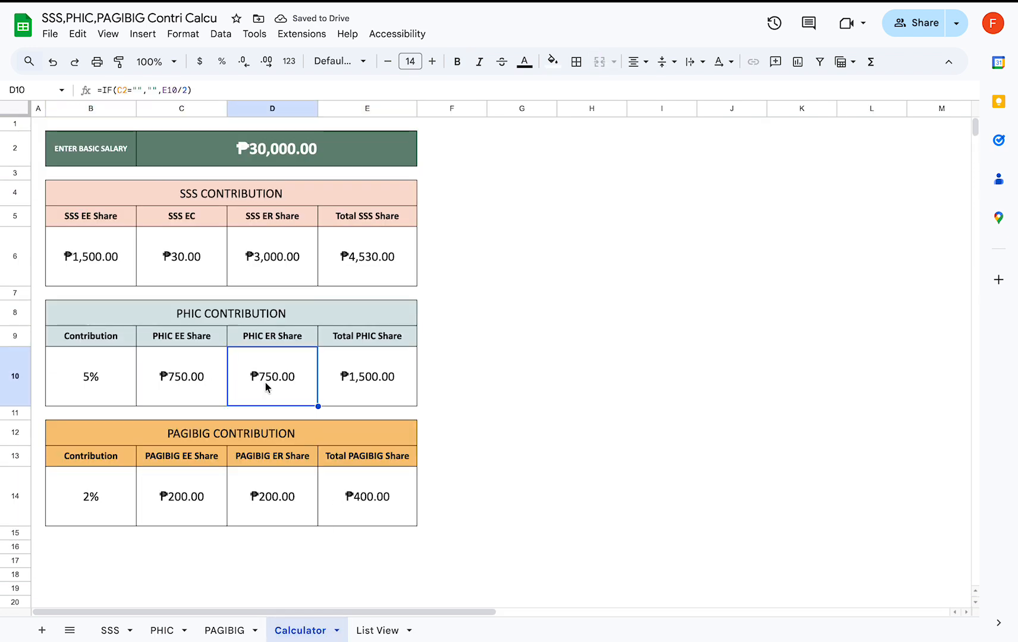
- Check the Calculator's PAGIBIG contribution against the employee and employer shares of the 10,001 – above bracket on the PAGIBIG sheet
left_click(282, 440)
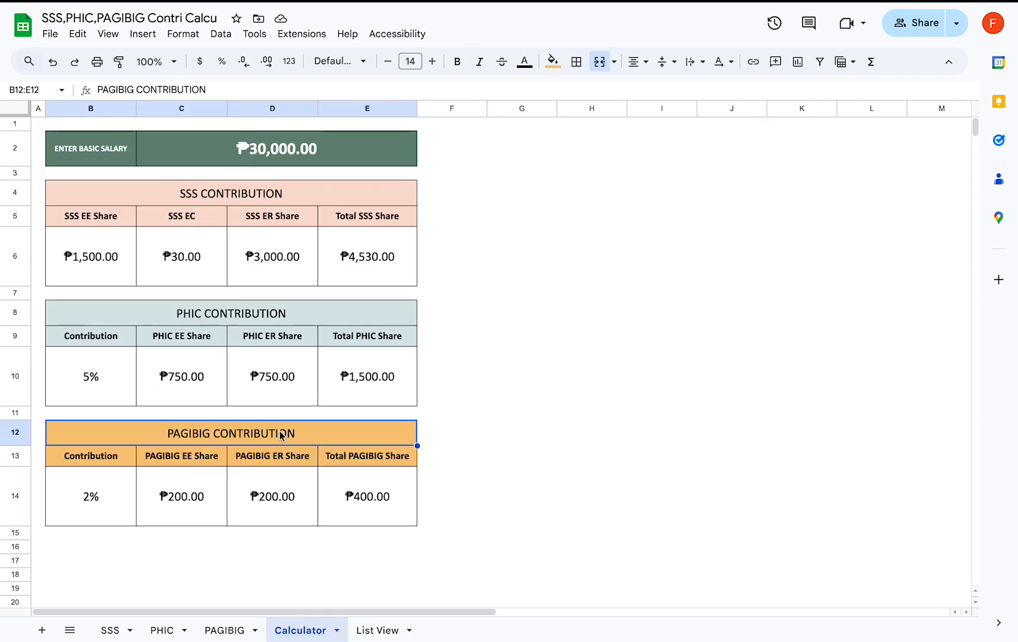
left_click(224, 630)
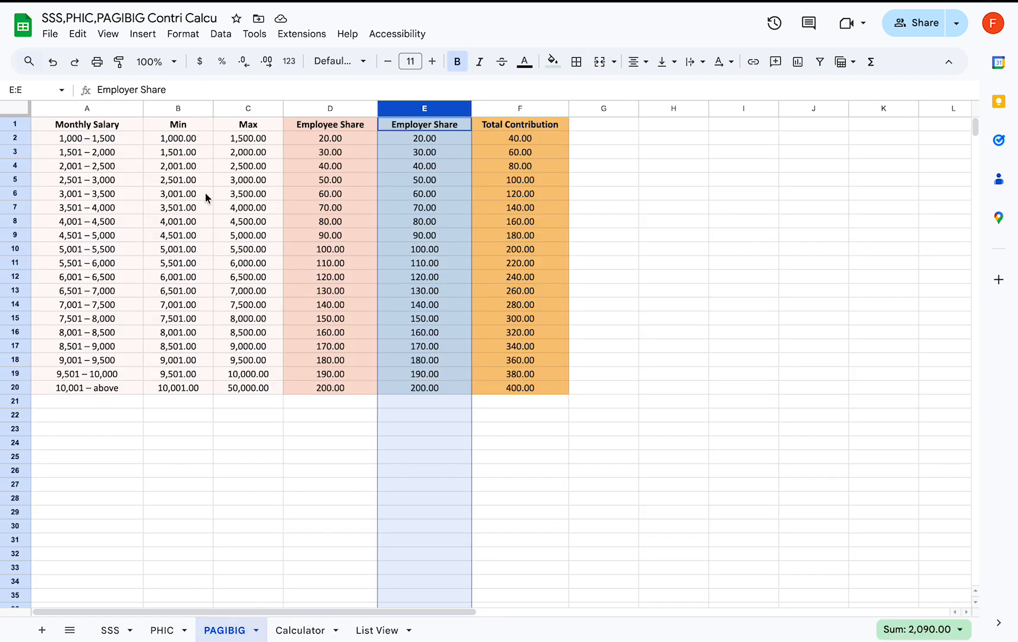
left_click(18, 387)
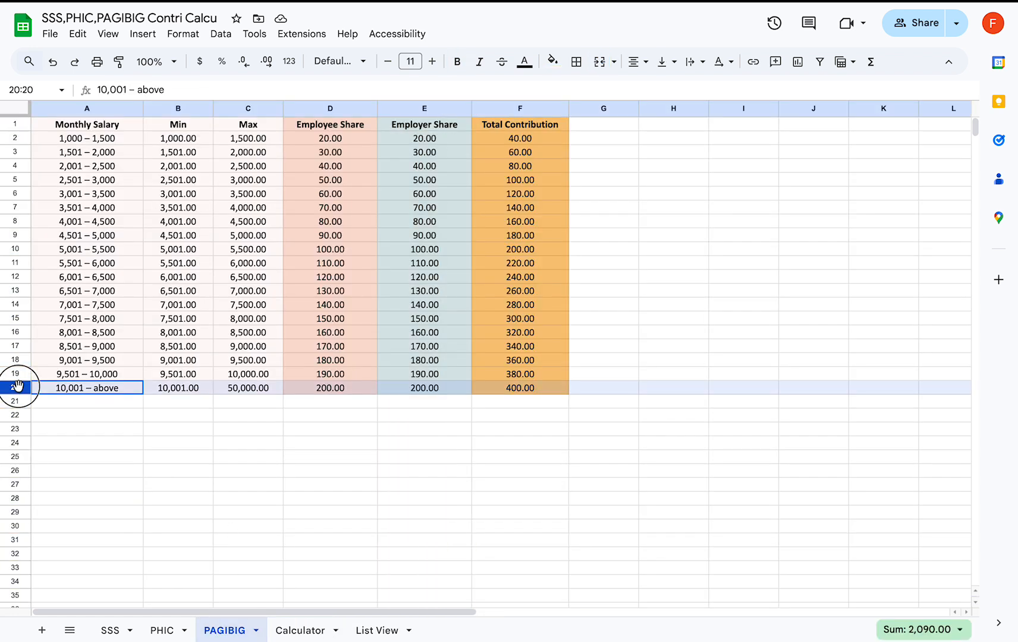
left_click(349, 103)
left_click(427, 107)
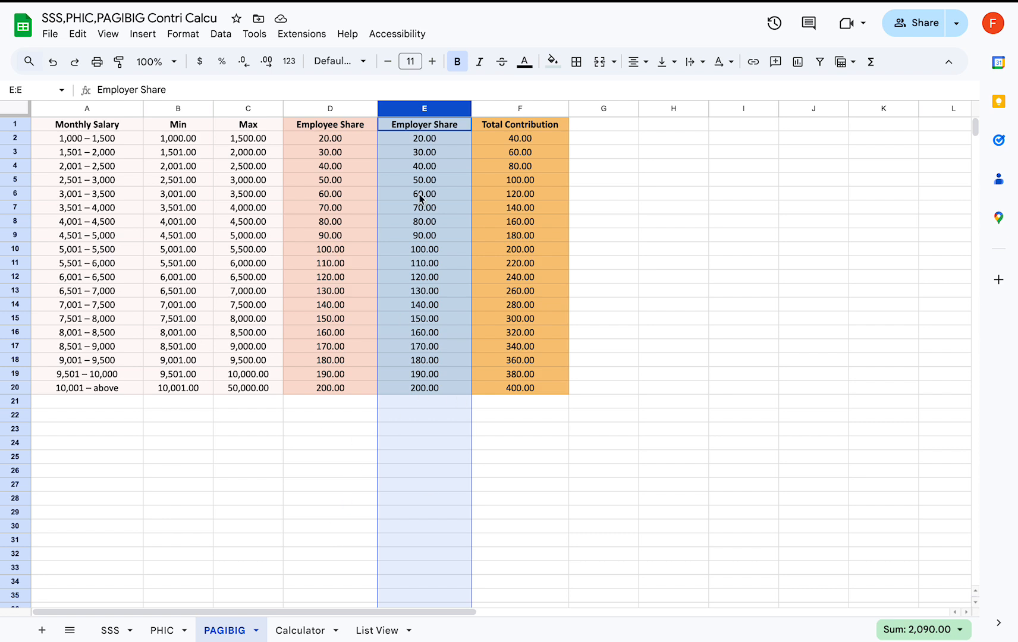
left_click(307, 631)
left_click(393, 513)
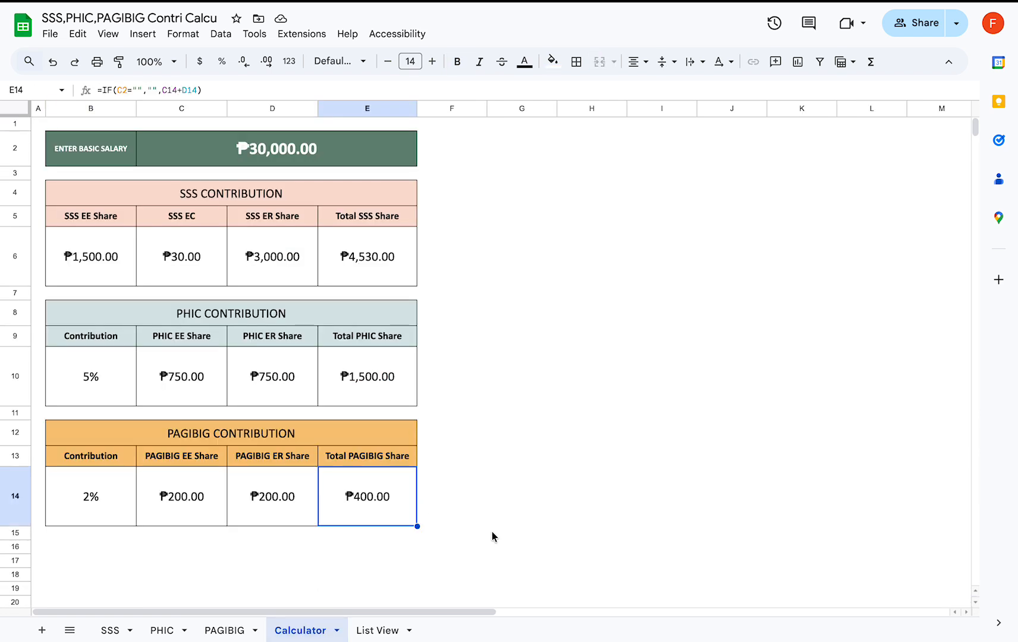
- Review the List View sheet's Basic Salary column and its SSS, PHIC and PAGIBIG share columns
left_click(389, 628)
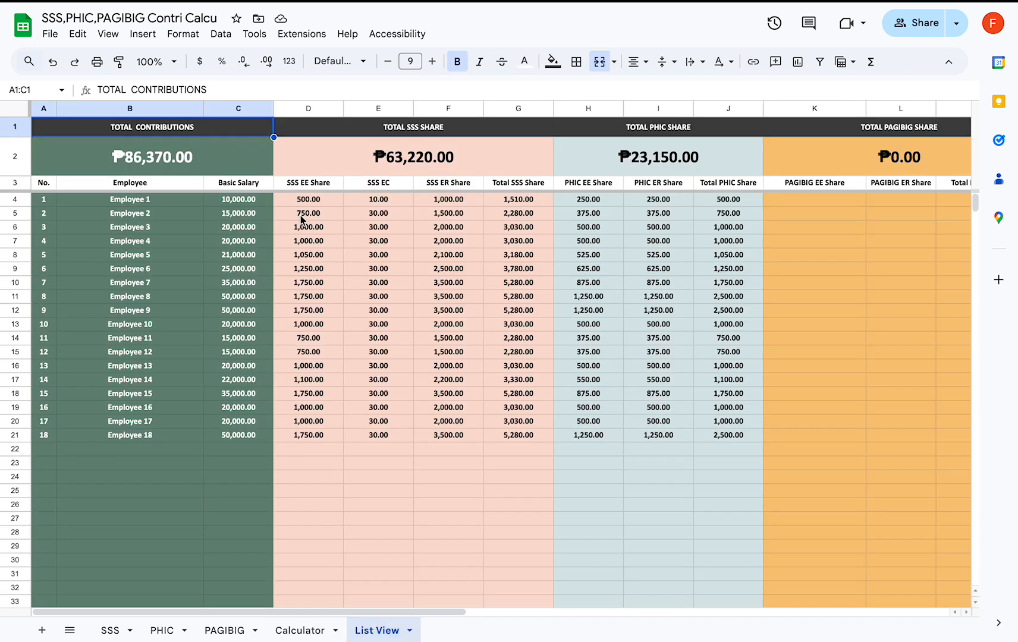
left_click(241, 108)
scroll(286, 137, "right", 5)
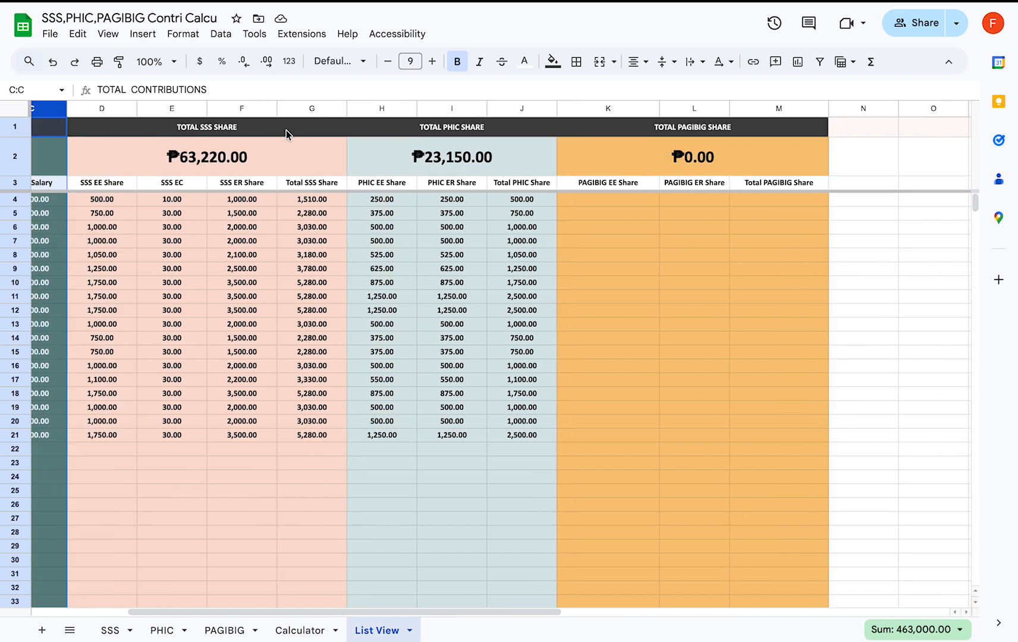
scroll(284, 136, "left", 5)
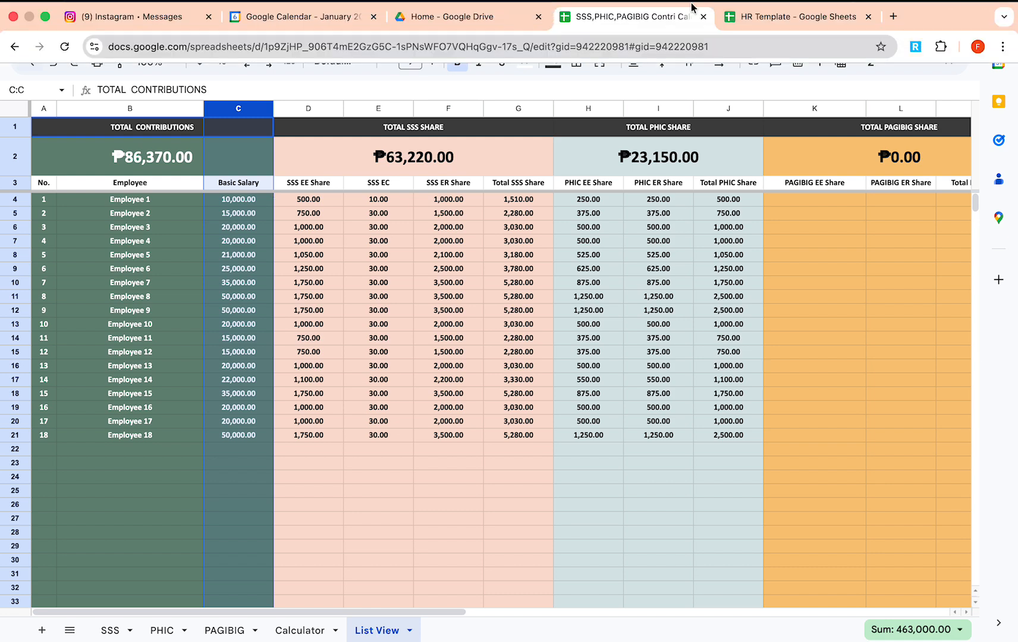
- Switch to the HR Template spreadsheet and look over its Settings, Employee Database and Personnel File Checklist sheets
left_click(767, 18)
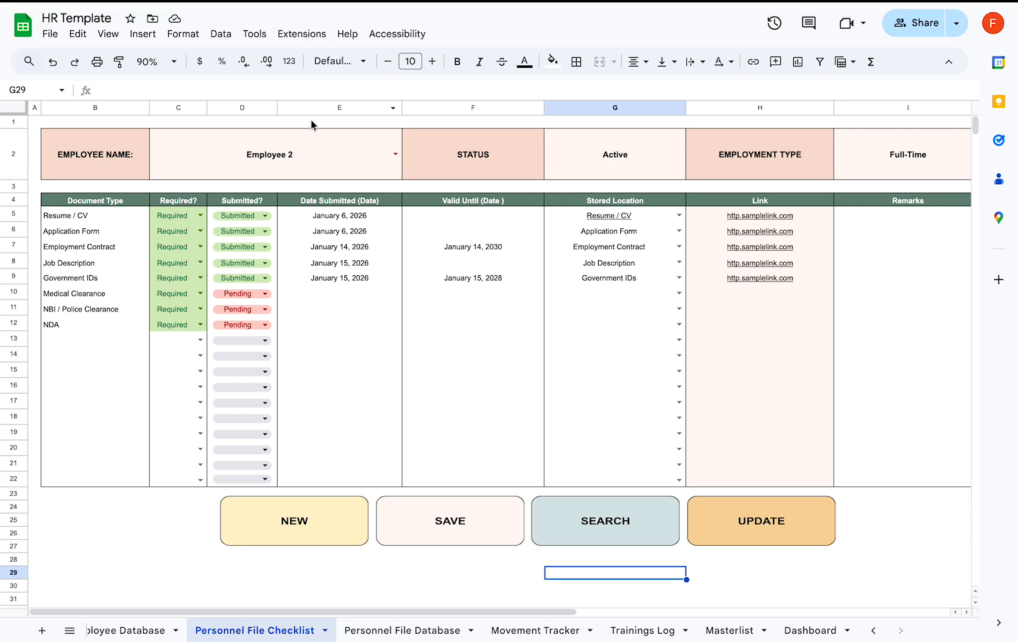
scroll(126, 635, "up", 2)
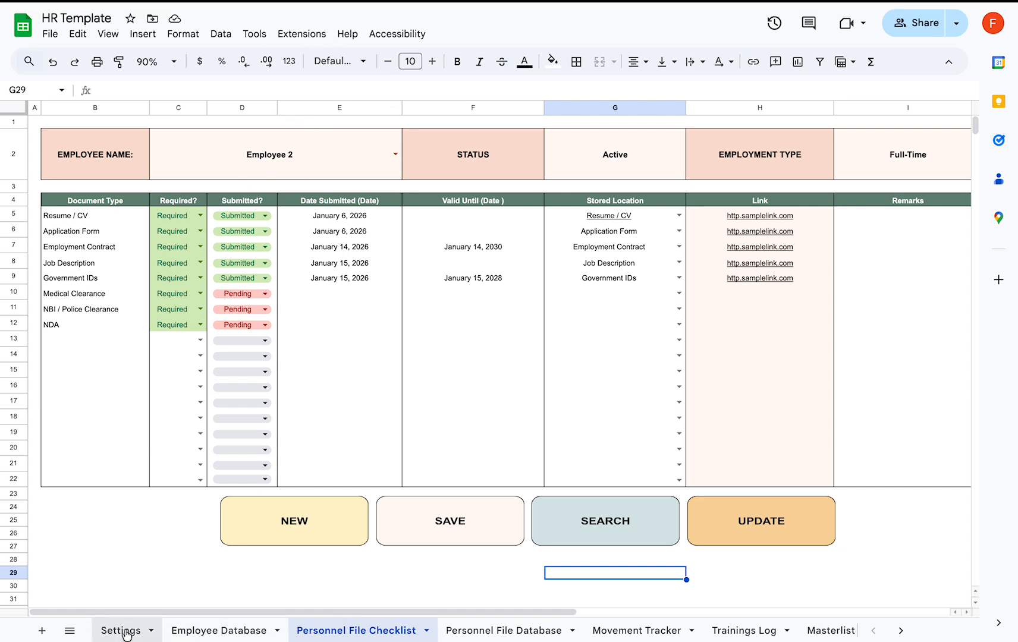
left_click(130, 629)
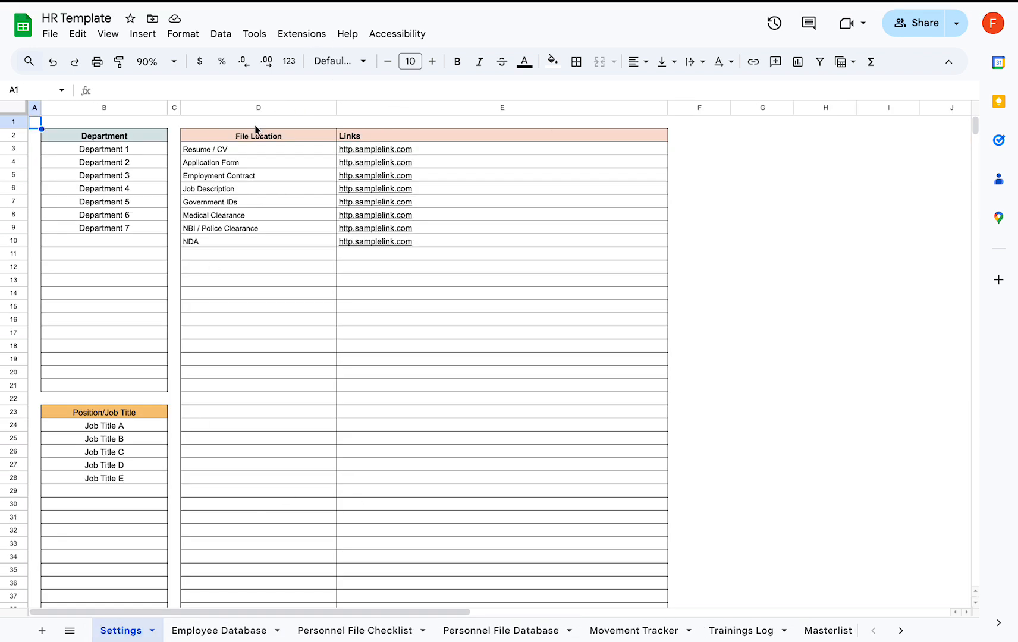
left_click(254, 631)
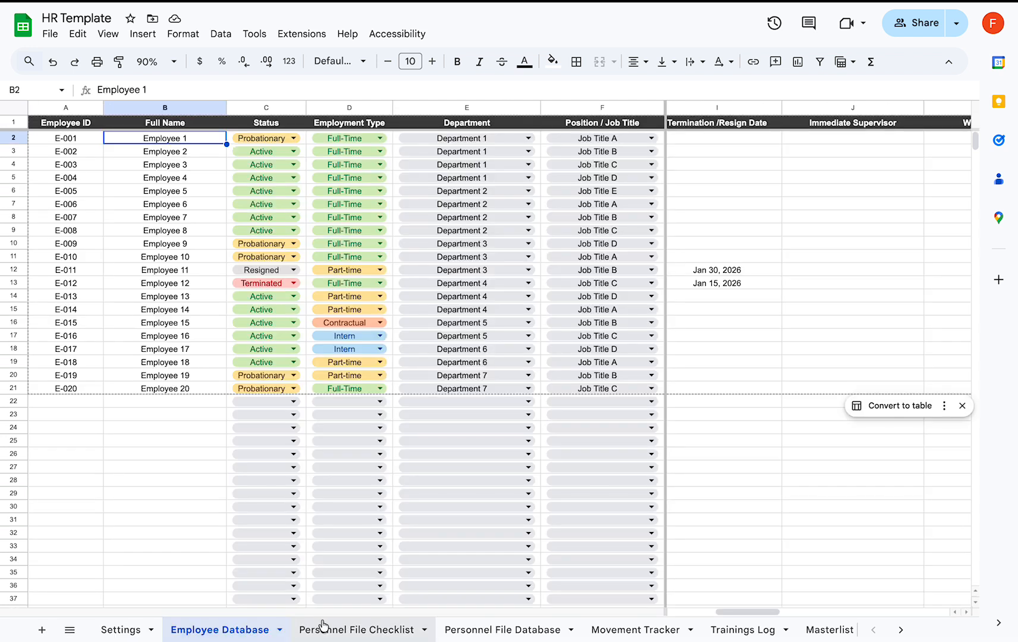
scroll(257, 298, "left", 1)
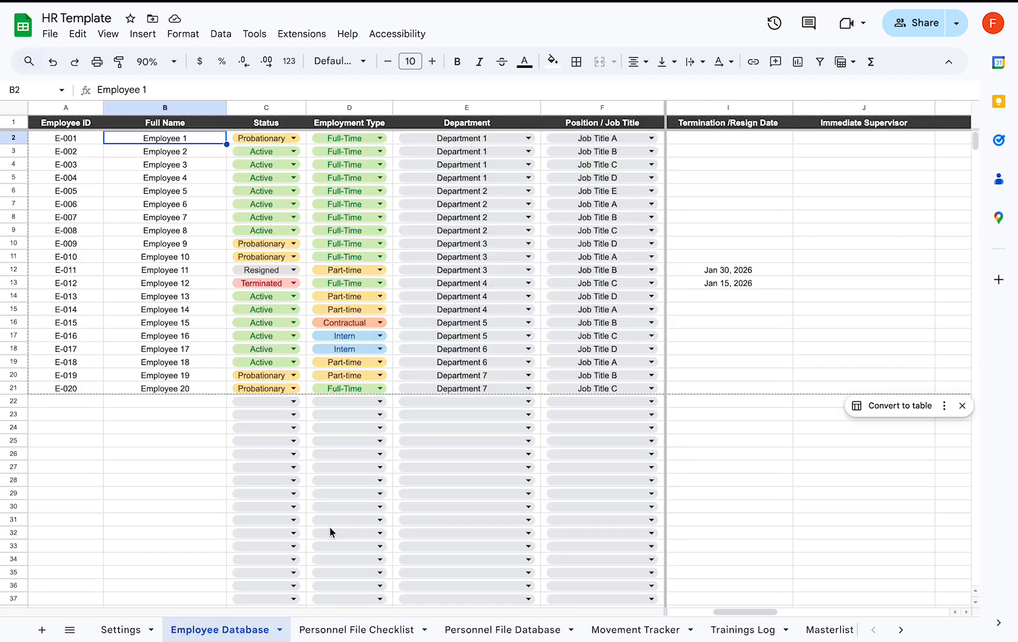
left_click(341, 630)
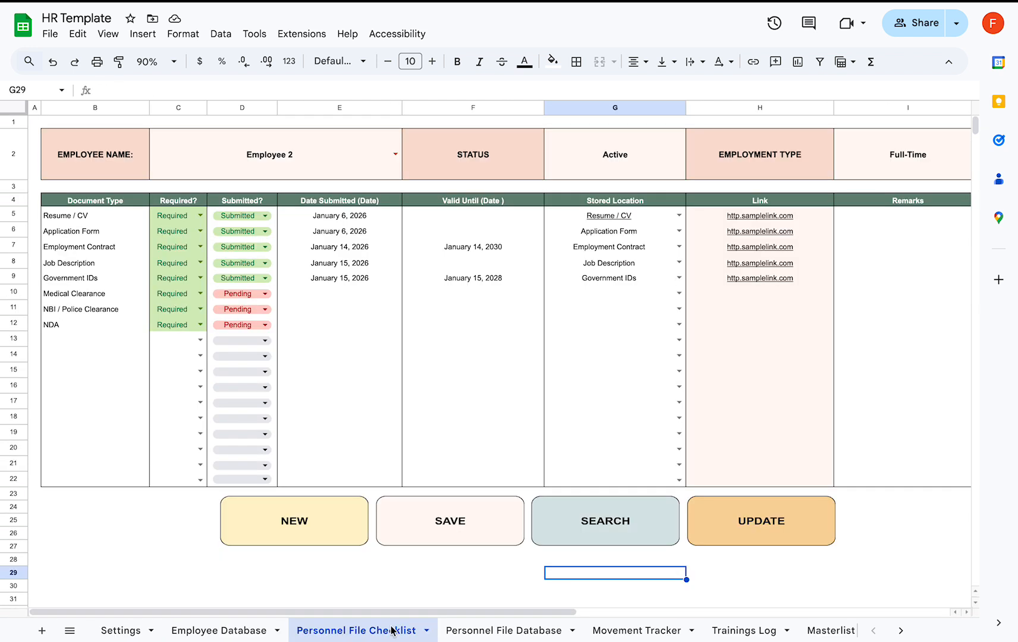
- Look over the Personnel File Database, Movement Tracker, Trainings Log, Masterlist and Dashboard sheets
left_click(503, 630)
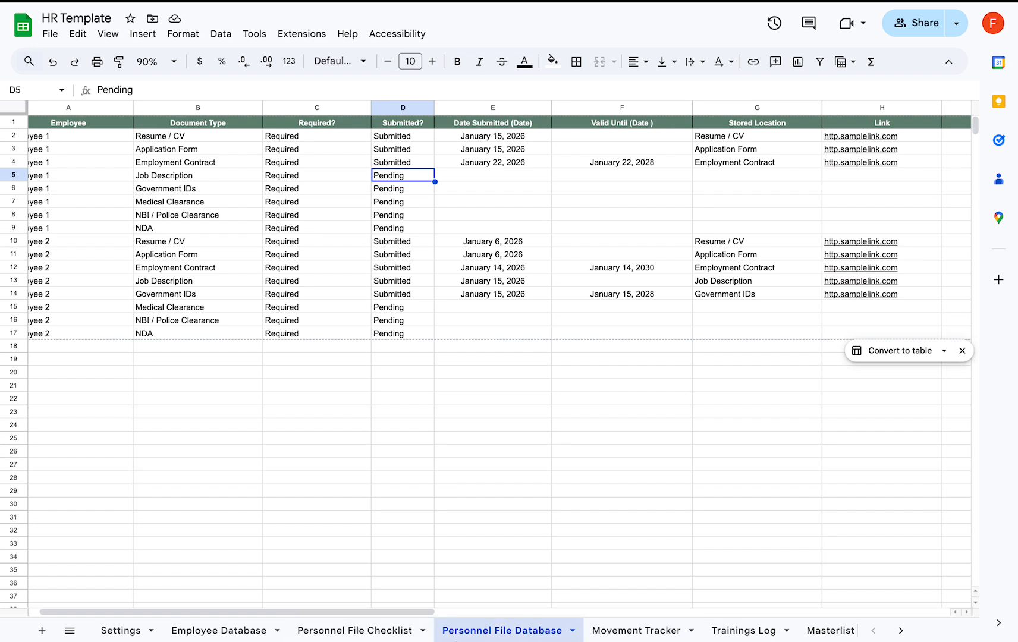
left_click(632, 634)
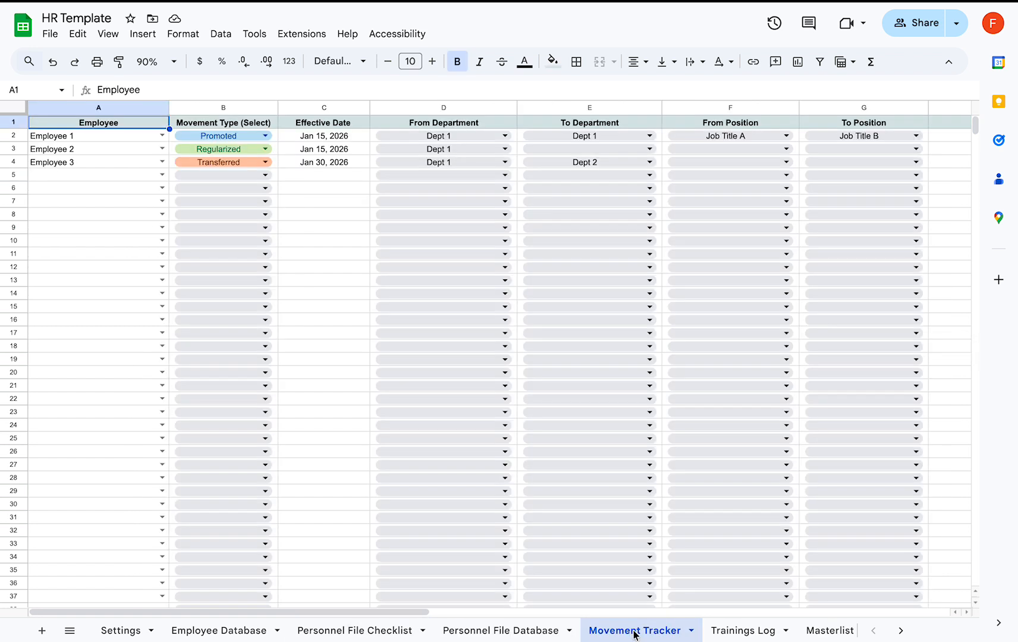
left_click(718, 634)
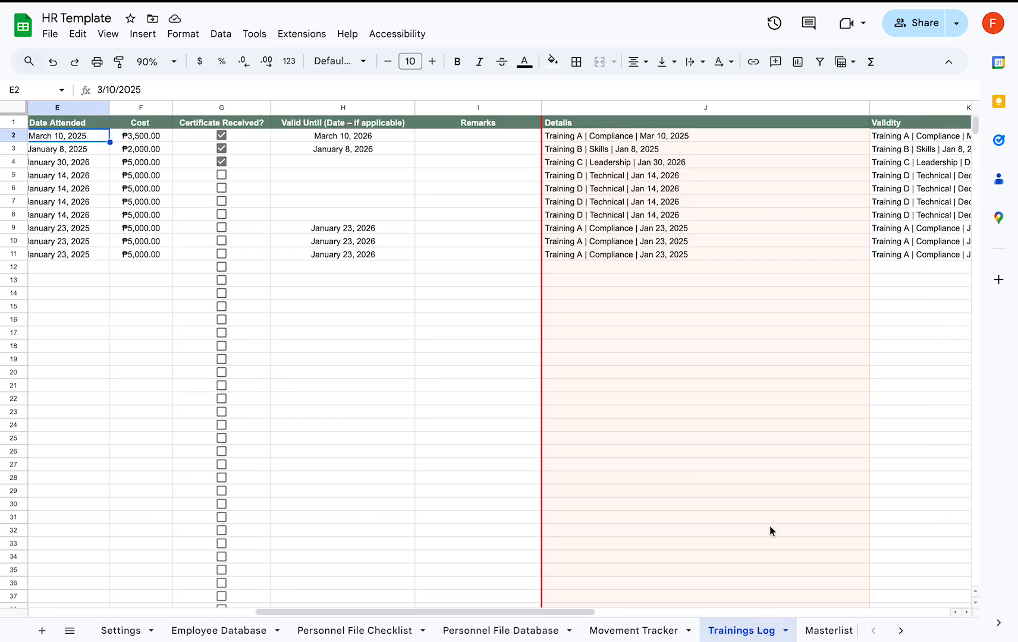
left_click(761, 630)
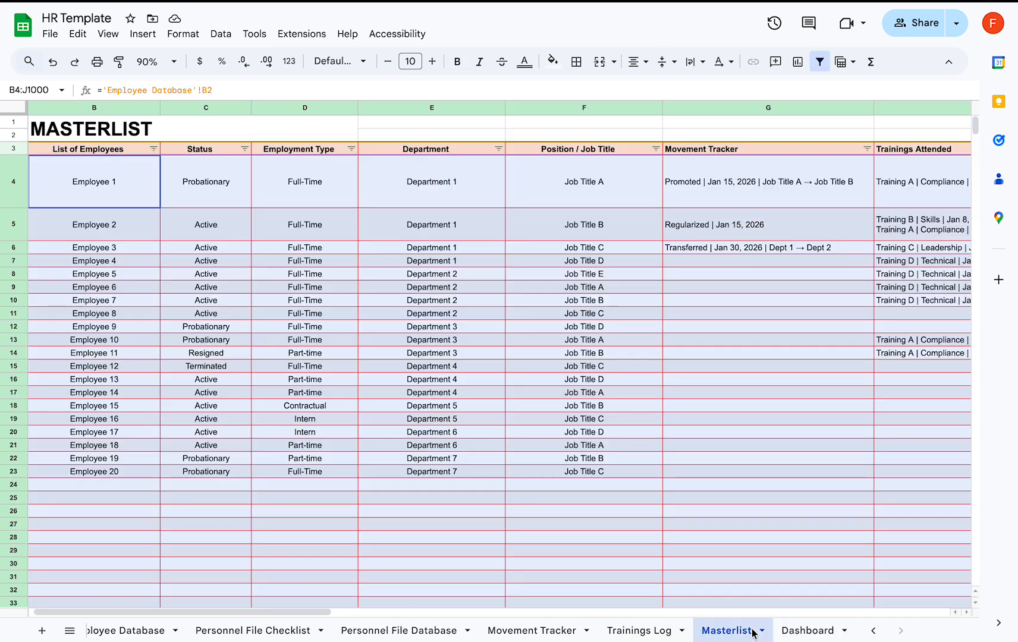
left_click(722, 353)
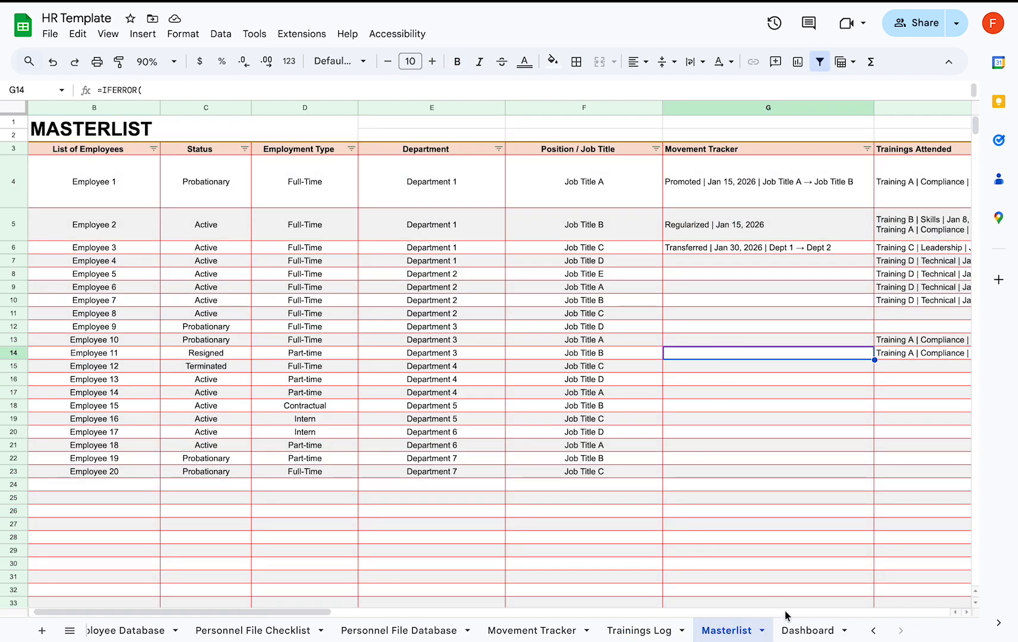
left_click(804, 632)
scroll(726, 352, "down", 10)
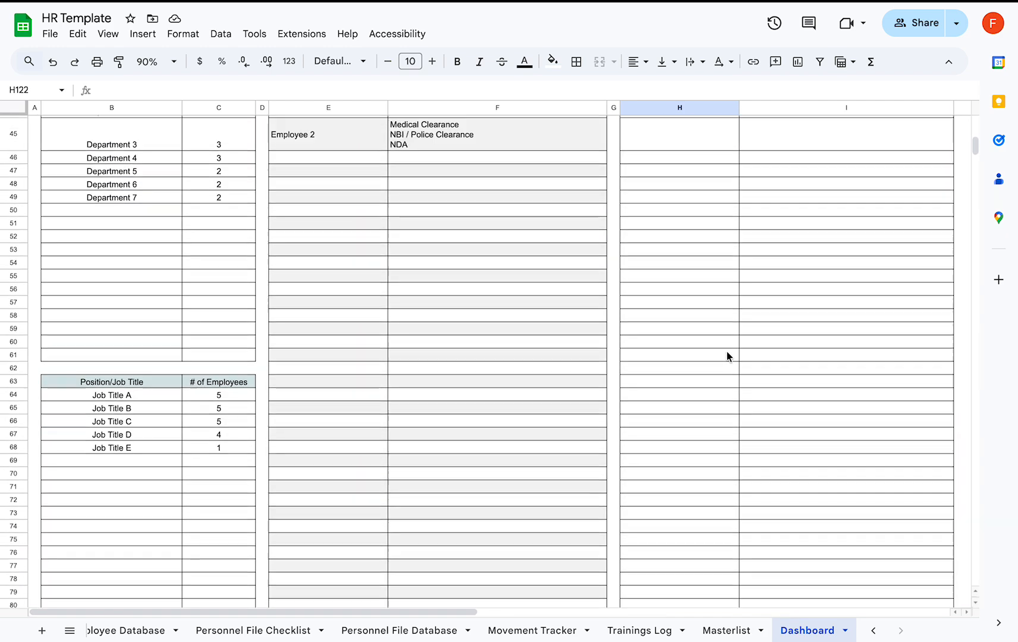
scroll(726, 351, "up", 9)
- Examine the Department list on the Settings sheet, including the range of rows 3 to 21 reserved for it
left_click(110, 629)
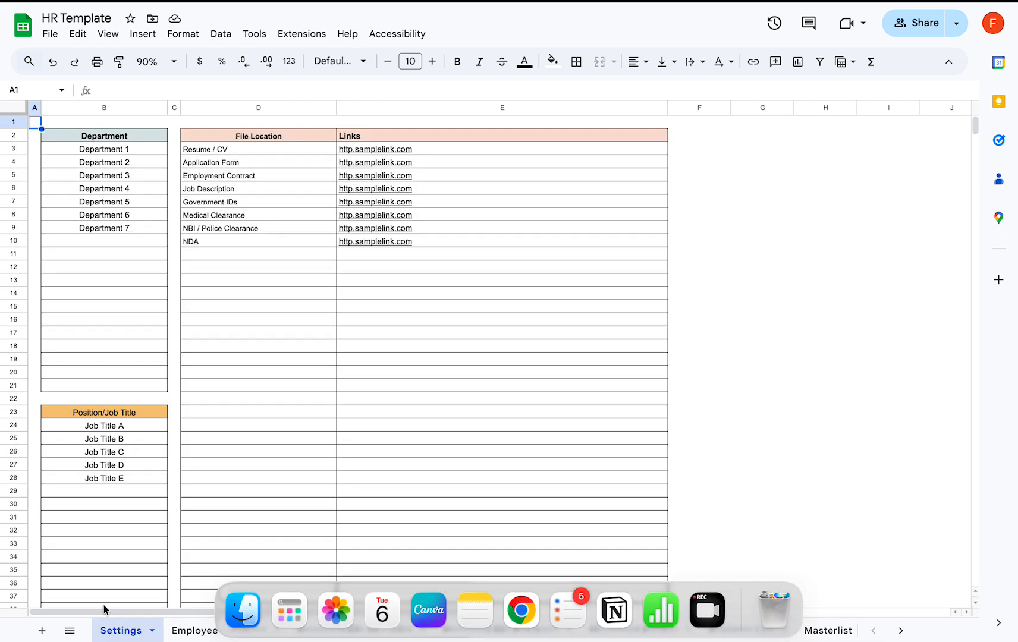
scroll(298, 380, "down", 1)
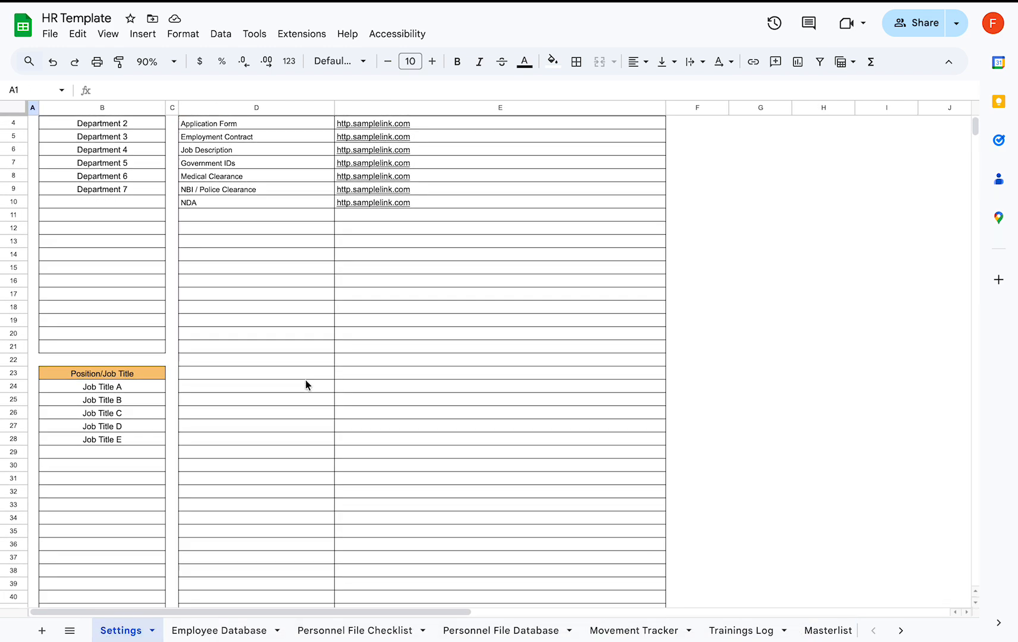
scroll(306, 386, "up", 1)
left_click(127, 135)
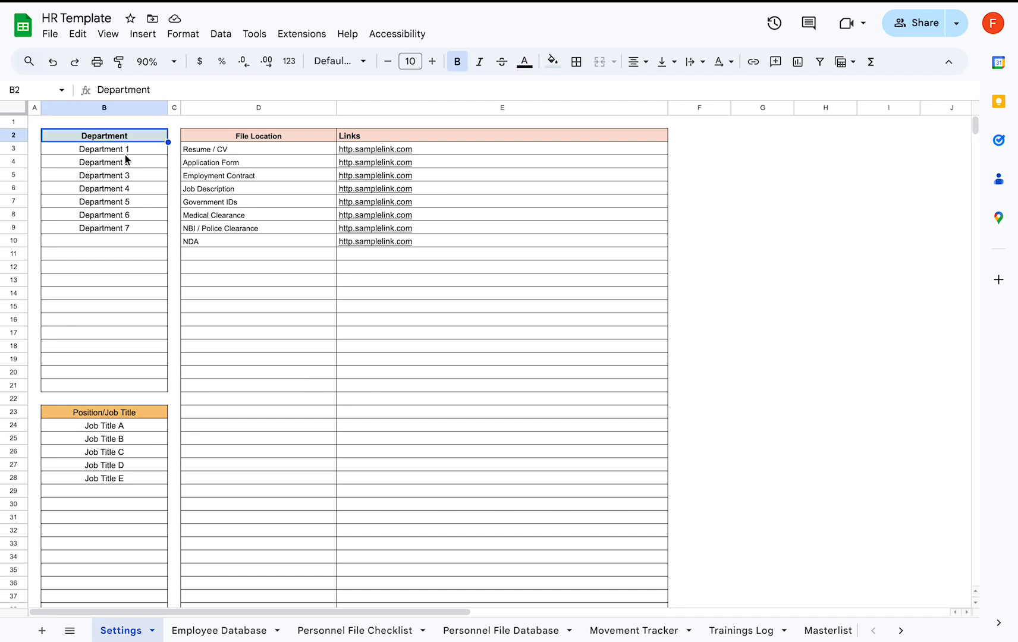
left_click(125, 152)
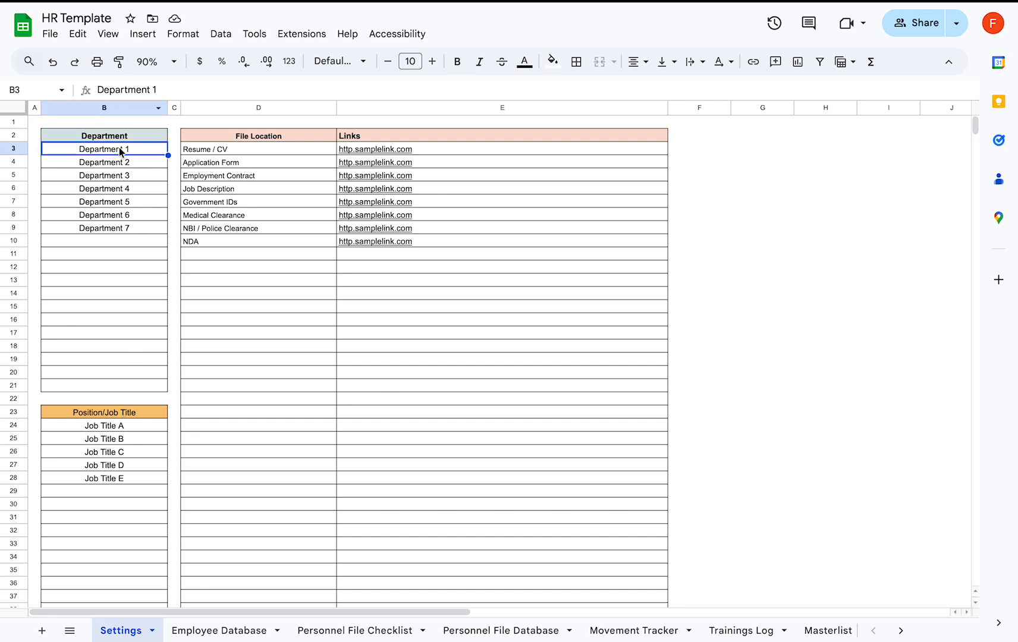
left_click(15, 149)
left_click(18, 386, "shift")
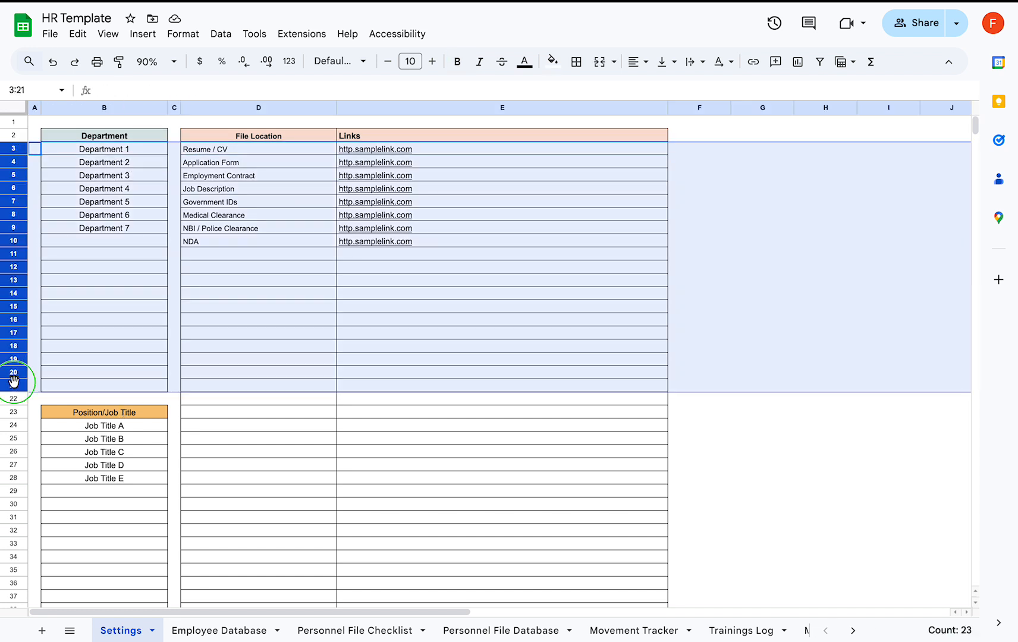
right_click(18, 384)
left_click(248, 417)
- Examine the Position/Job Title and Personnel File Checklist lists further down the Settings sheet
scroll(113, 399, "down", 5)
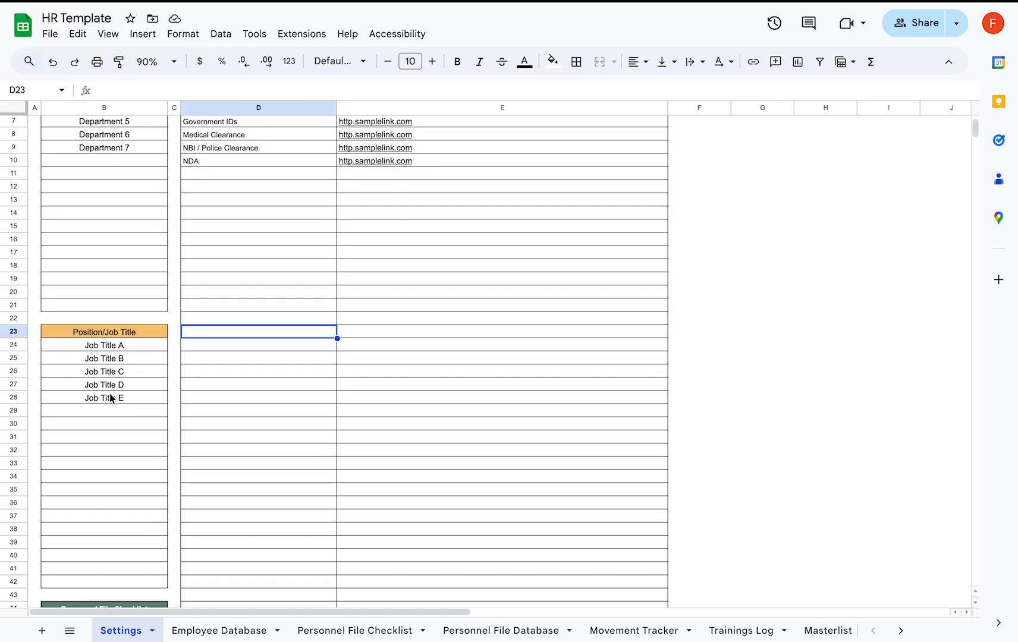
left_click(107, 274)
scroll(122, 476, "down", 5)
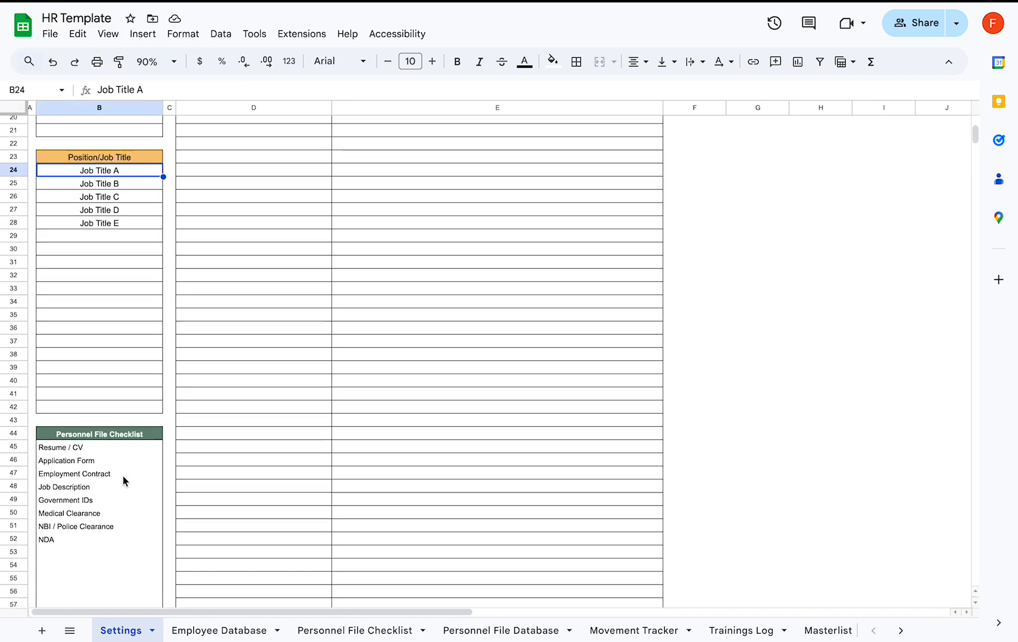
left_click(118, 310)
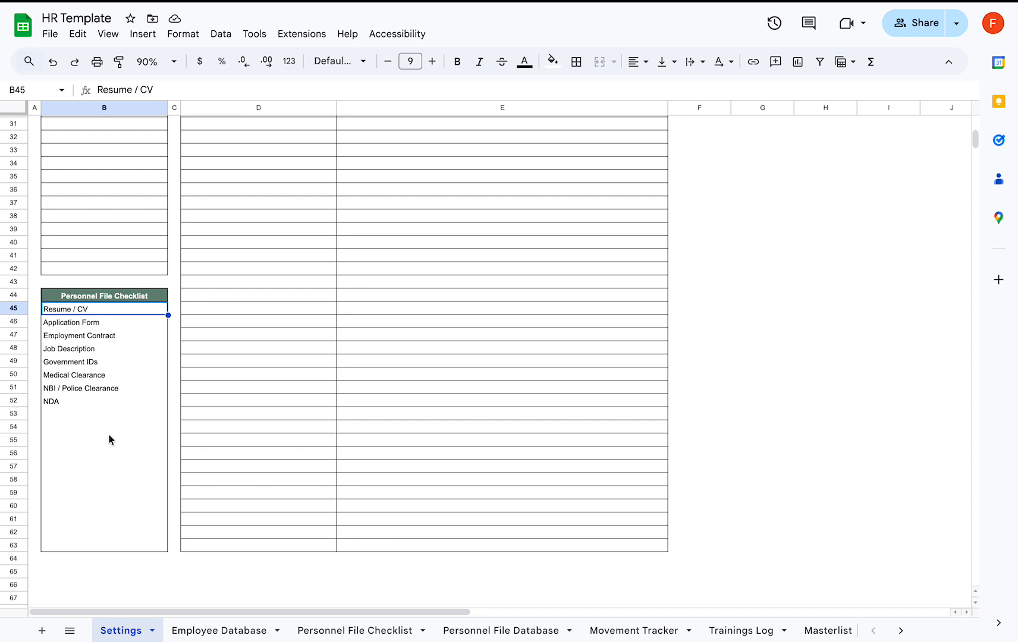
- Examine the File Location column on the Settings sheet, including its Resume / CV and Application Form entries
scroll(259, 369, "up", 10)
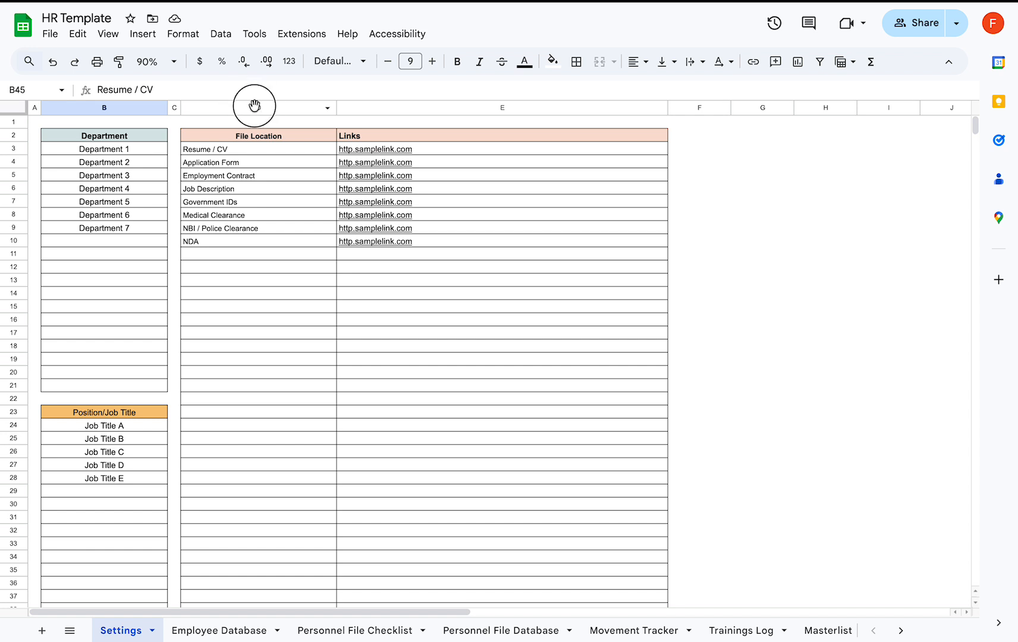
left_click(258, 107)
left_click(265, 149)
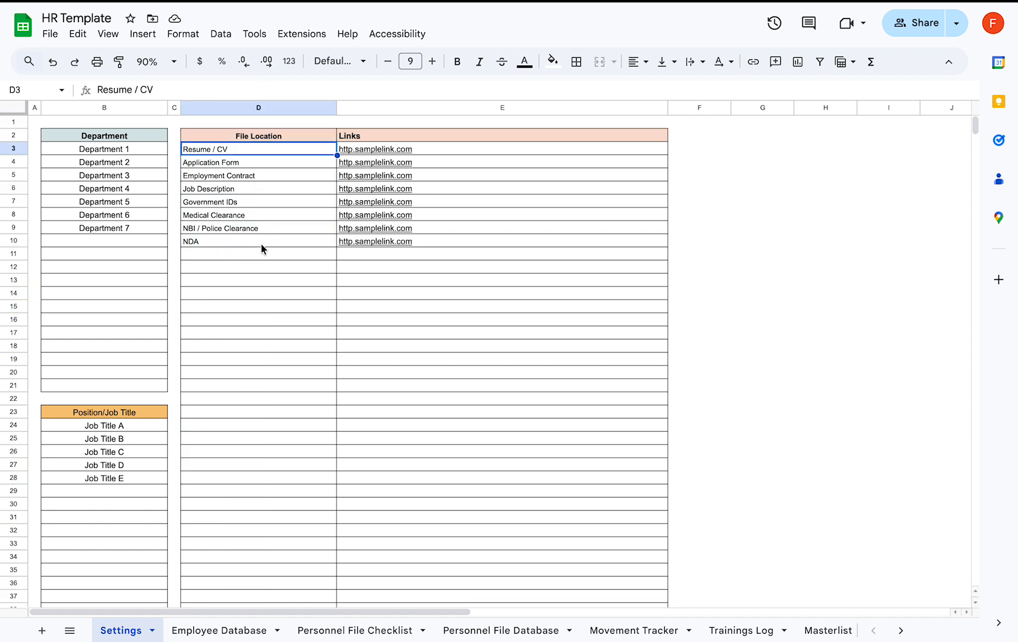
left_click(288, 105)
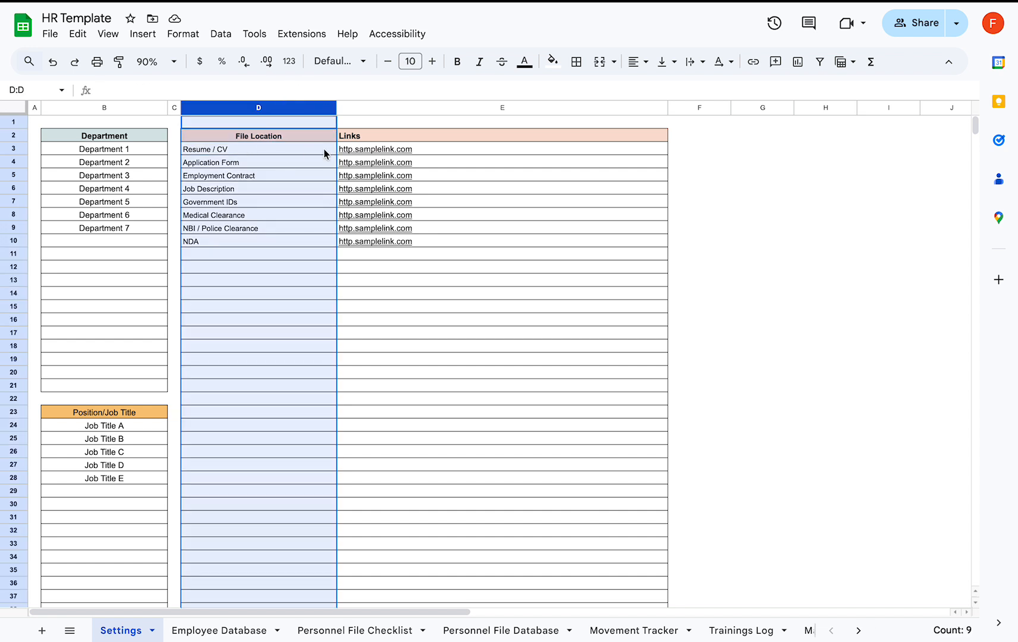
left_click(290, 150)
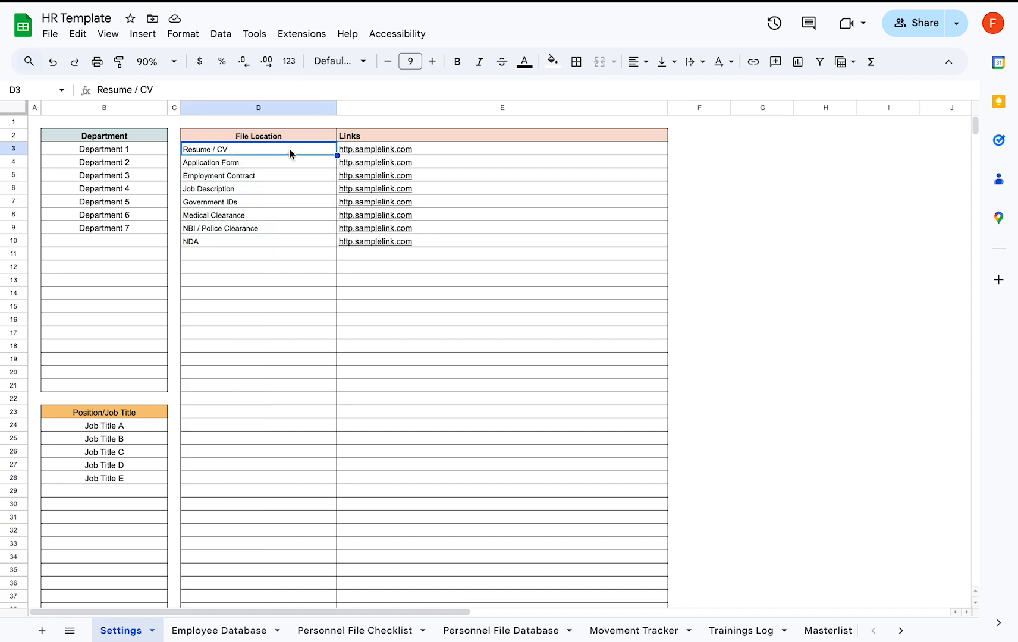
left_click(263, 163)
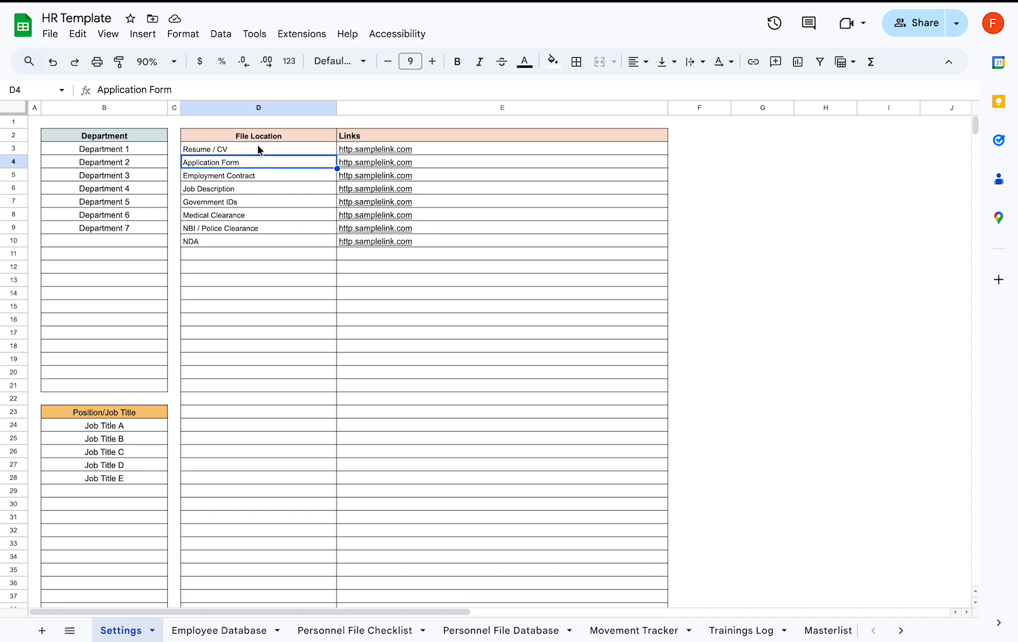
- Examine the File Location entries on the Settings sheet together with the Links column beside them
left_click(257, 149)
left_click(257, 163)
left_click(250, 189)
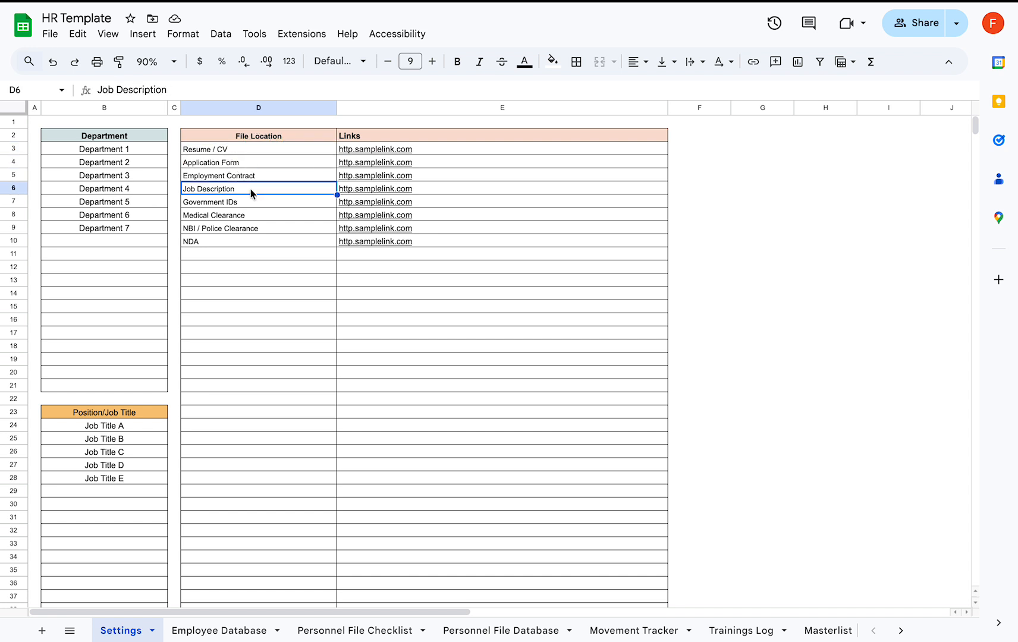
left_click(482, 151)
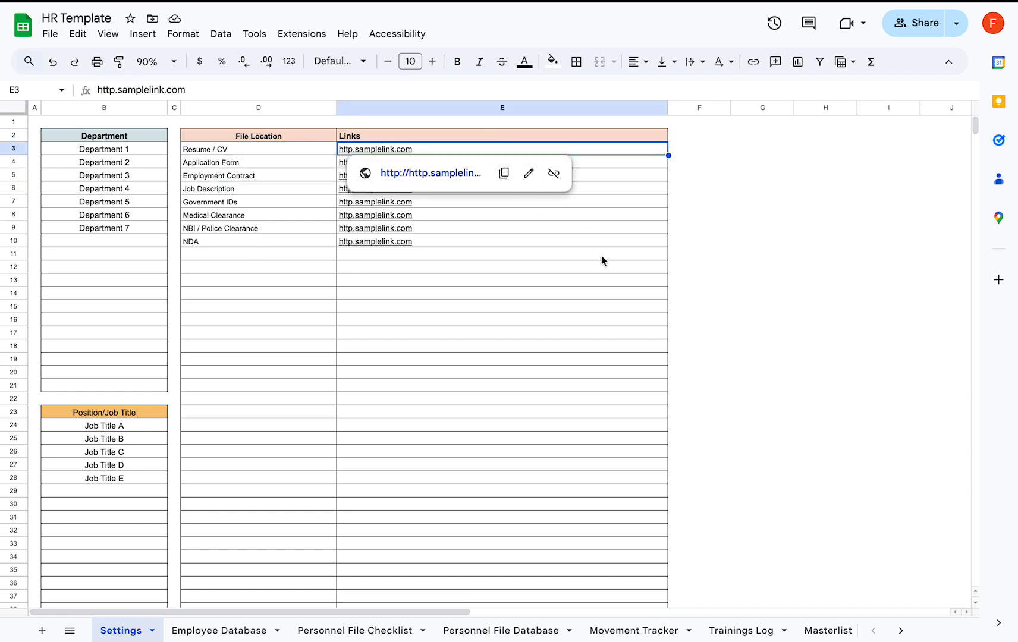
left_click(286, 260)
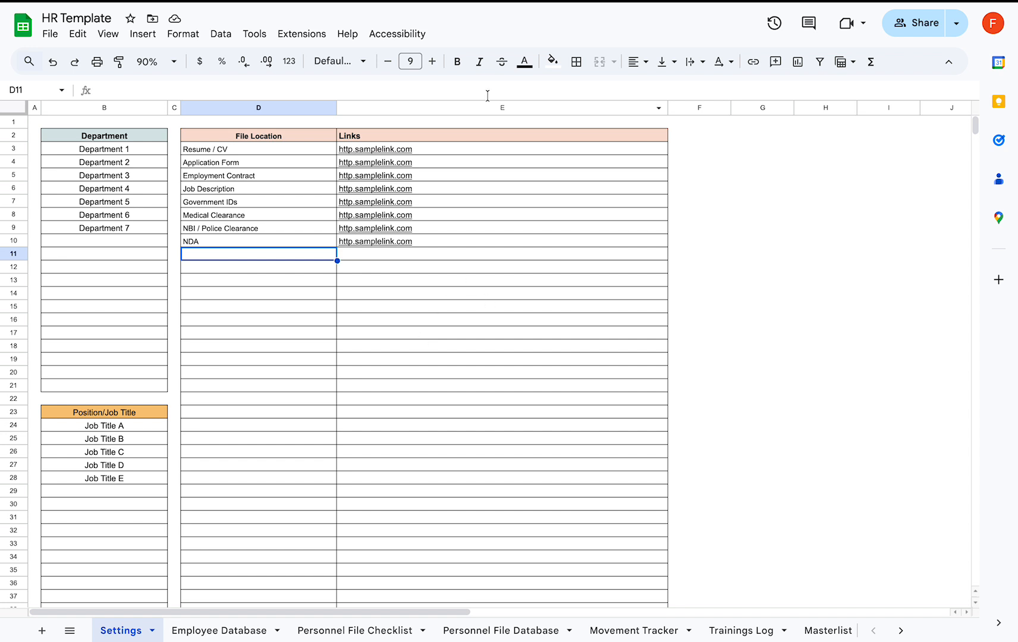
left_click(467, 106)
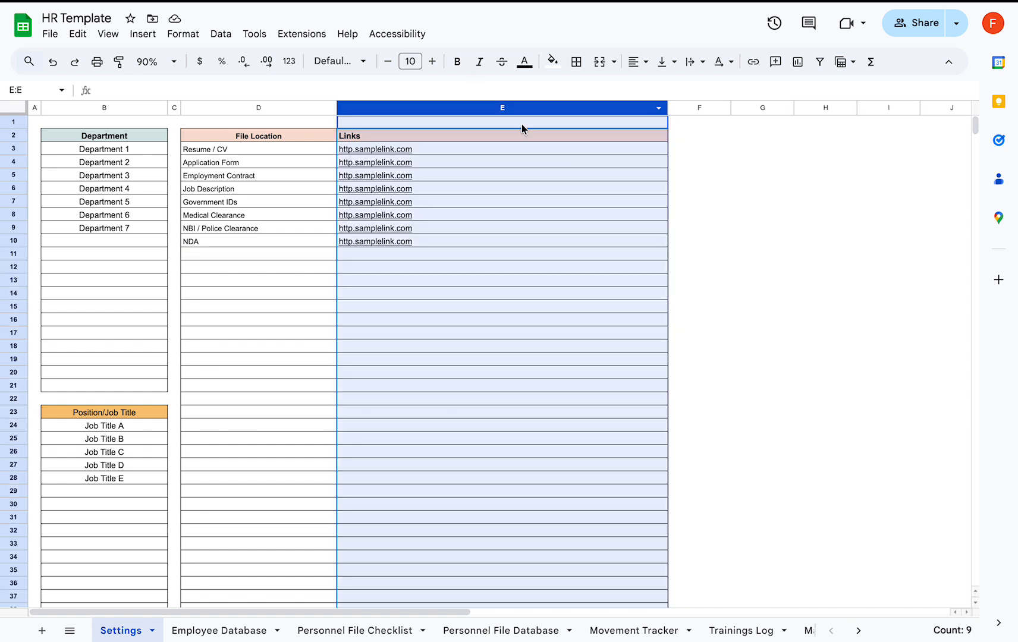
- Go through the File Location document types one by one, from Resume / CV down to Medical Clearance
left_click(269, 148)
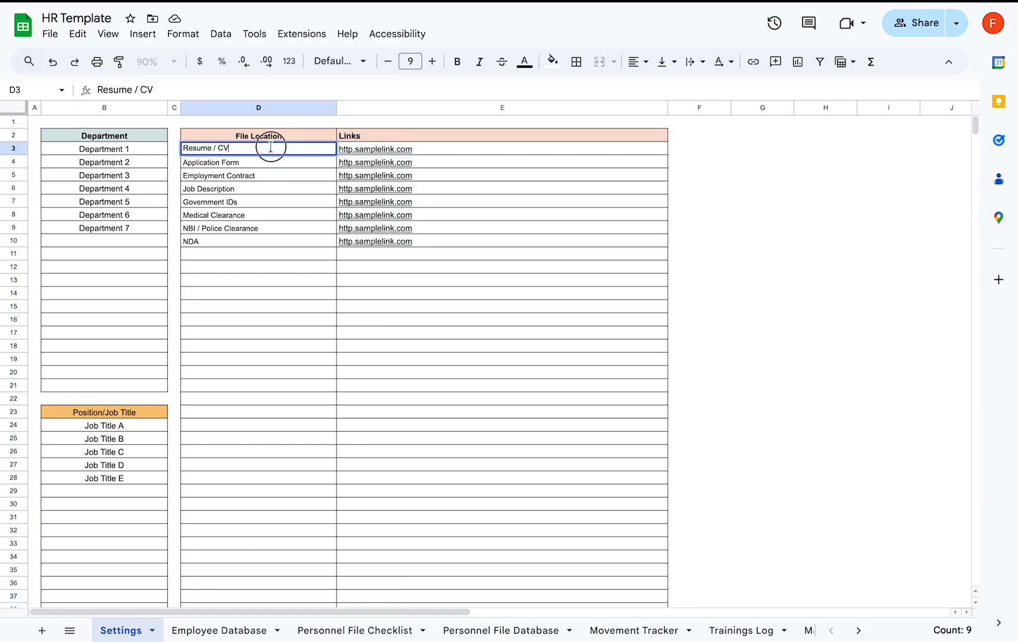
left_click(263, 165)
left_click(262, 176)
double_click(262, 188)
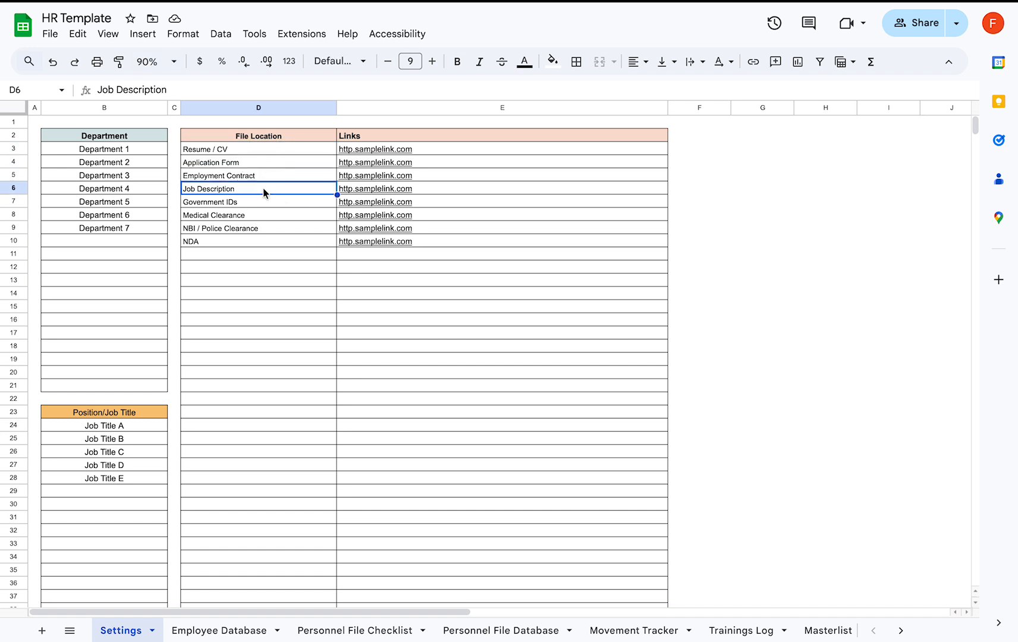
double_click(264, 206)
double_click(262, 216)
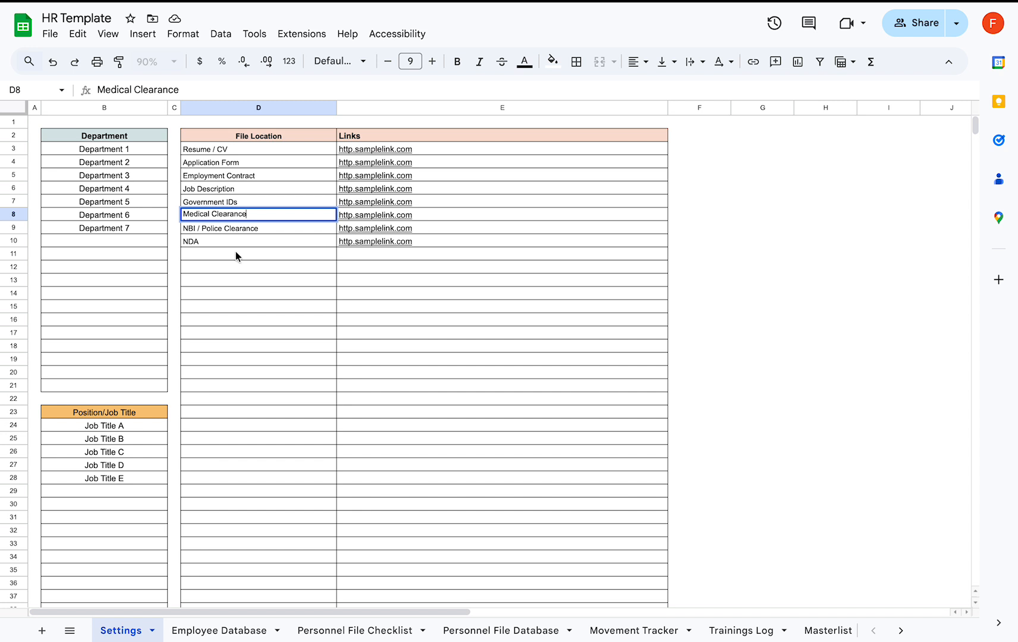
- Examine the Employee Database sheet's Employee ID and Full Name columns and the Status and Employment Type options
left_click(217, 630)
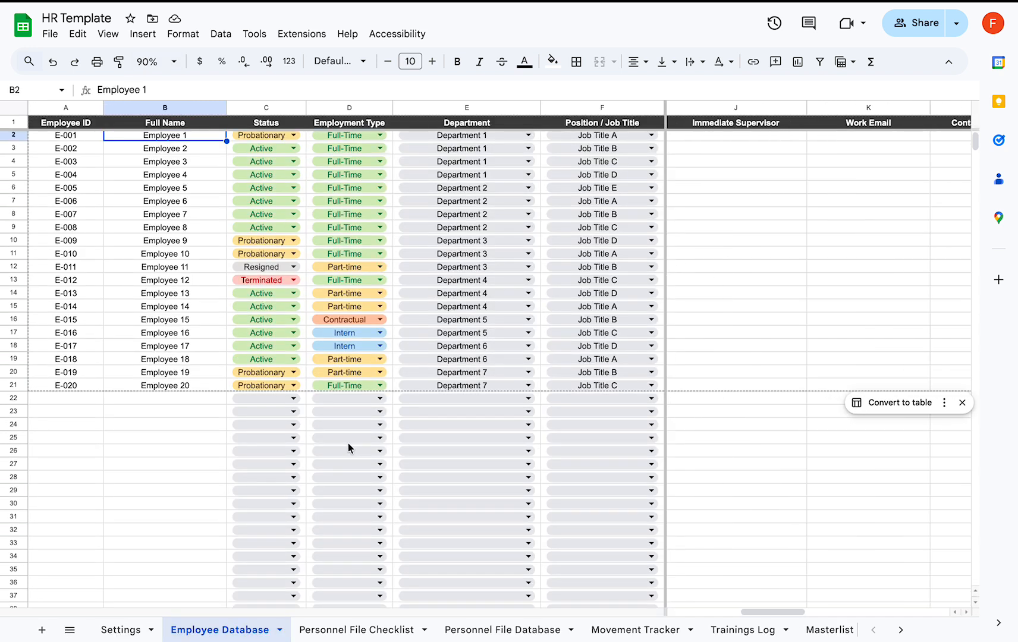
left_click(65, 108)
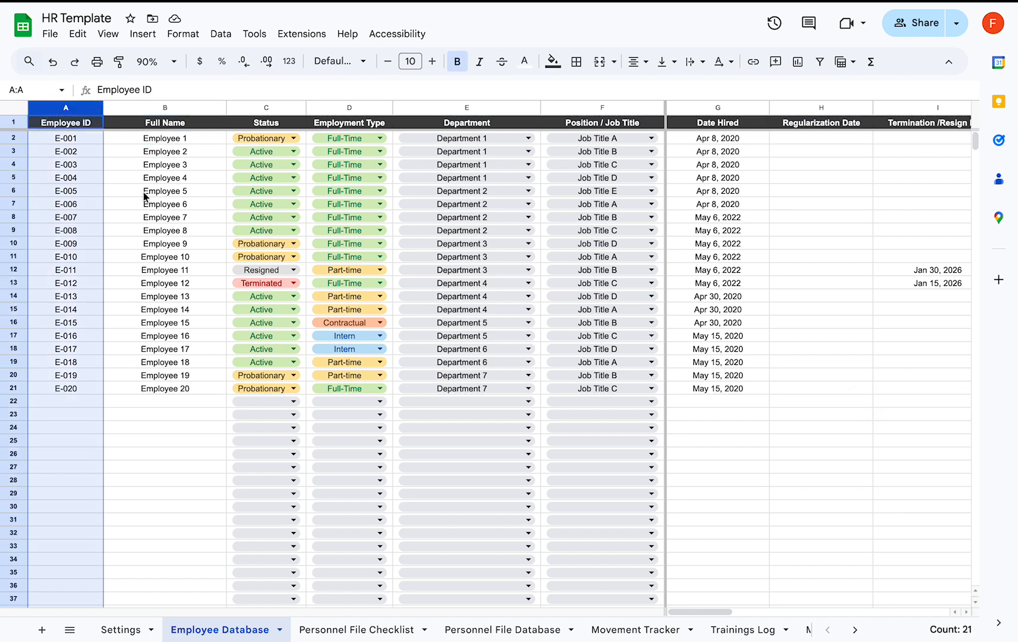
left_click(166, 105)
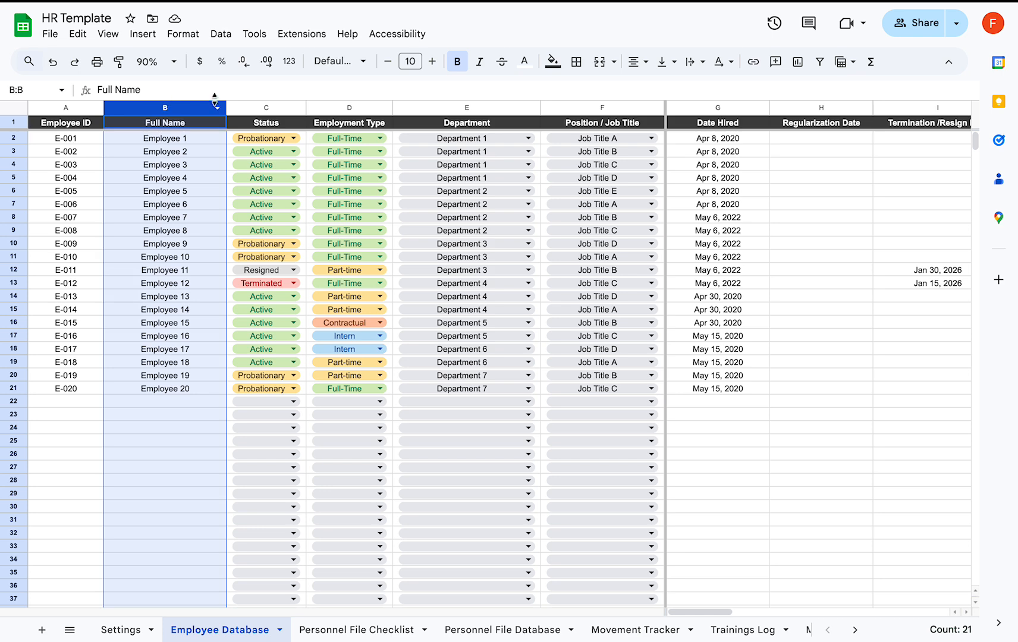
left_click(257, 107)
double_click(293, 139)
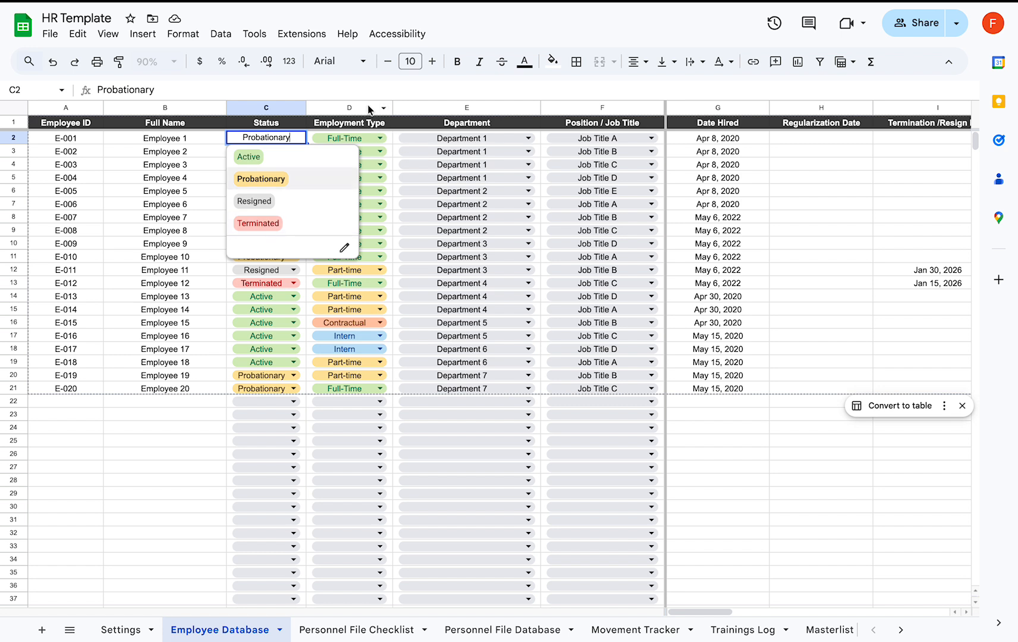
left_click(376, 138)
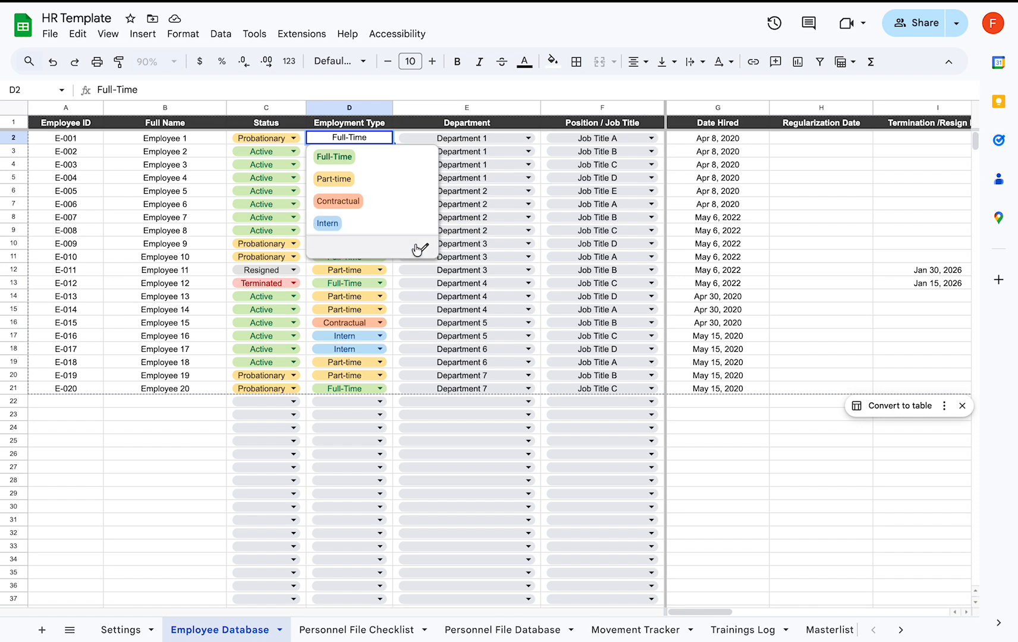
- Review the Department options and the Position / Job Title column in the Employee Database
left_click(529, 138)
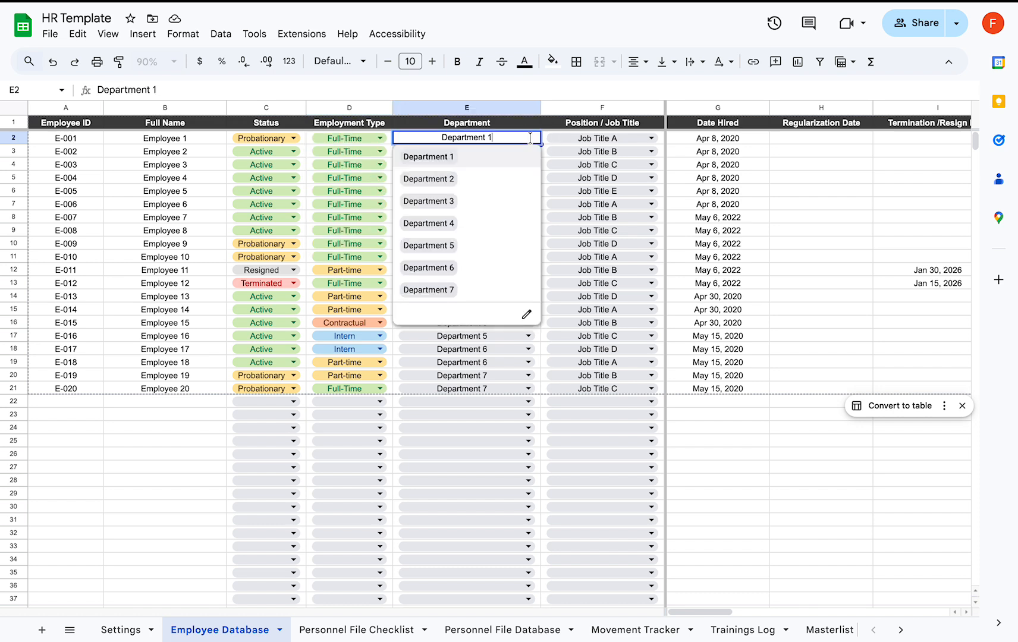
left_click(486, 107)
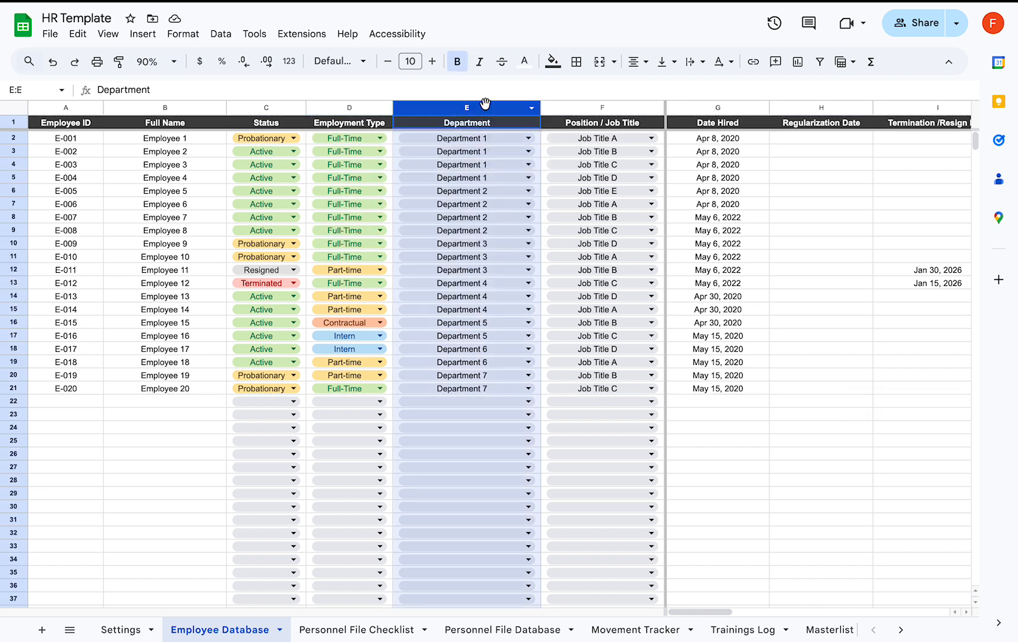
left_click(569, 105)
scroll(756, 130, "right", 5)
scroll(756, 130, "left", 5)
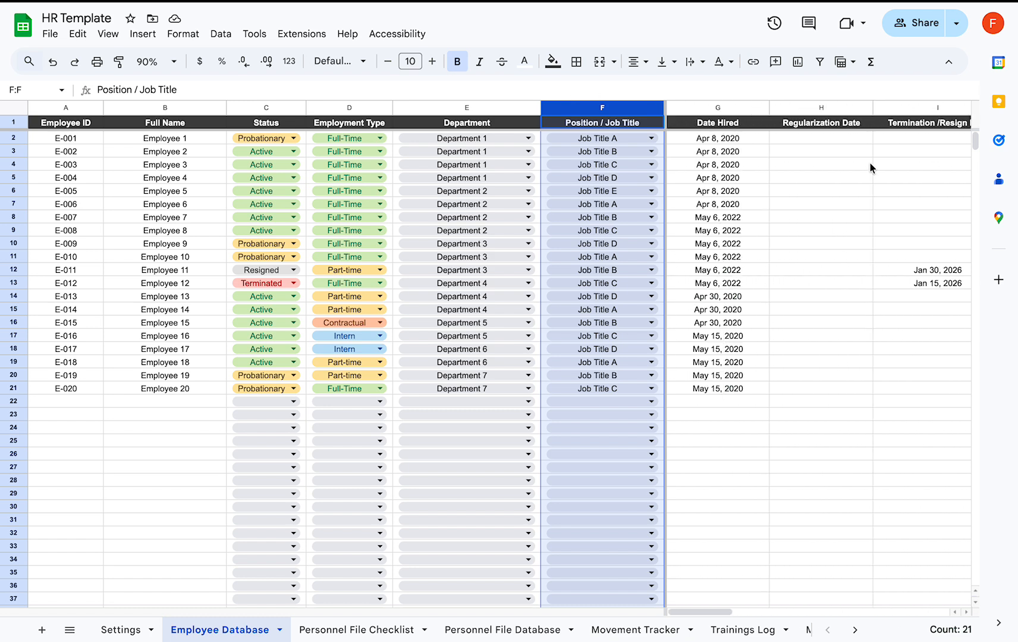
scroll(870, 163, "right", 2)
scroll(869, 163, "left", 2)
- Examine the Date Hired, Regularization Date and Termination /Resign Date columns of the Employee Database
left_click(720, 106)
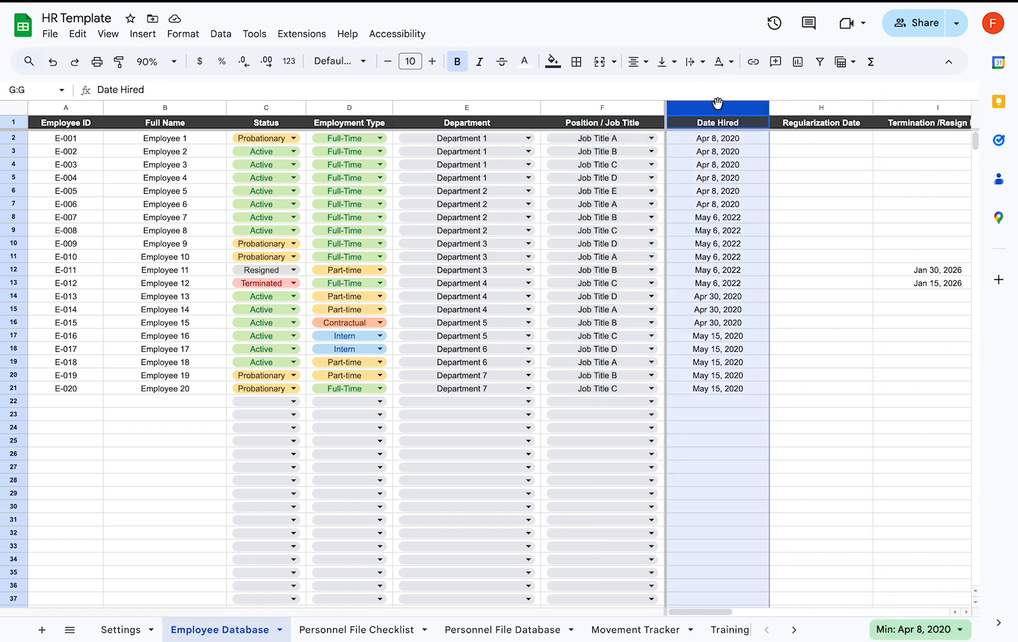
left_click(803, 110)
scroll(803, 110, "right", 1)
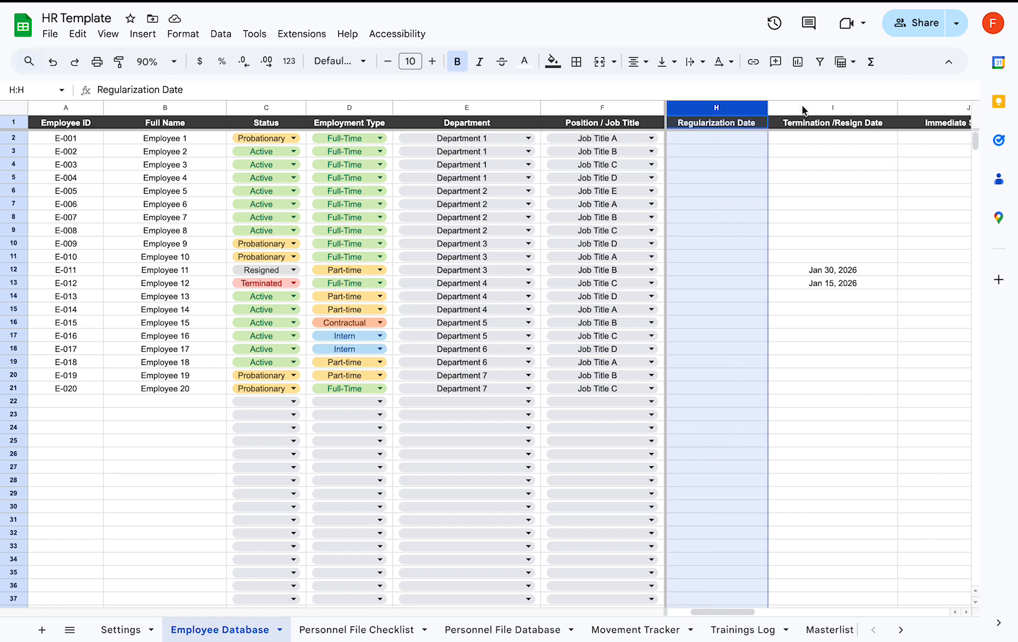
scroll(803, 110, "left", 1)
scroll(805, 107, "down", 1)
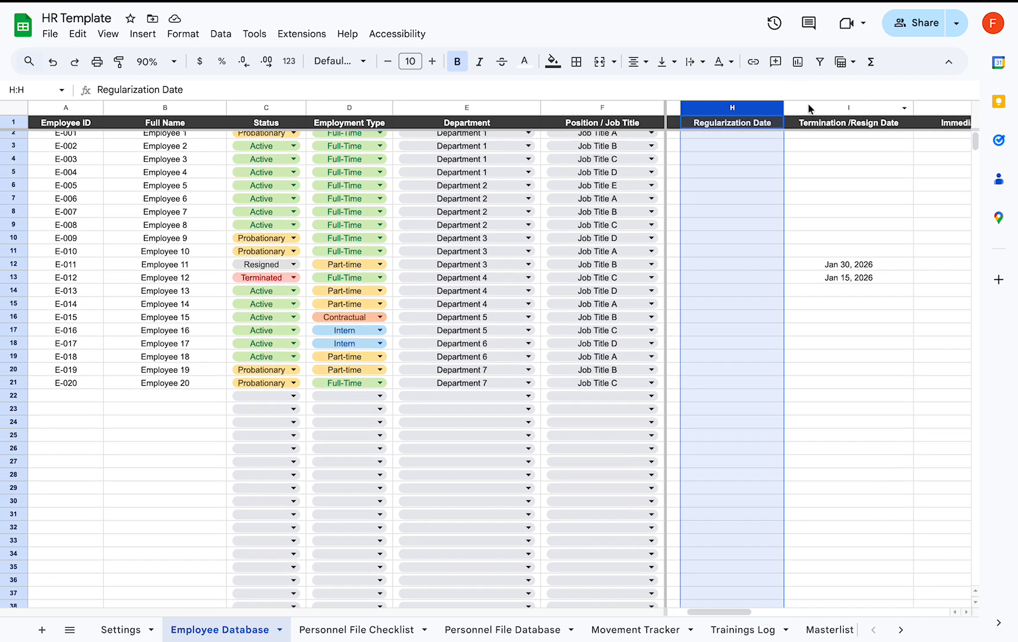
left_click(809, 107)
scroll(799, 194, "up", 1)
scroll(799, 193, "right", 1)
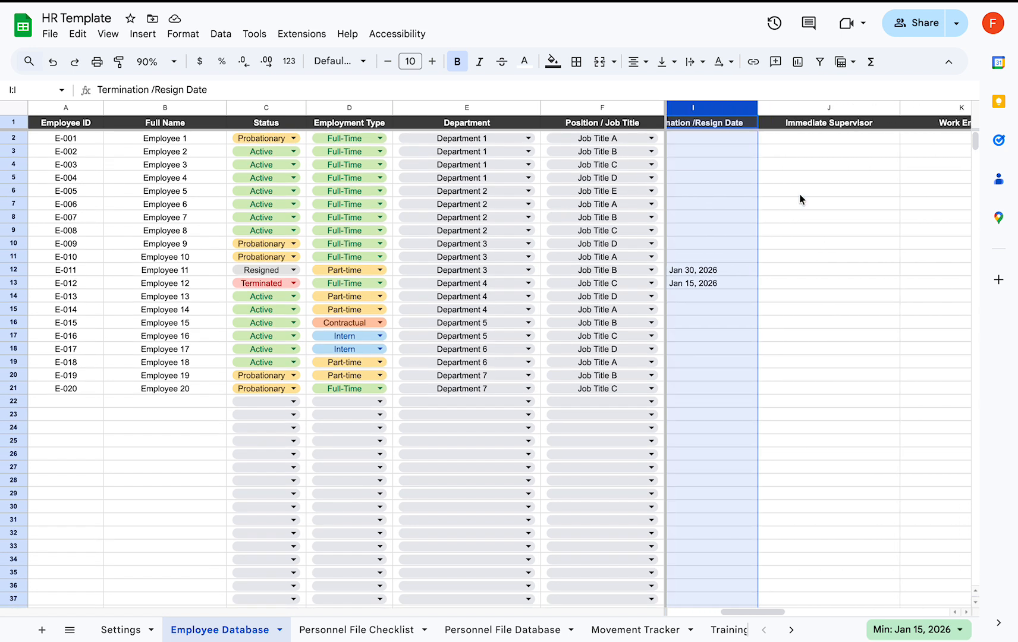
- Examine the Immediate Supervisor, Work Email and Contact Number columns of the Employee Database
left_click(830, 110)
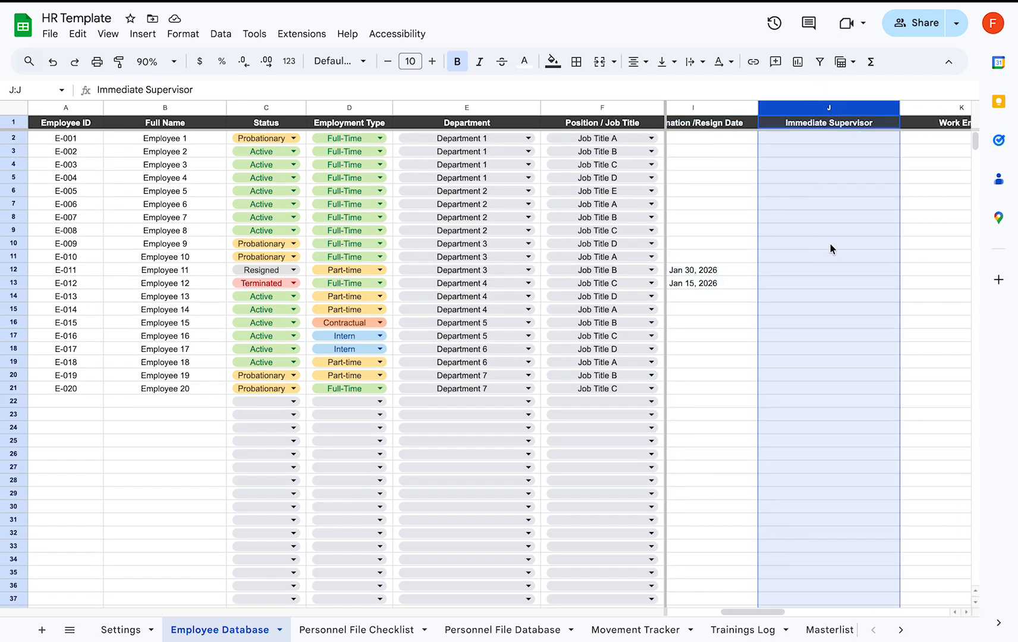
scroll(830, 244, "right", 1)
scroll(830, 244, "right", 1)
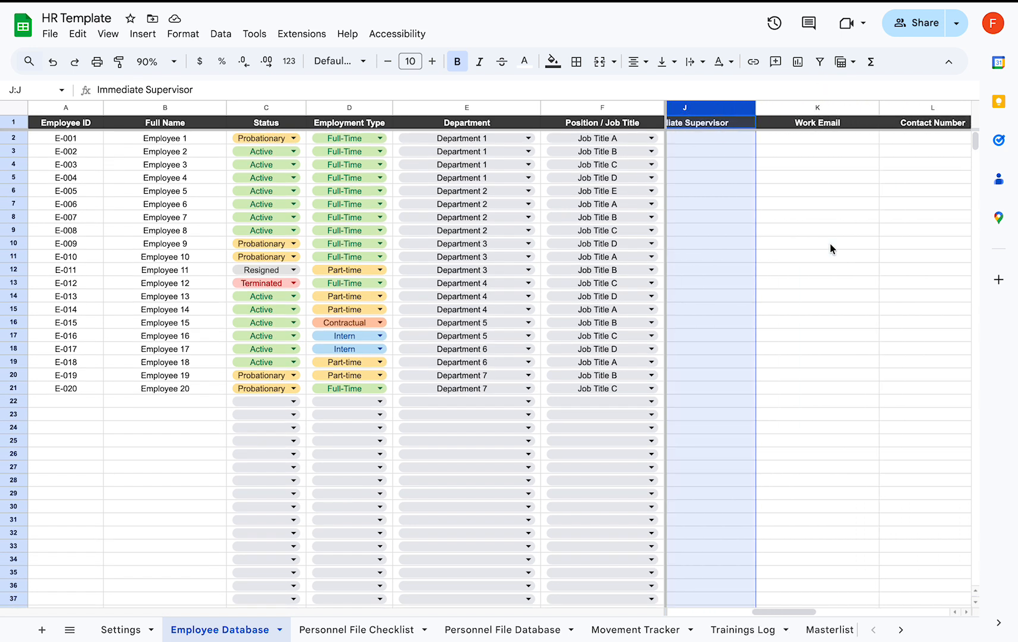
left_click(800, 100)
scroll(800, 101, "right", 2)
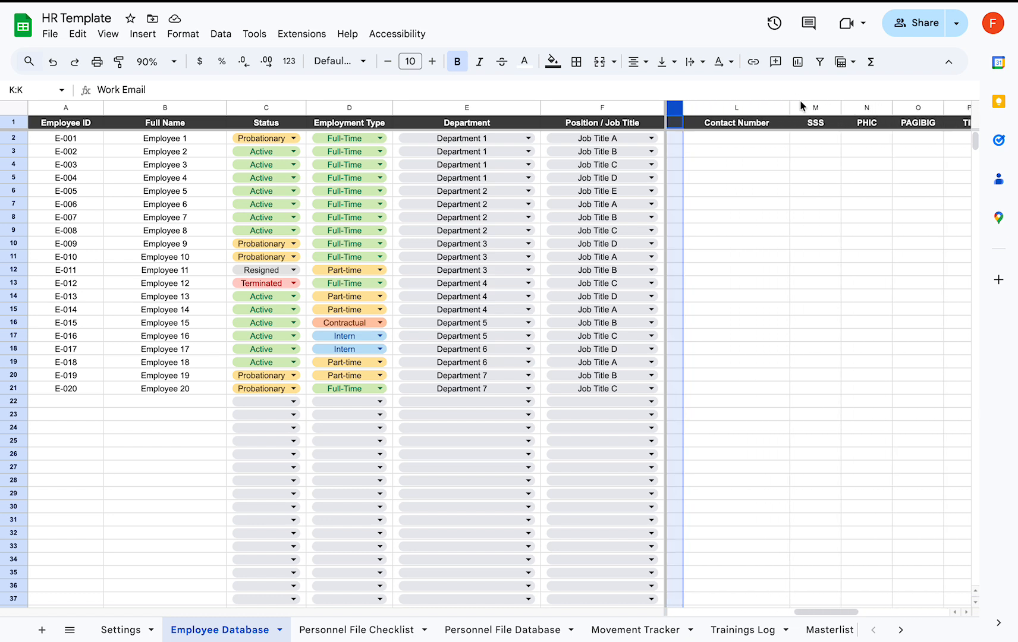
scroll(800, 100, "right", 2)
- Examine the SSS, PHIC, PAGIBIG and TIN columns at the end of the Employee Database
left_click(756, 107)
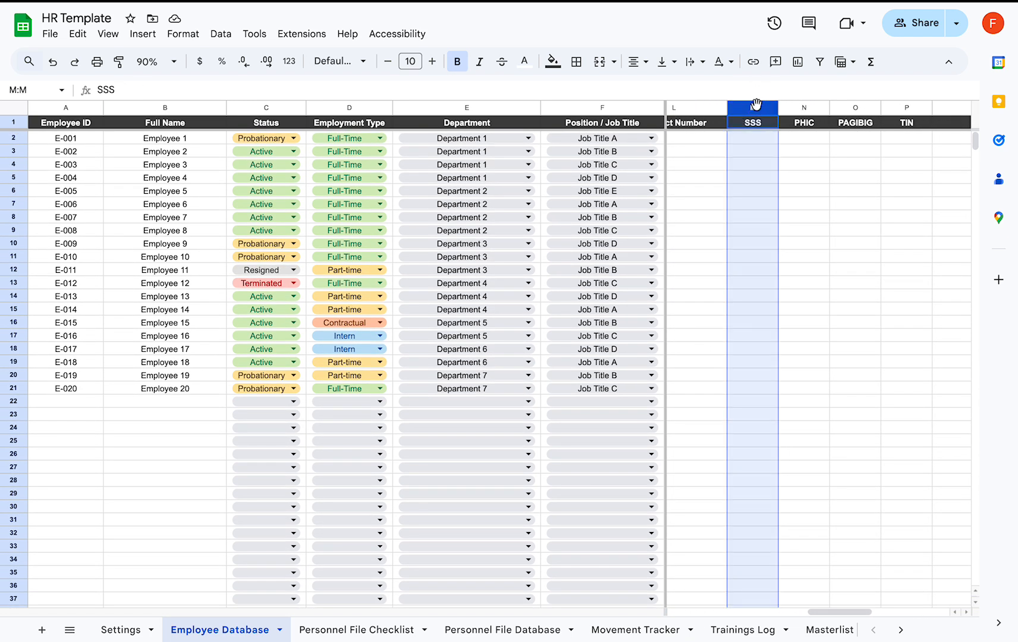
left_click(800, 107)
left_click(846, 109)
left_click(746, 108)
left_click(797, 108)
left_click(855, 107)
left_click(898, 106)
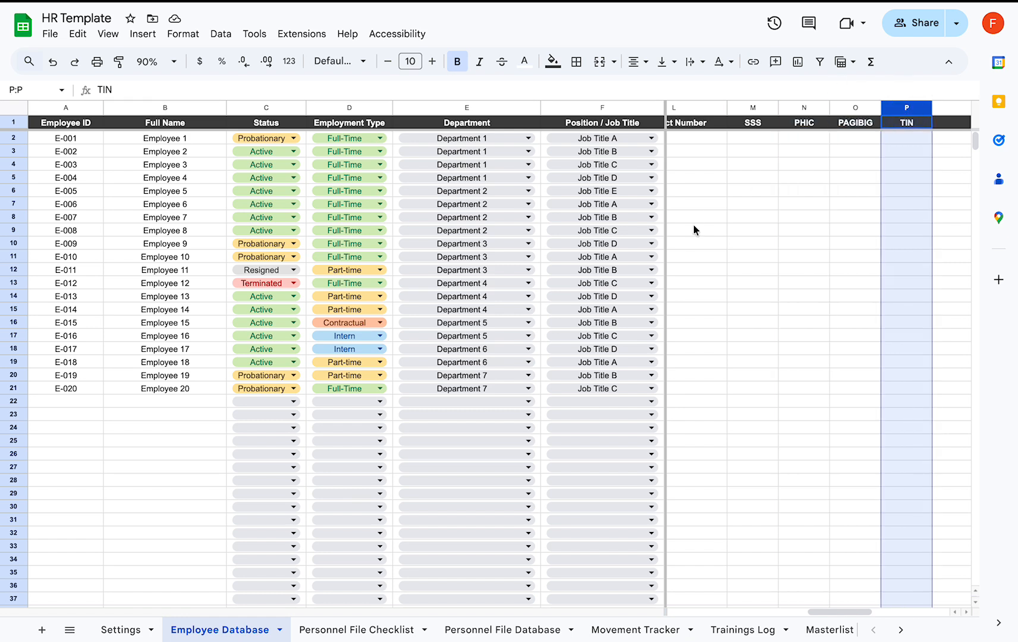
- Open the Personnel File Checklist sheet and set its zoom to 85%
left_click(385, 629)
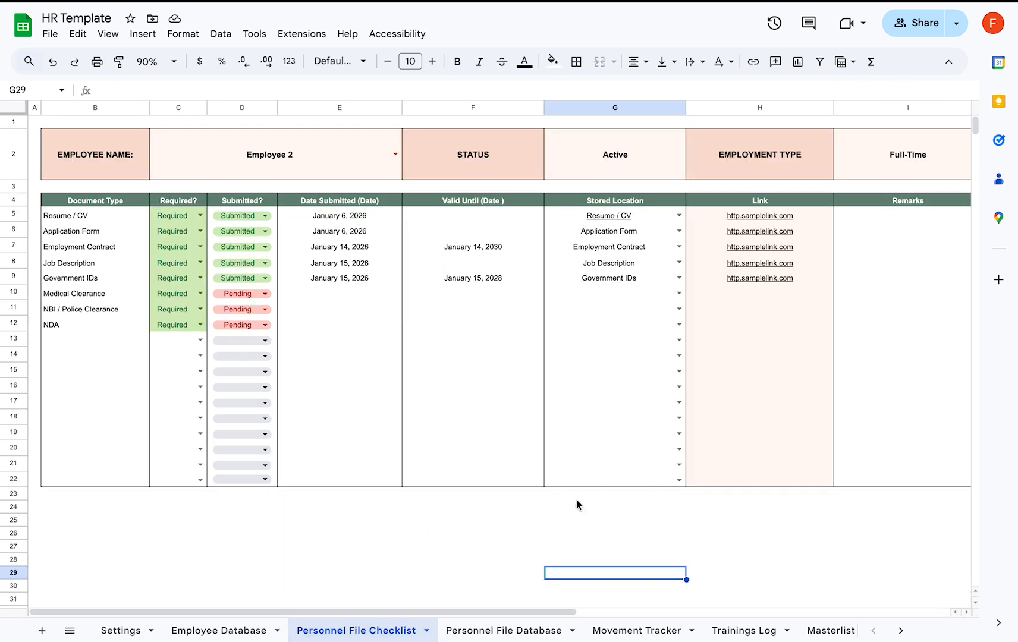
left_click(170, 562)
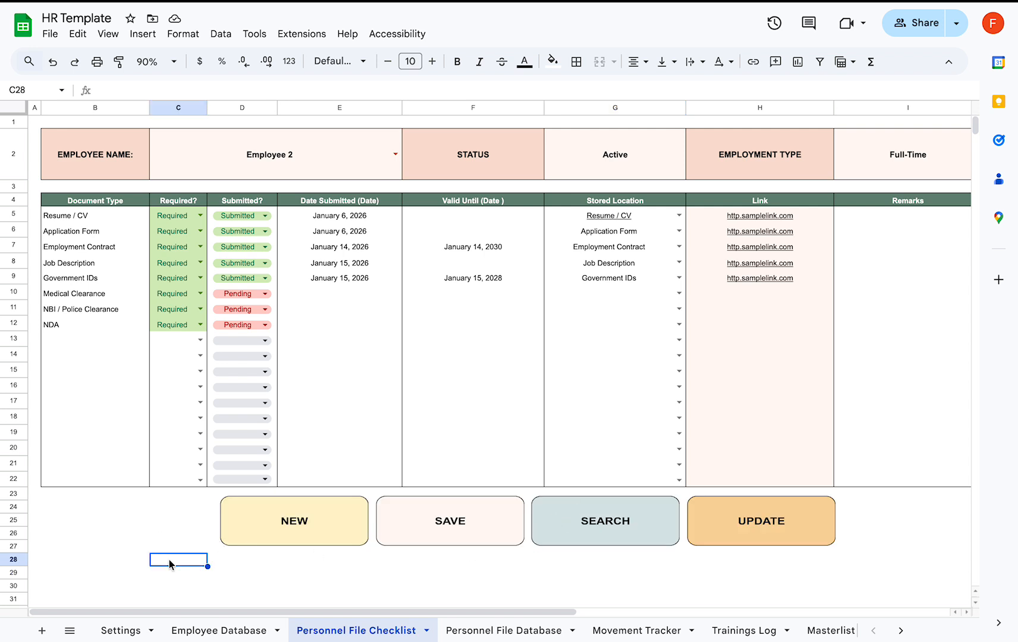
scroll(169, 560, "down", 1)
scroll(168, 560, "up", 1)
left_click(152, 67)
type("85")
key("Return")
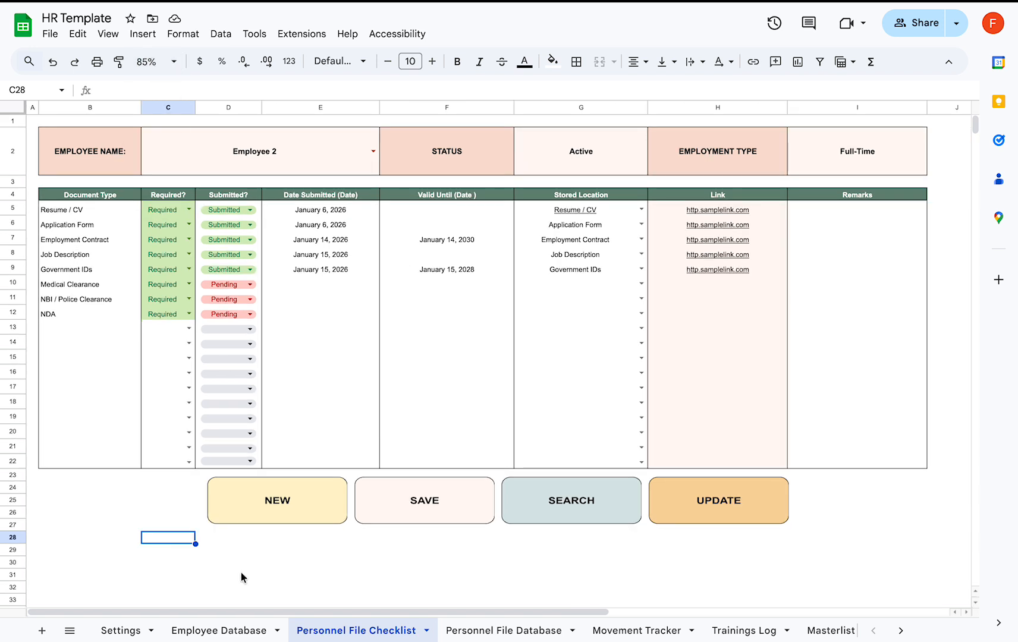
- Clear the checklist for a new entry and choose Employee 3 as the employee name
left_click(165, 511)
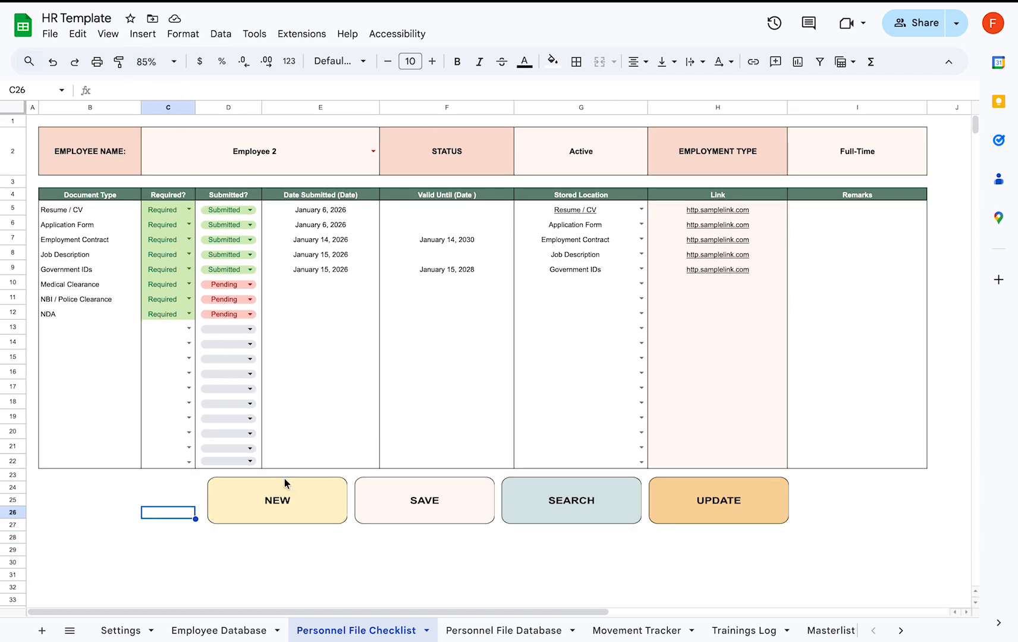
left_click(277, 512)
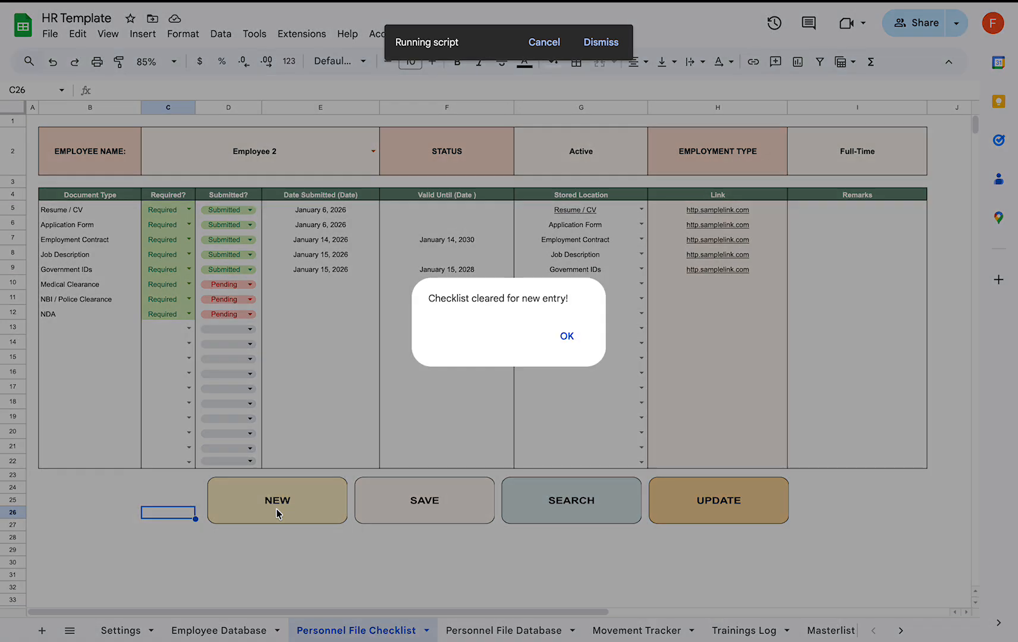
left_click(567, 337)
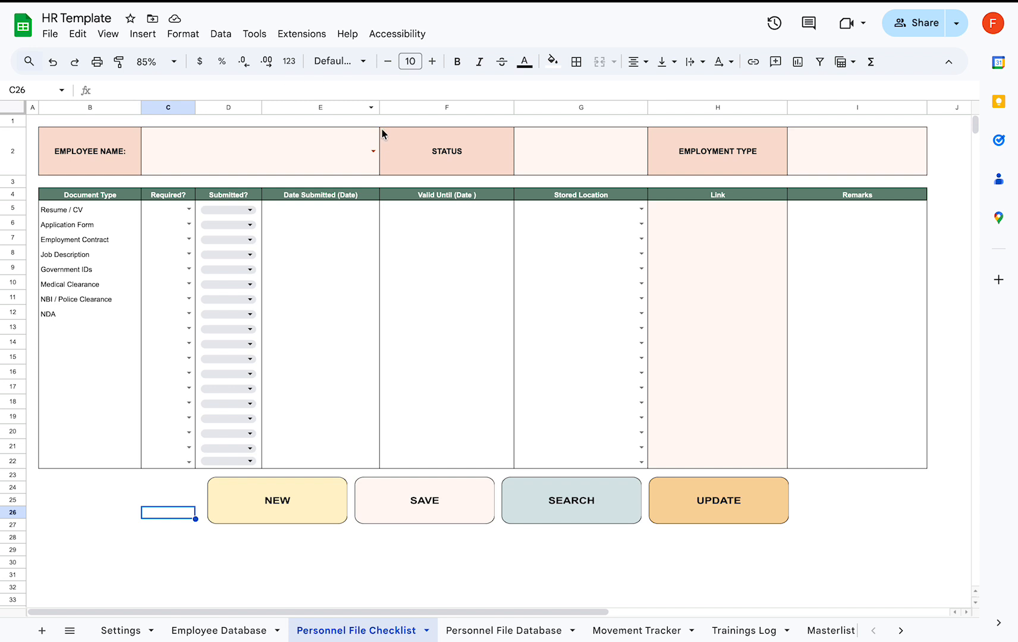
left_click(373, 151)
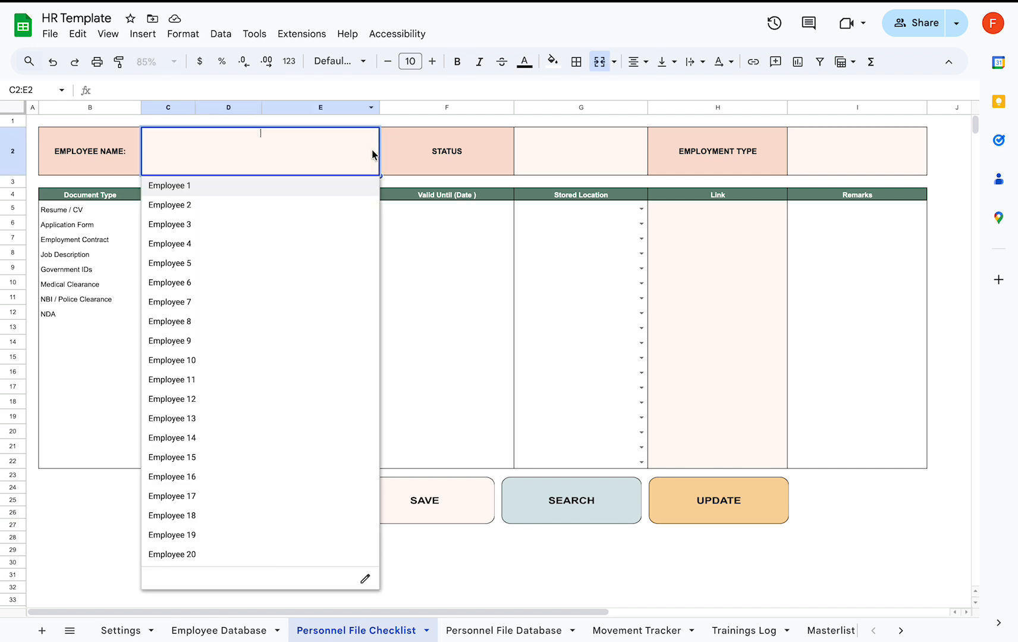
left_click(236, 231)
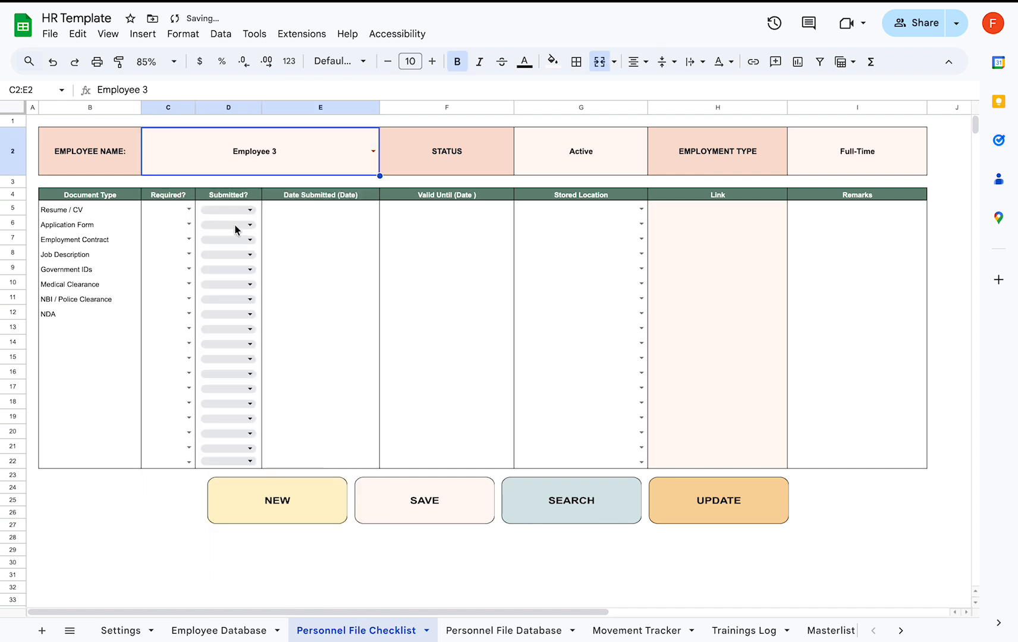
- Check the Personnel File Database sheet, then inspect the Status and Employment Type formulas on the Personnel File Checklist
left_click(495, 631)
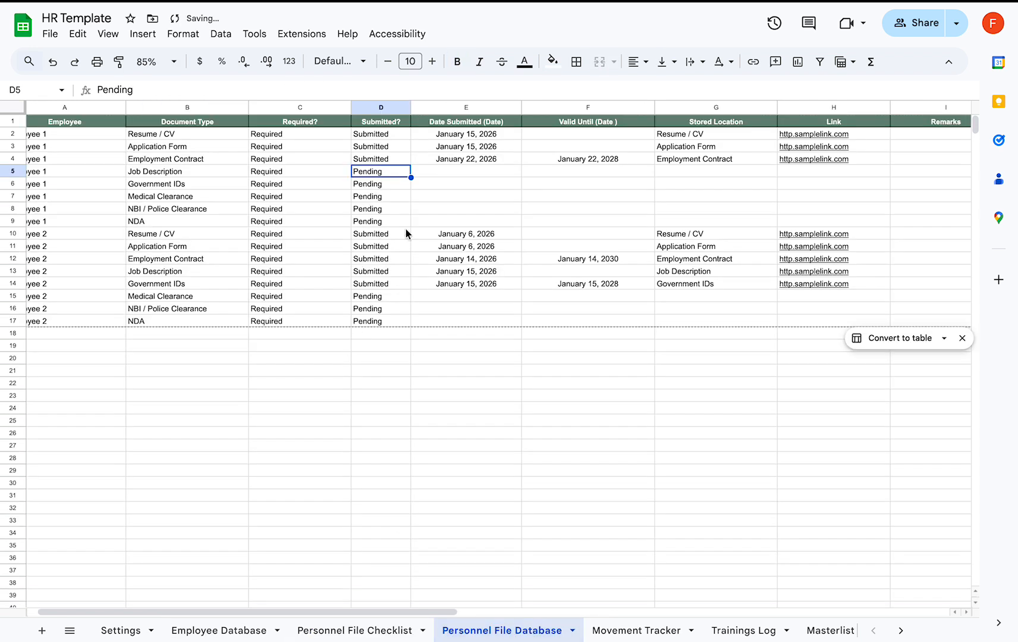
left_click(362, 631)
left_click(576, 164)
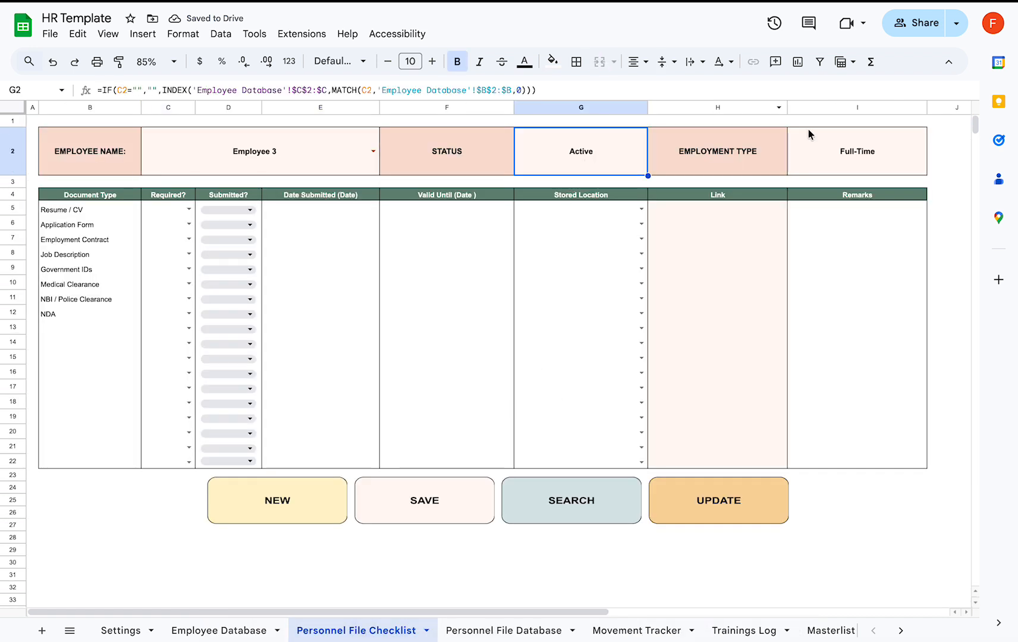
left_click(811, 146)
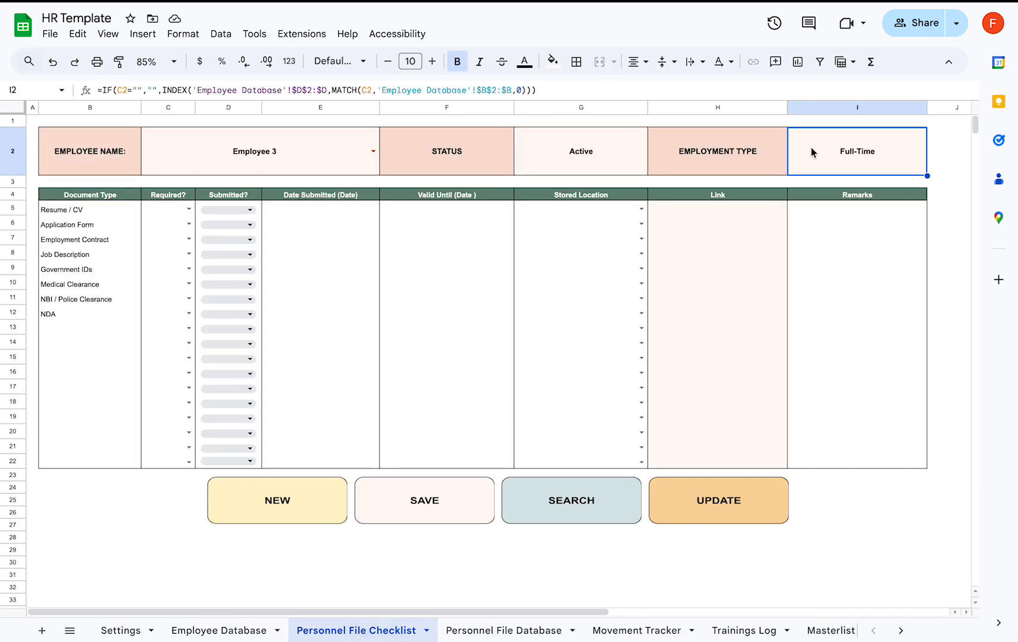
- Mark all eight document types, from Resume / CV through NDA, as Required in Employee 3's checklist
left_click(489, 564)
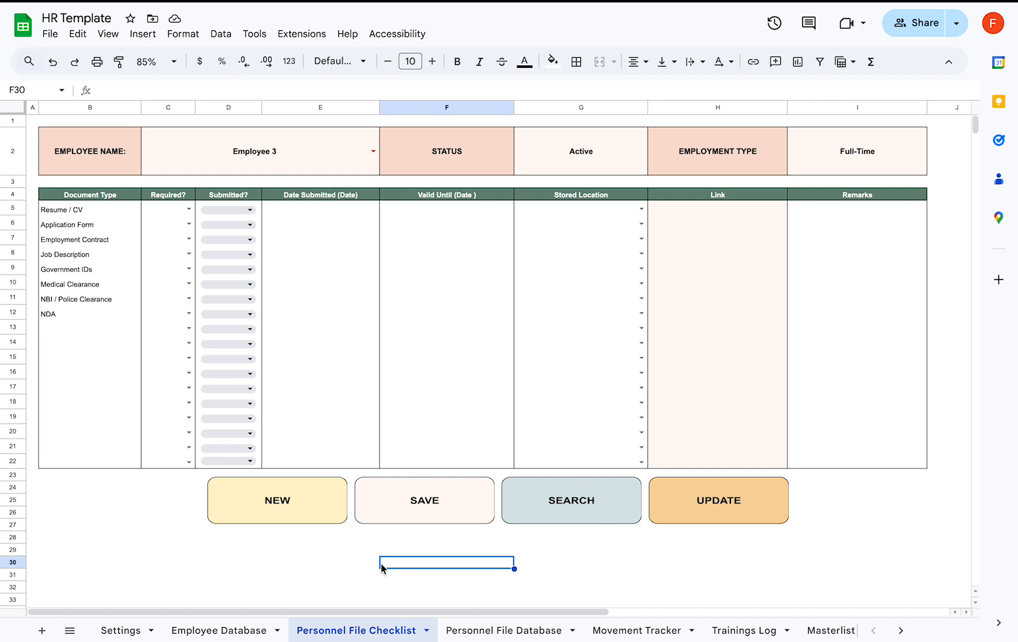
left_click(118, 212)
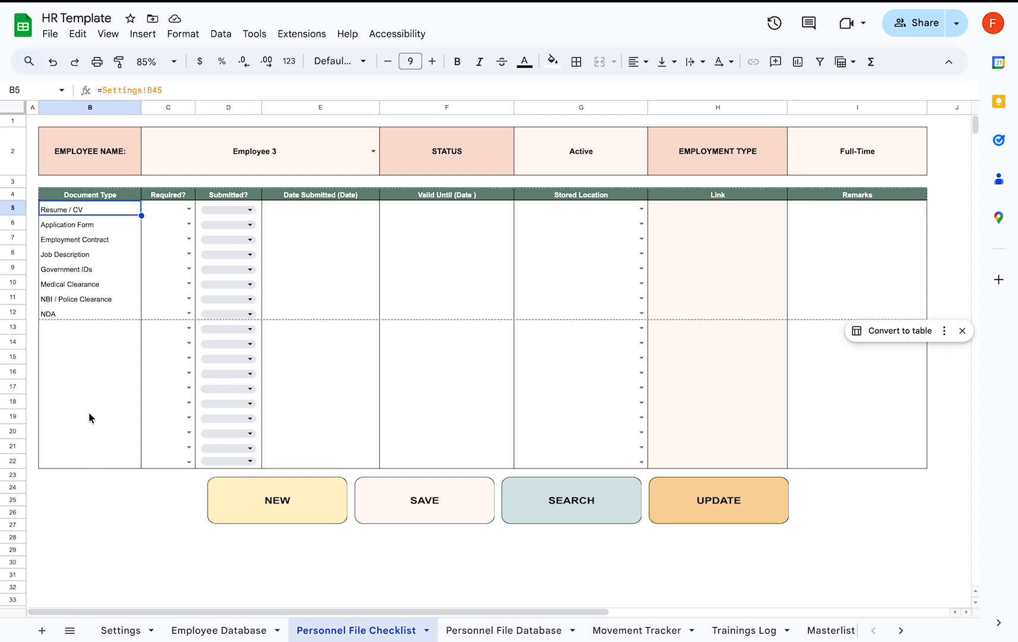
left_click(189, 210)
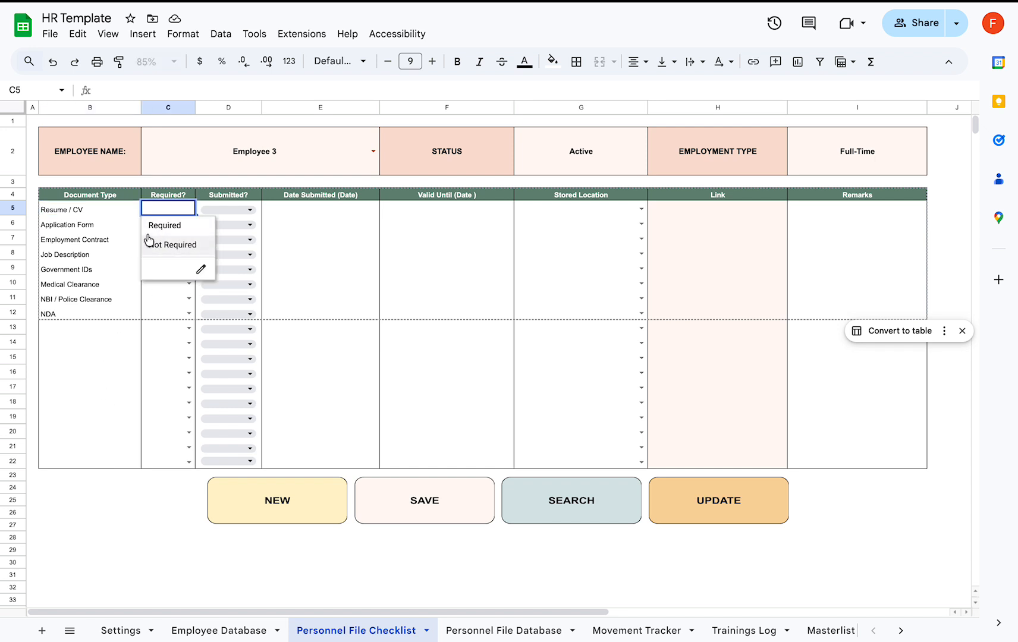
left_click(159, 232)
left_click(187, 224)
left_click(186, 239)
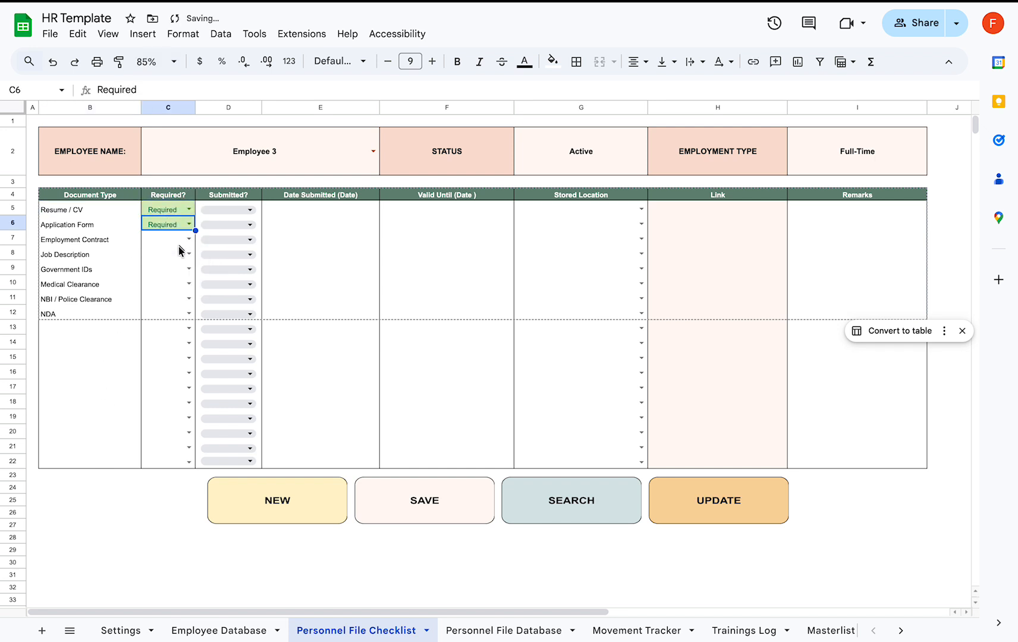
left_click(188, 240)
left_click(182, 255)
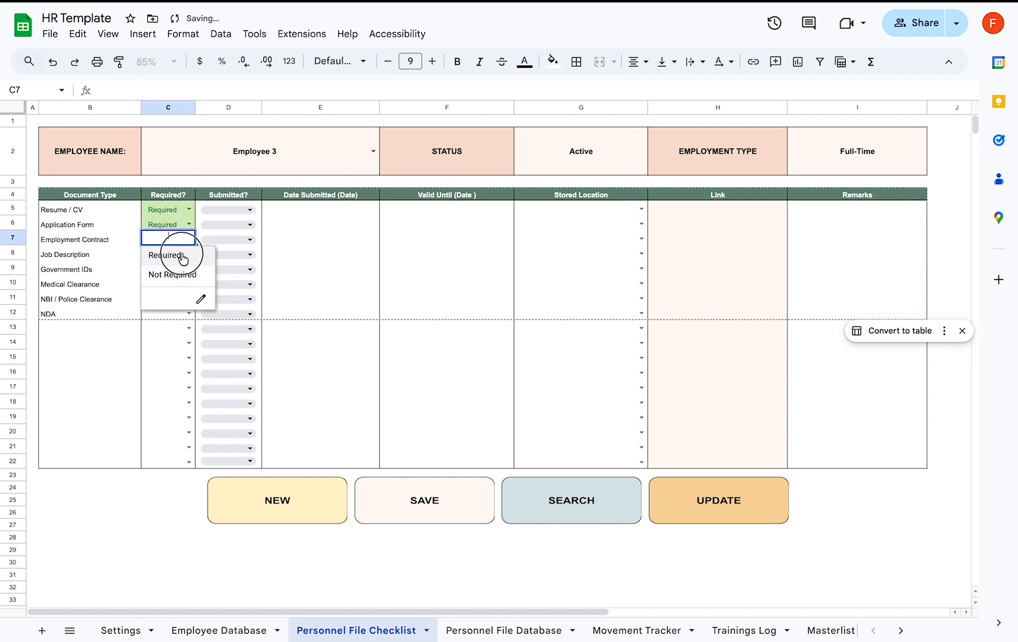
left_click(169, 313, "shift")
key("ctrl+d")
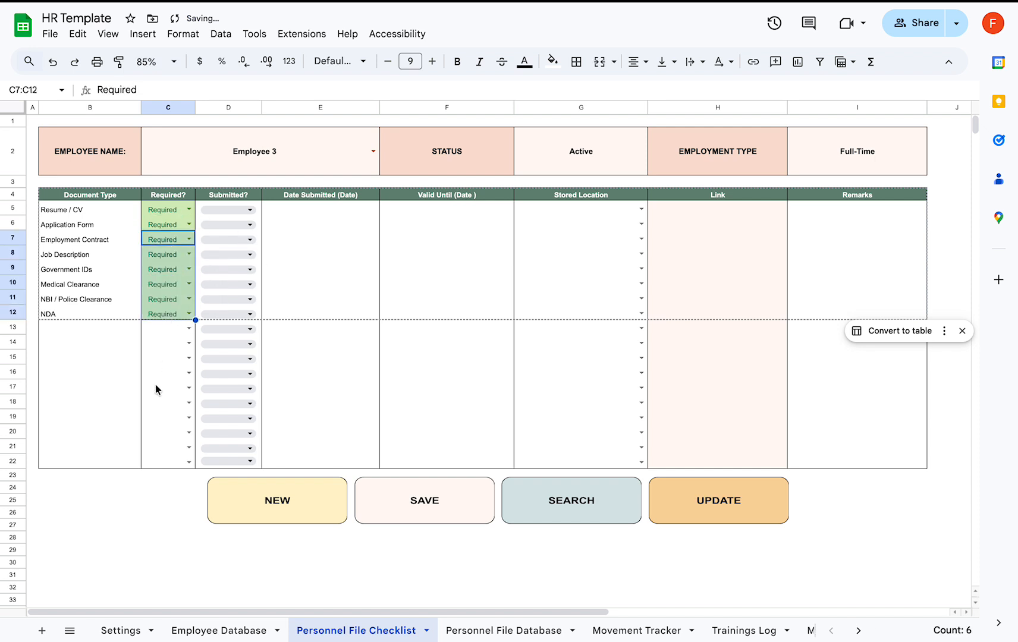
- Set the submission status of Resume / CV and Application Form to Submitted
left_click(253, 207)
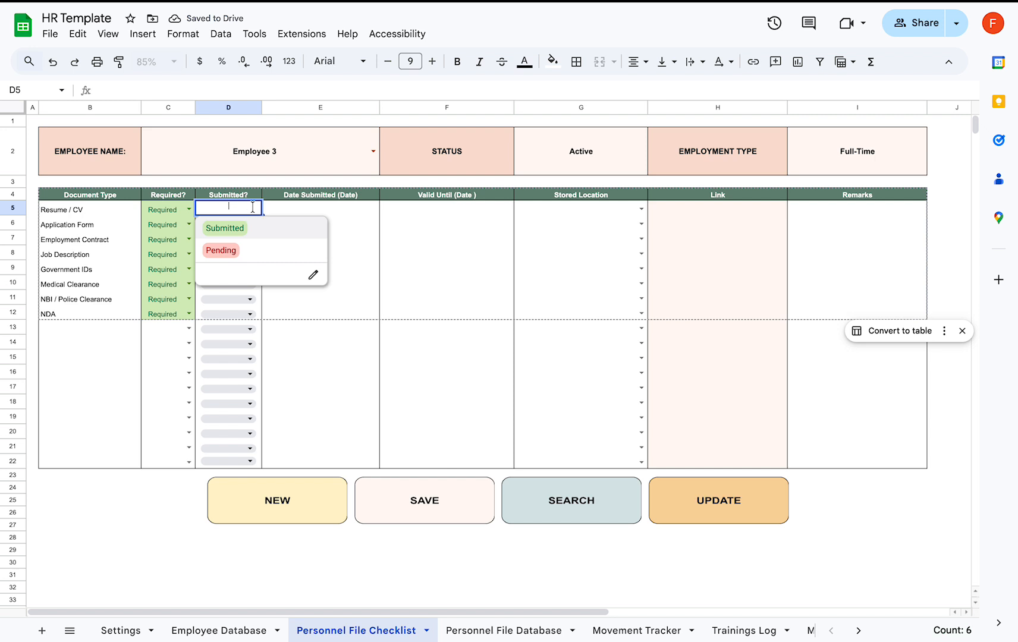
left_click(245, 195)
left_click(250, 210)
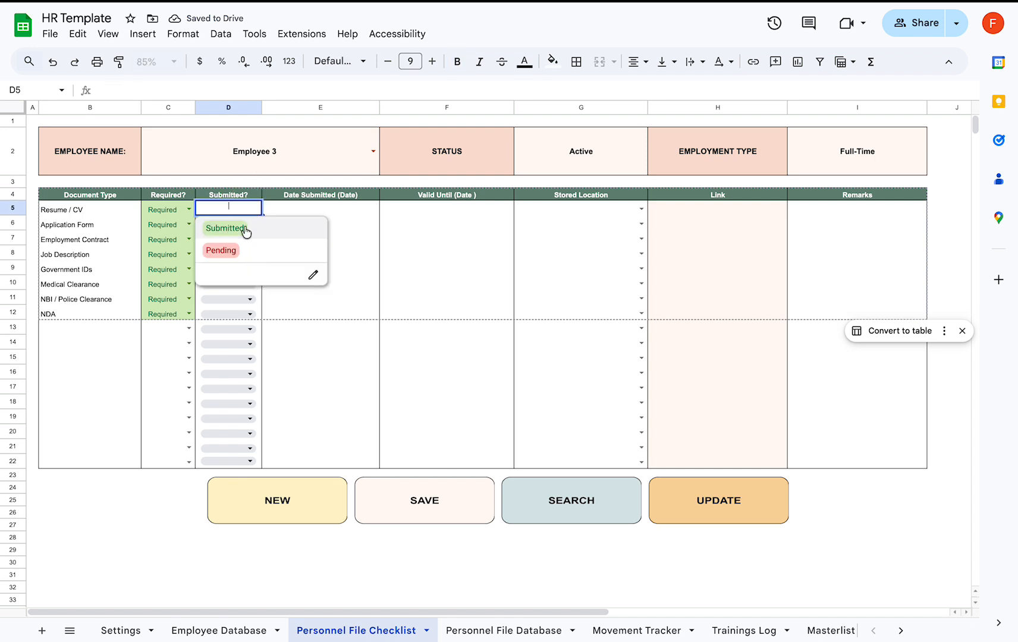
left_click(246, 231)
left_click(249, 226)
left_click(247, 245)
- Enter January 6, 2026 as the submission date for Resume / CV and Application Form
double_click(312, 209)
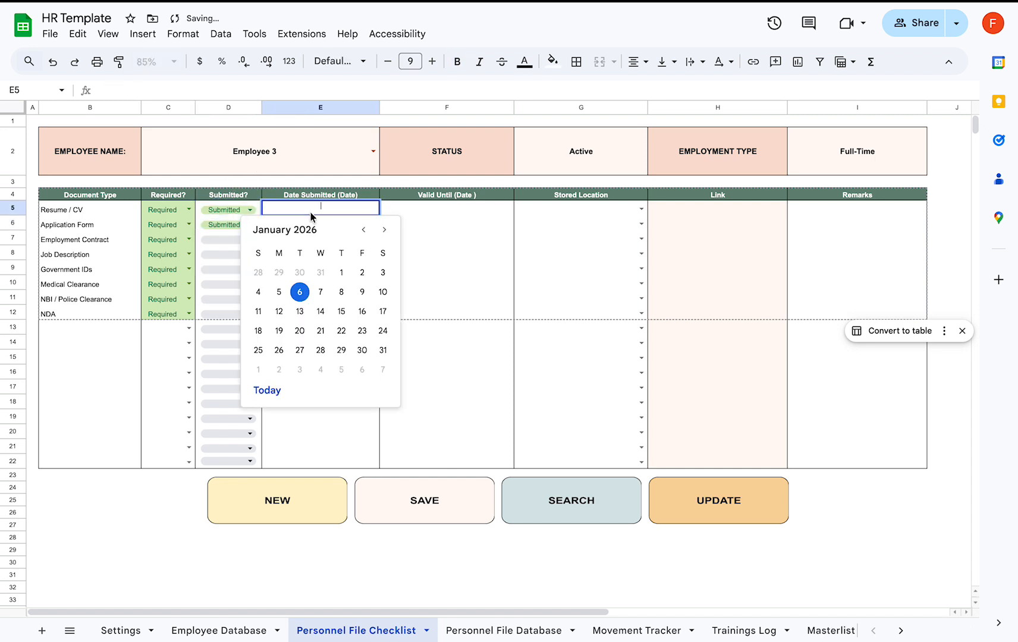
left_click(300, 291)
left_click_drag(378, 215, 367, 222)
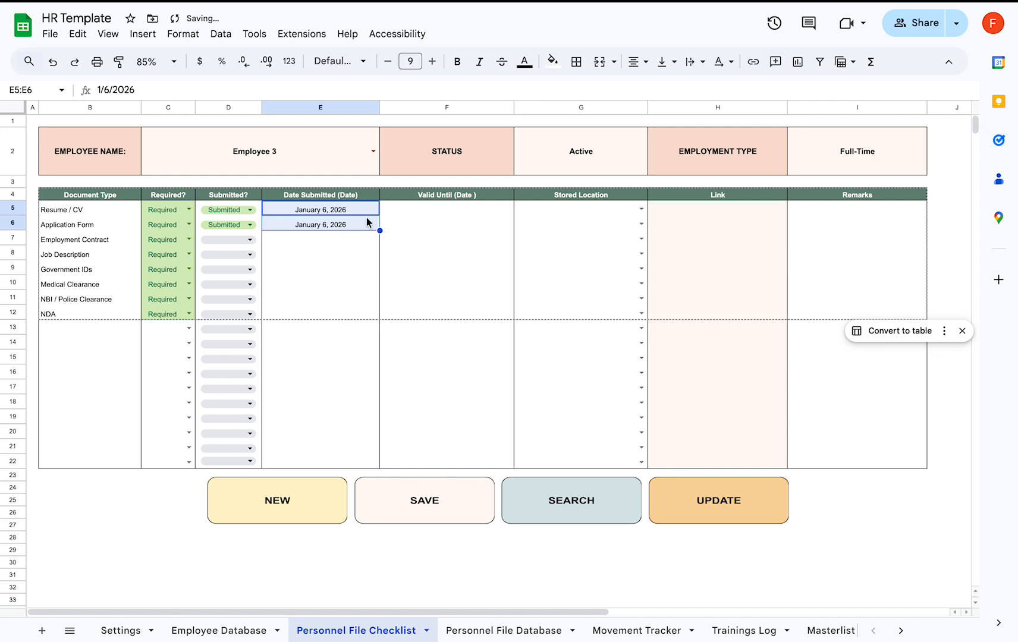
double_click(425, 211)
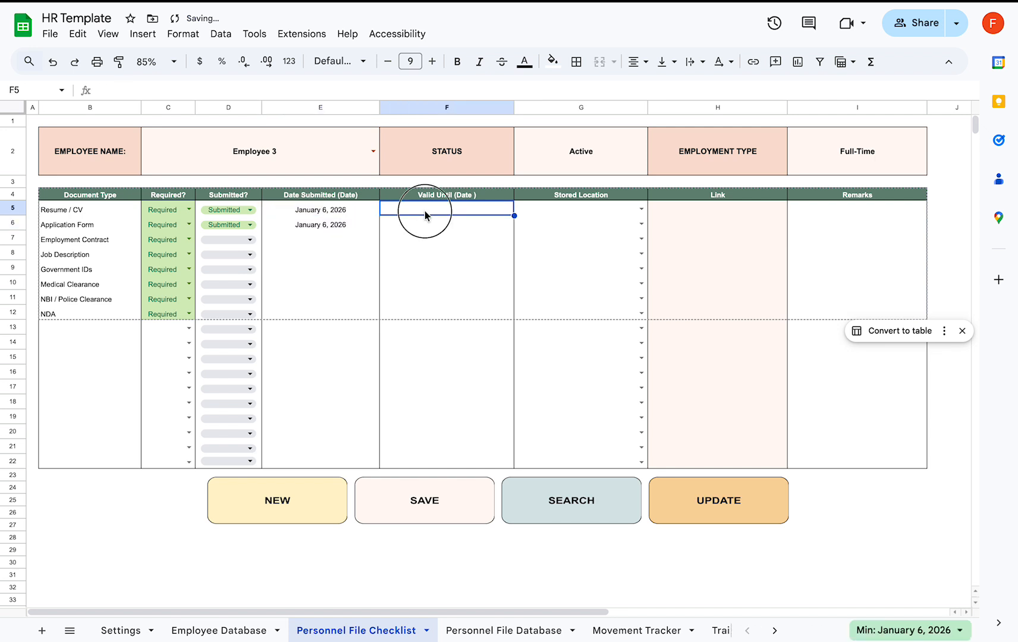
left_click(551, 235)
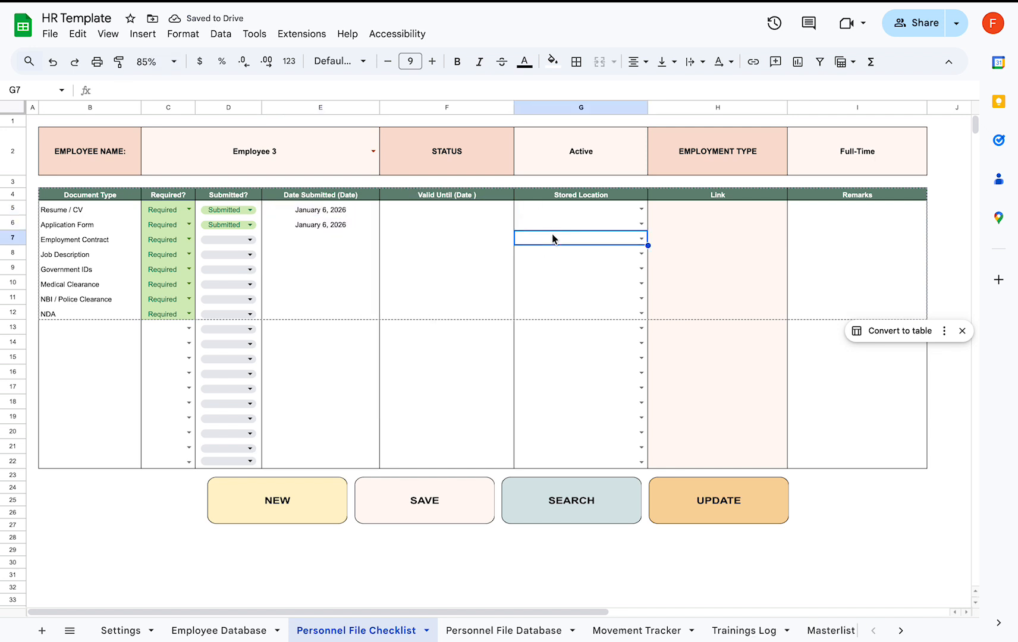
left_click(469, 210)
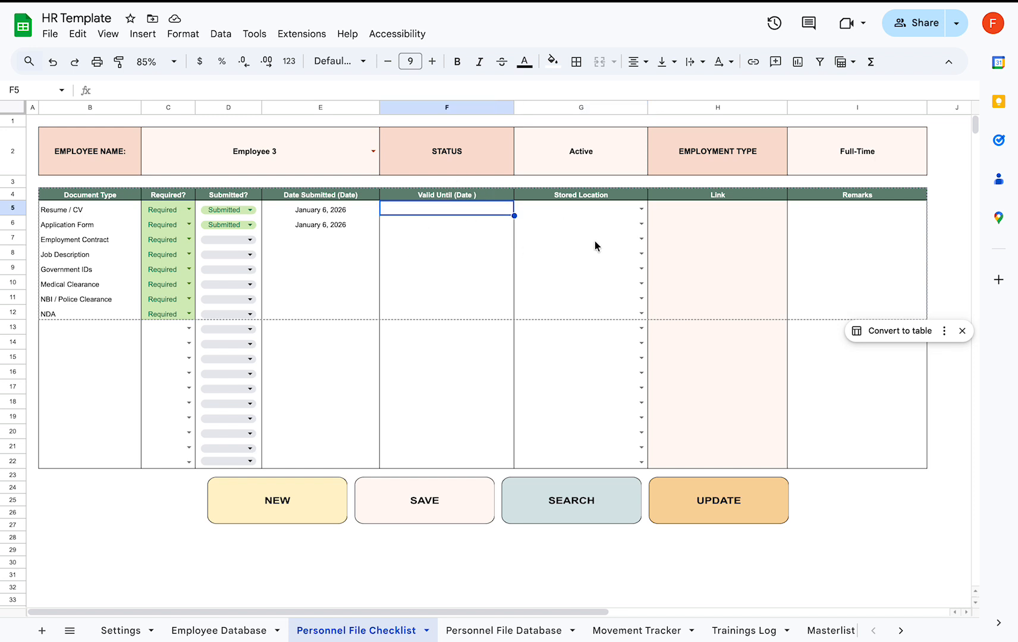
- Set the stored locations of the first two documents to Resume / CV and Application Form, and inspect the Link formula
left_click(642, 210)
left_click(554, 225)
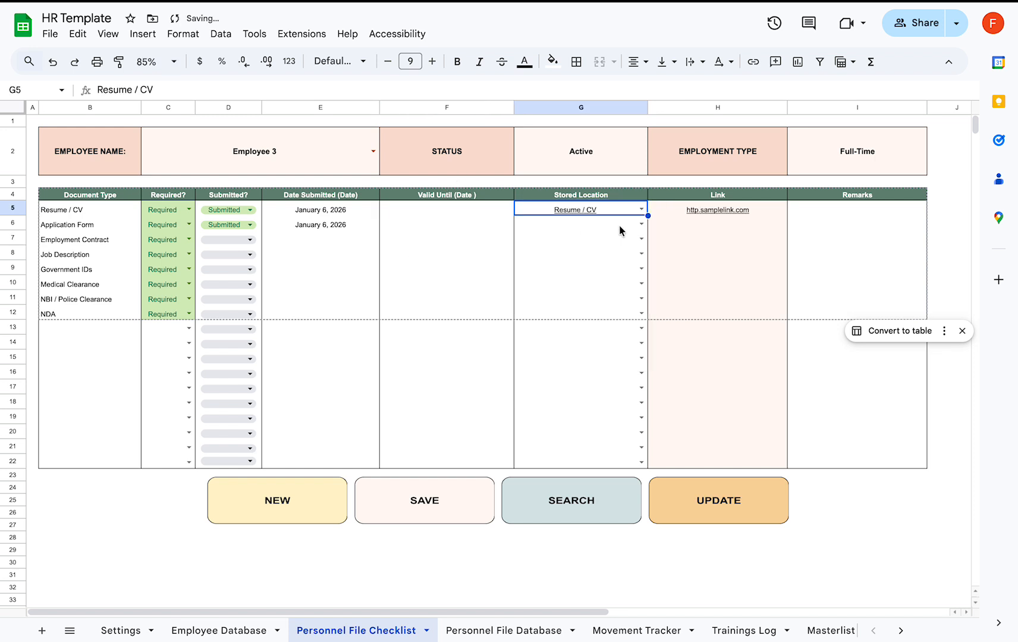
left_click(641, 226)
left_click(565, 259)
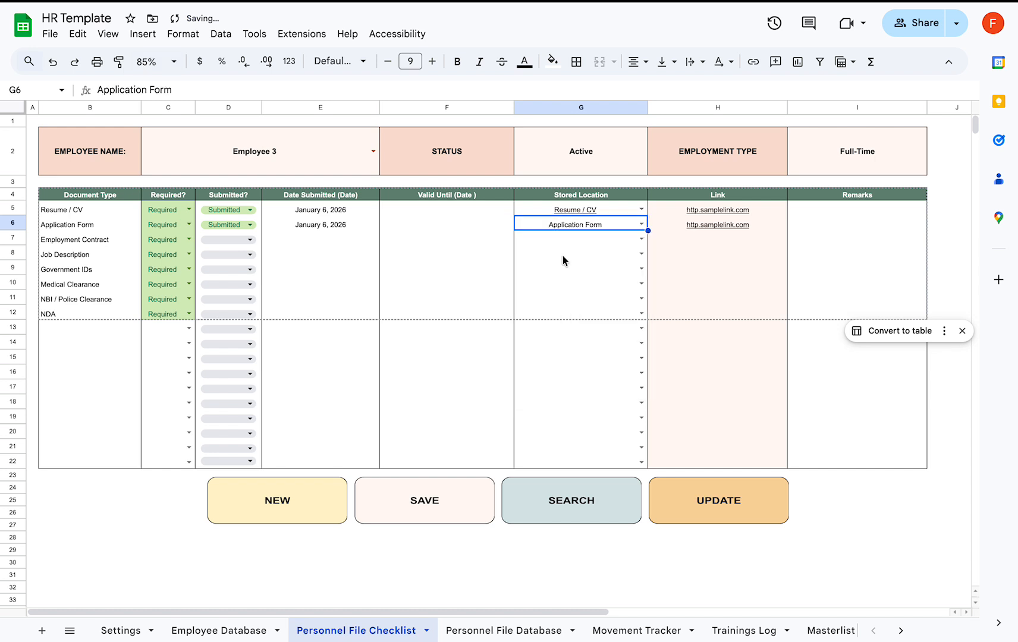
left_click(782, 209)
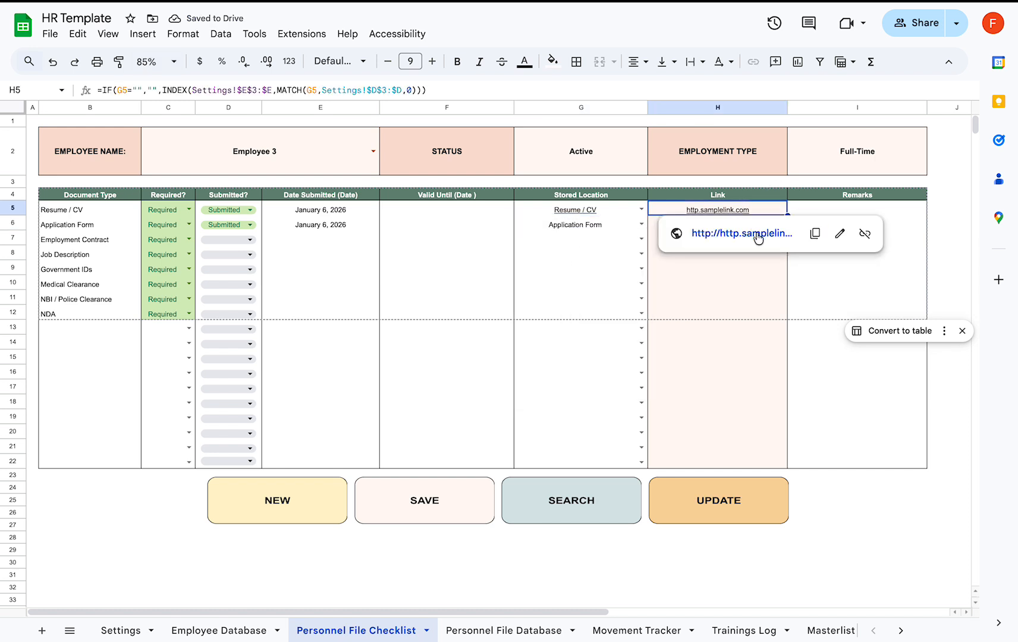
left_click(828, 211)
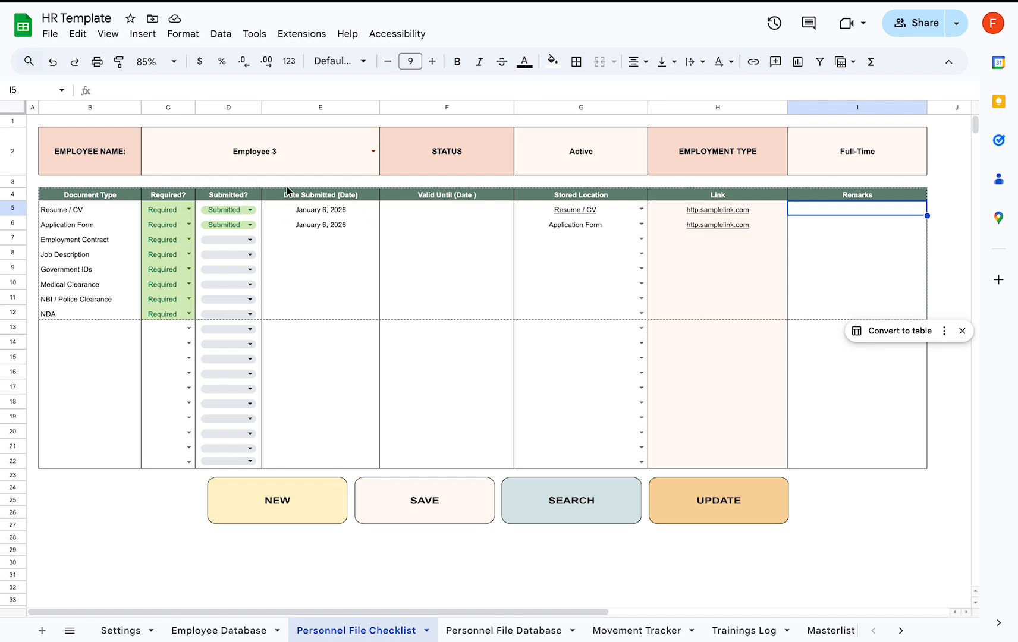
- Set the submission status of the remaining documents, Employment Contract through NDA, to Pending
left_click(278, 553)
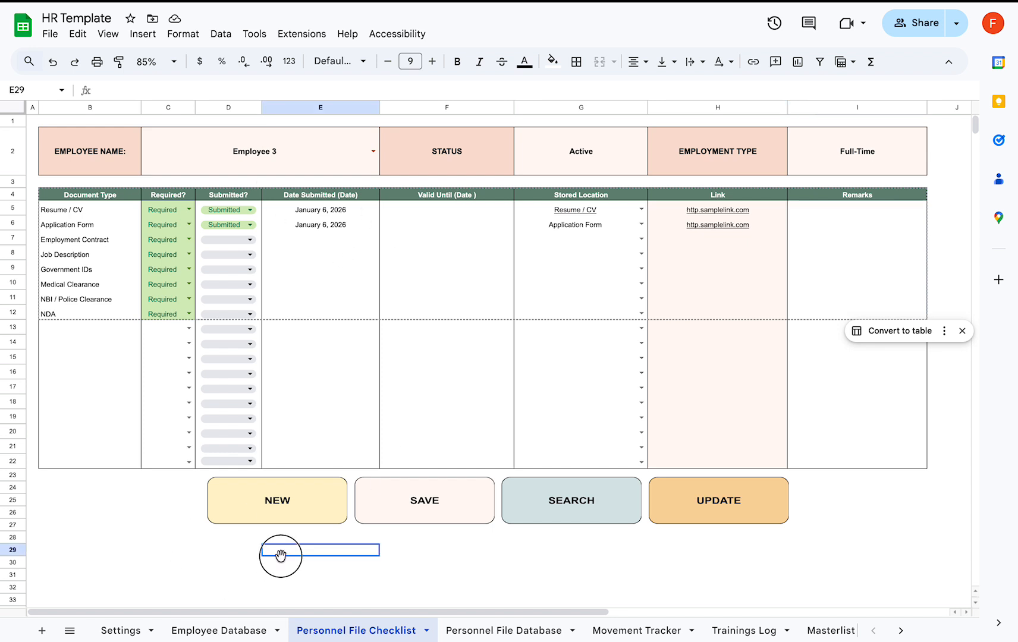
left_click(251, 240)
left_click(311, 284)
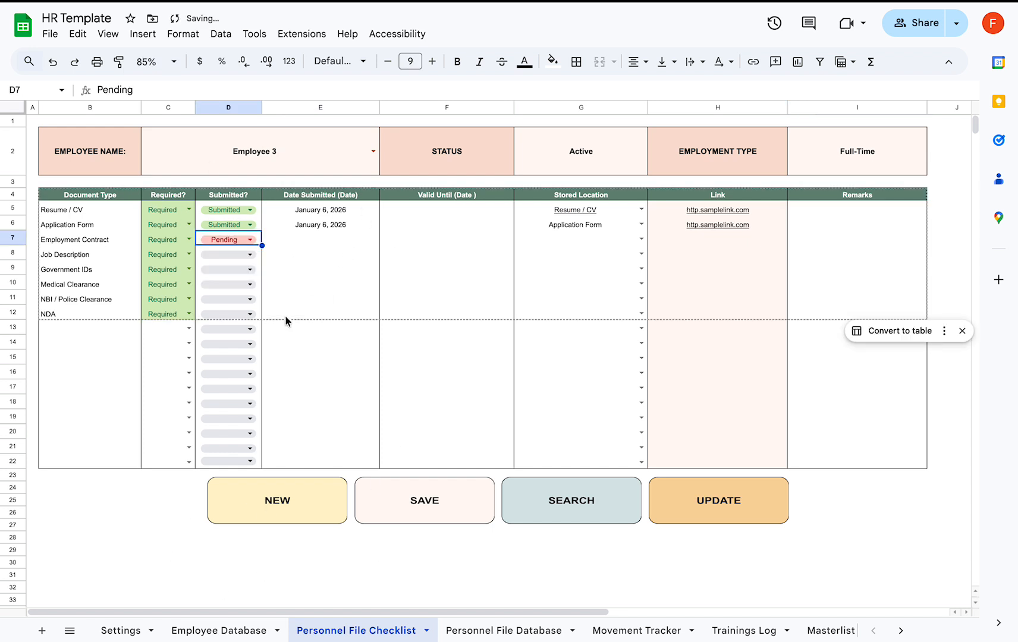
left_click(261, 318, "shift")
key("ctrl+d")
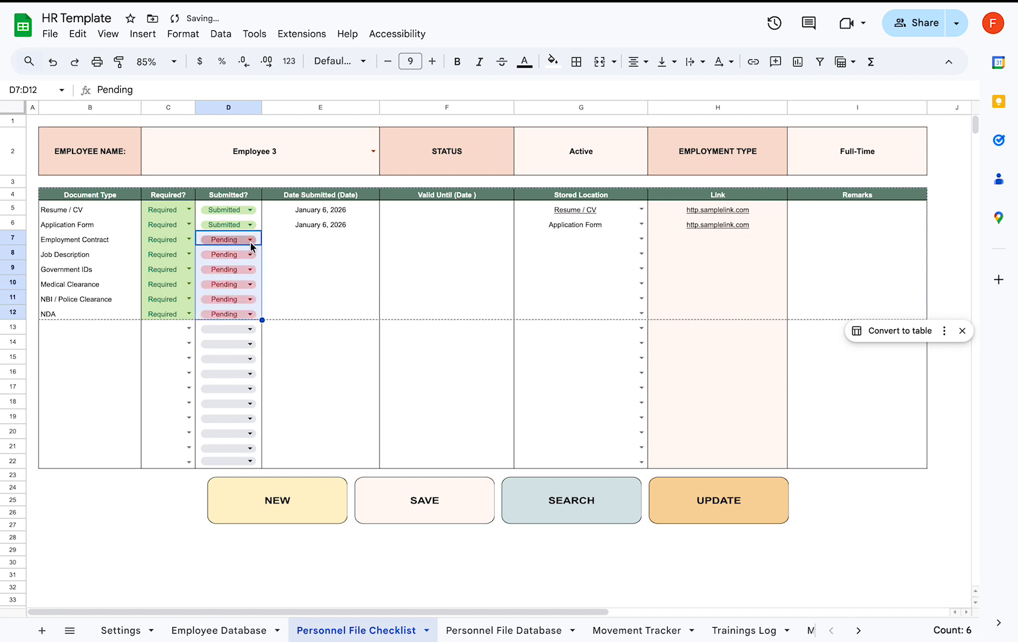
- Save Employee 3's checklist and check its new rows in the Personnel File Database sheet
left_click(182, 535)
left_click(453, 502)
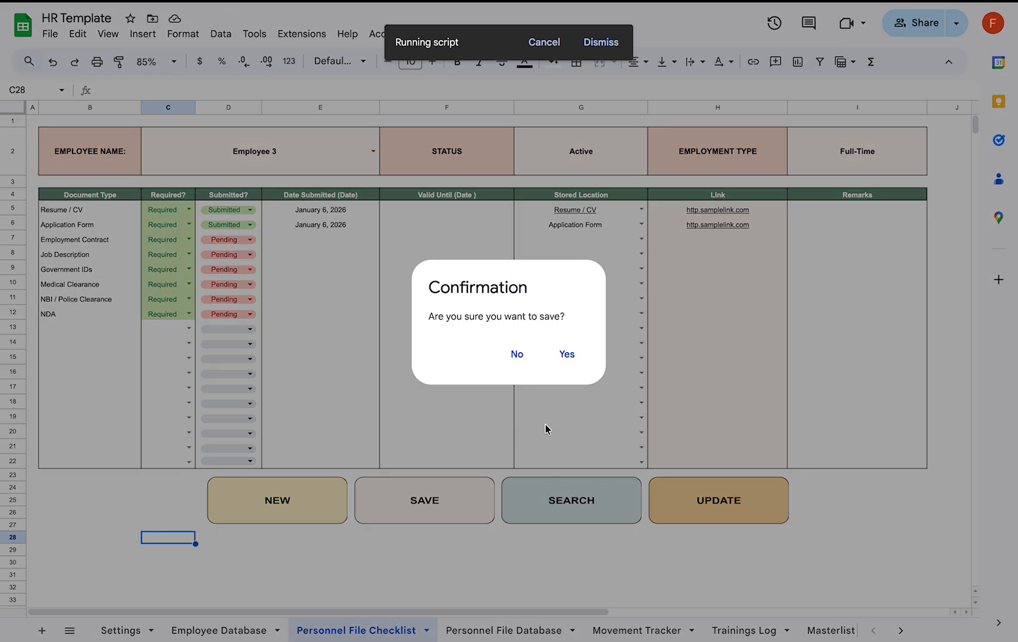
left_click(567, 355)
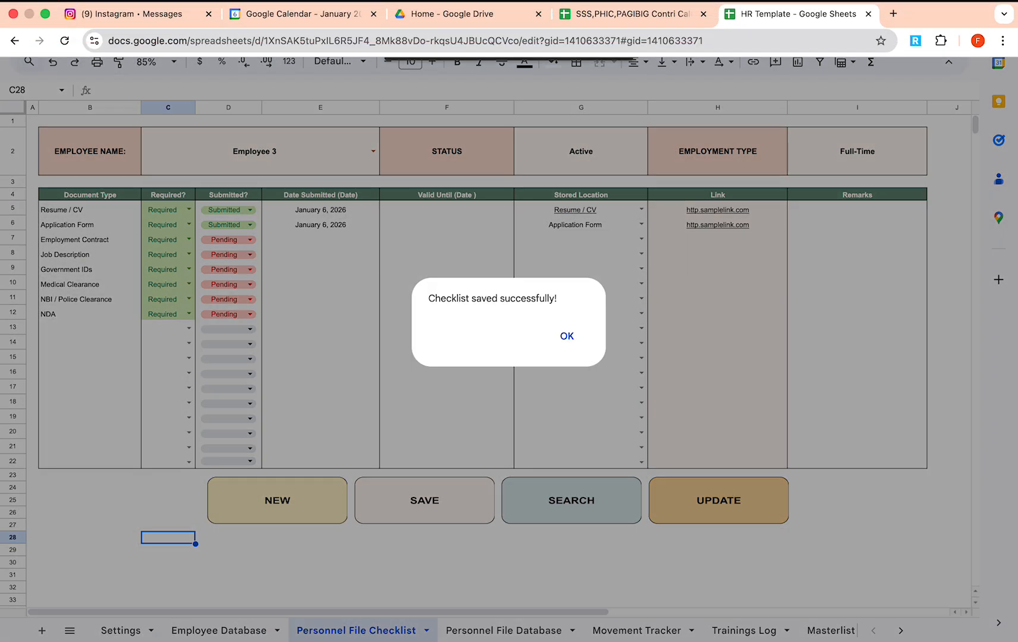
left_click(568, 334)
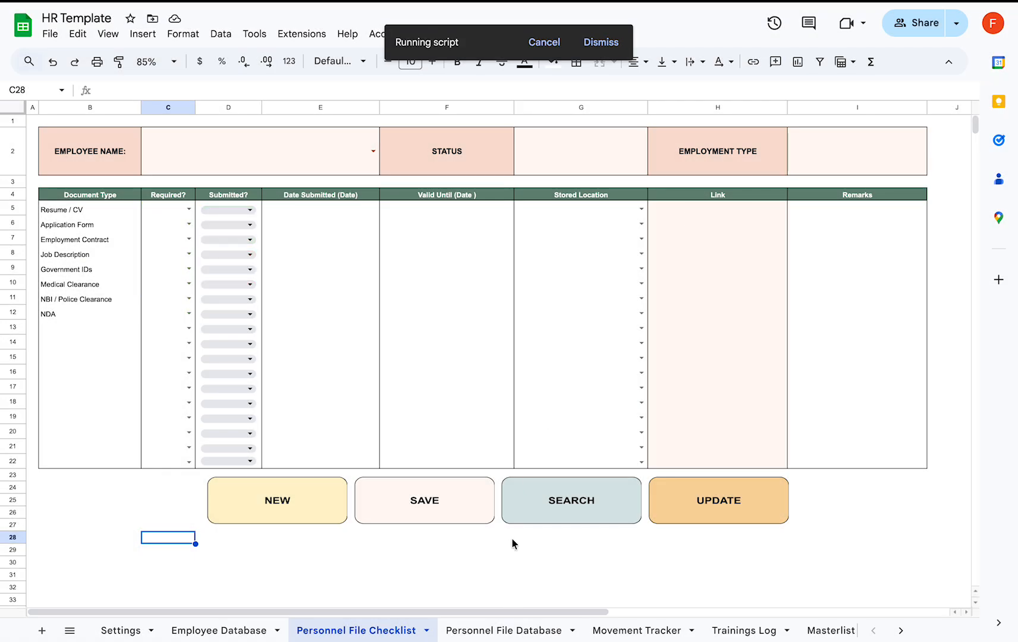
left_click(520, 629)
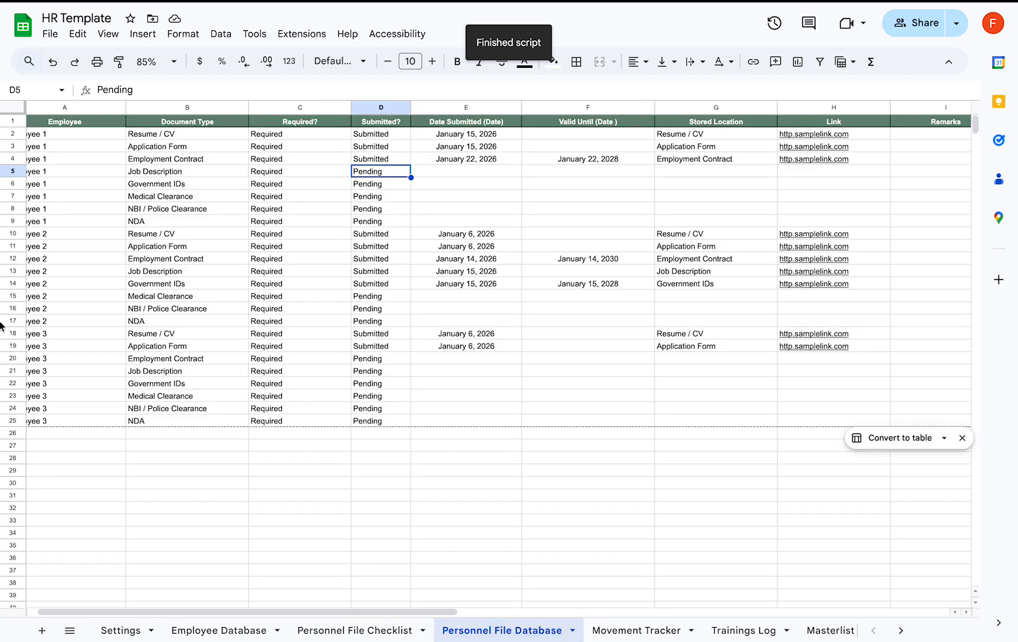
scroll(50, 364, "left", 1)
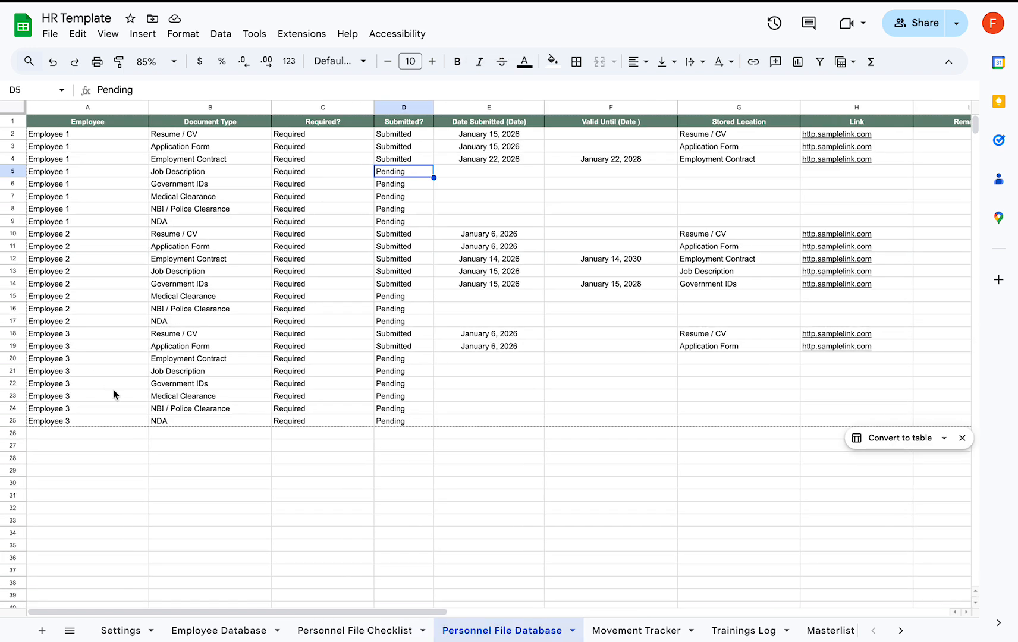
- Return to the Personnel File Checklist and load the saved record of Employee 3 with the checklist's search
left_click(334, 627)
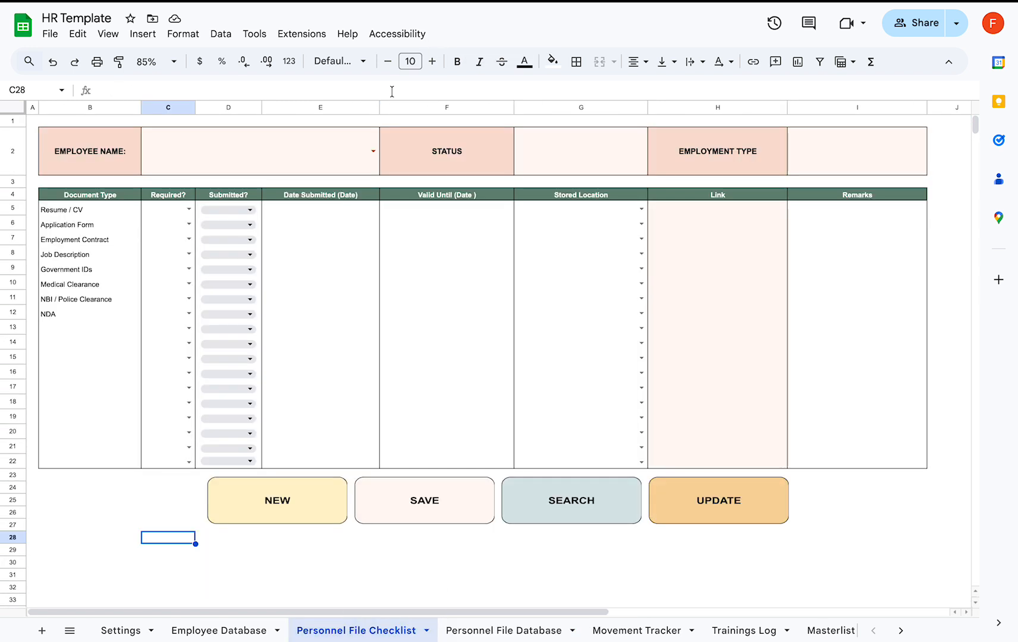
left_click(374, 152)
left_click(316, 225)
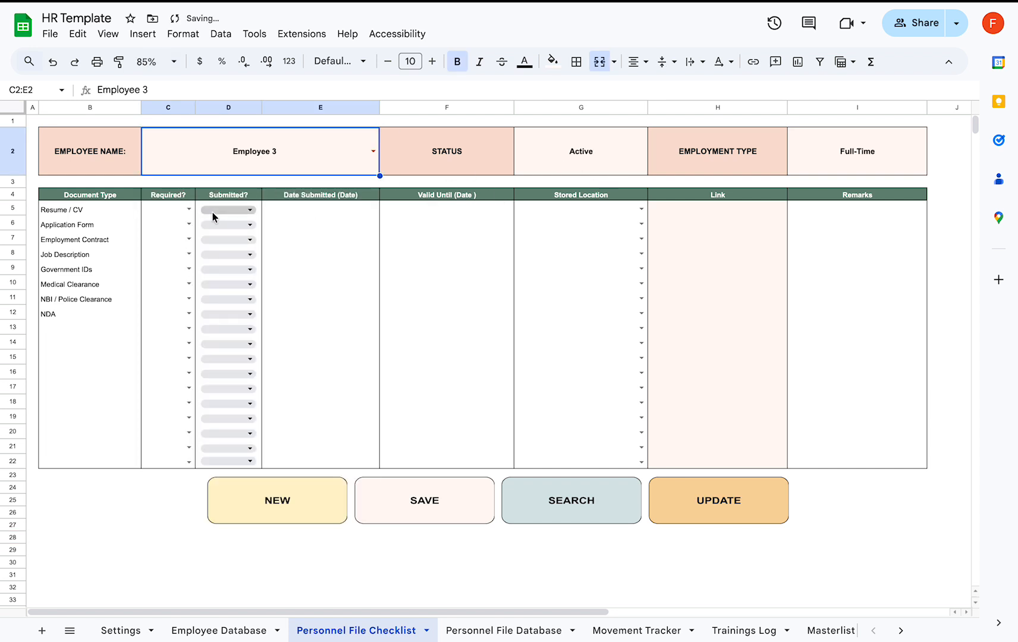
left_click(587, 501)
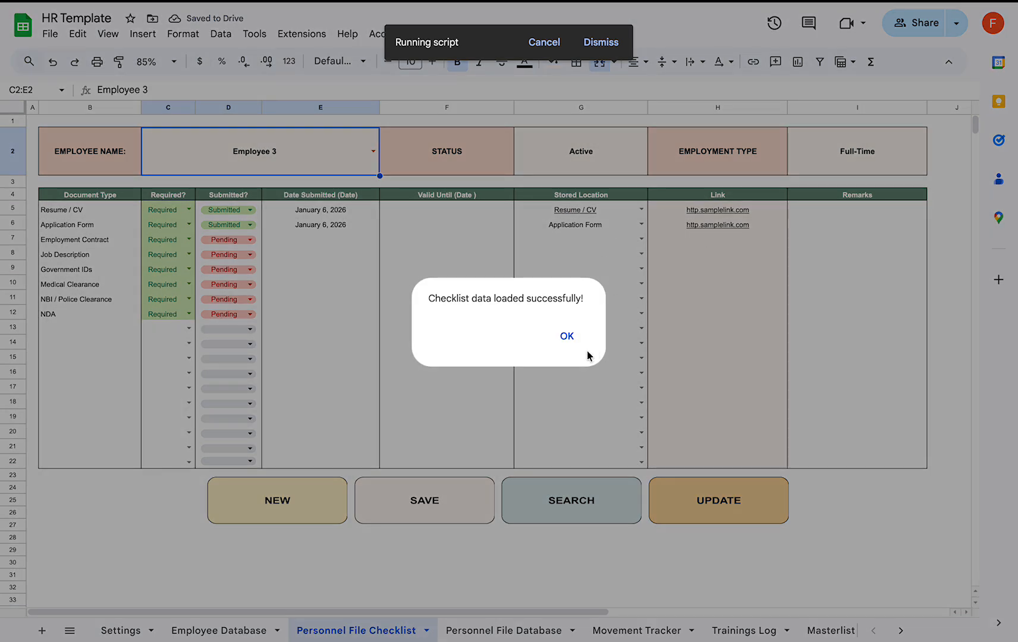
left_click(568, 337)
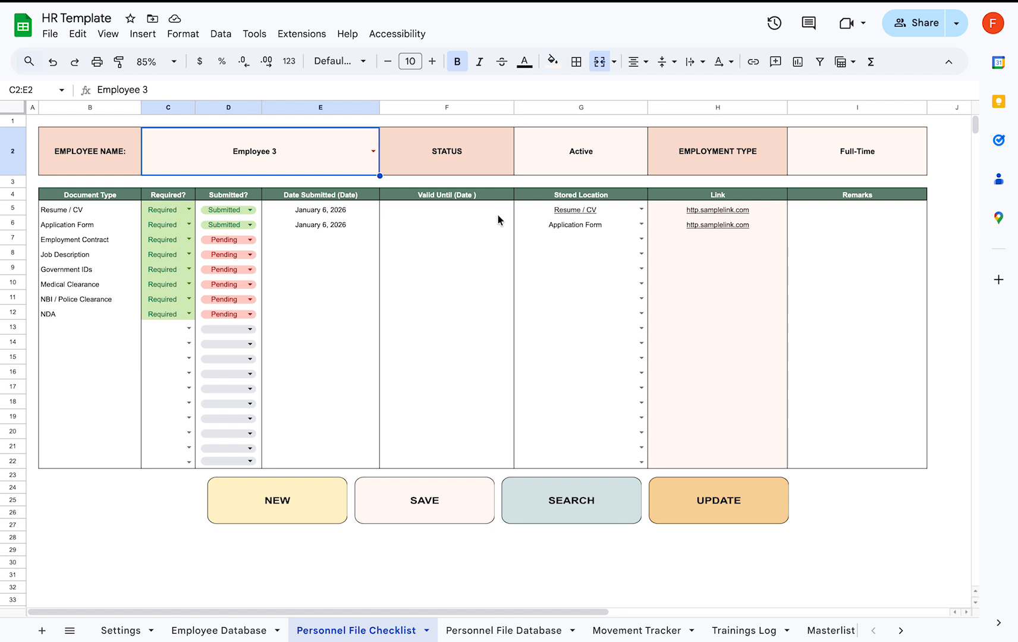
- Change the submission status of Employment Contract, Job Description and Government IDs to Submitted
left_click(256, 240)
left_click(245, 261)
left_click(249, 261)
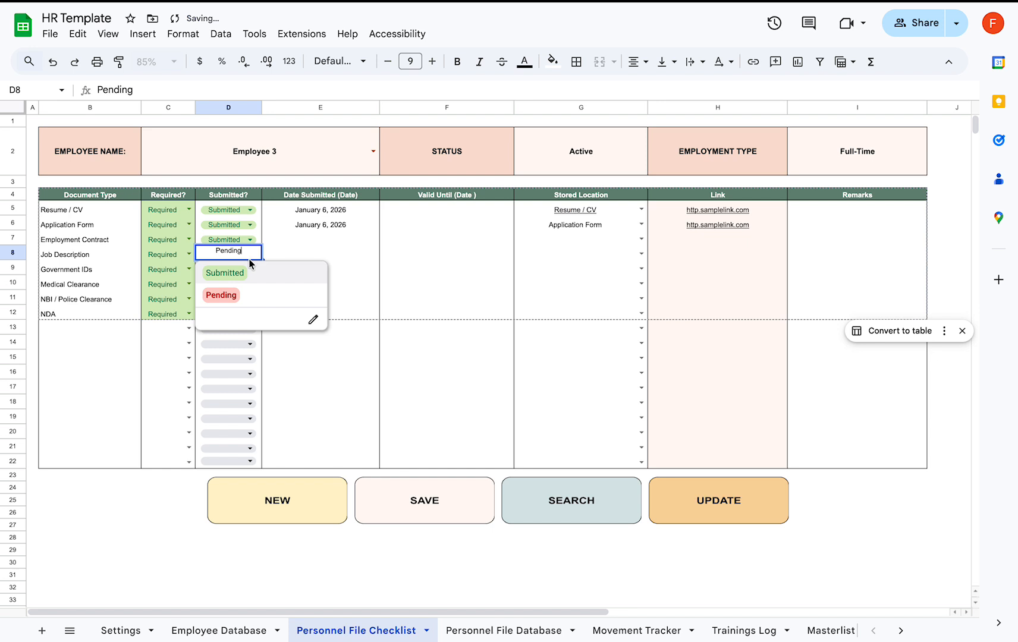
left_click(244, 272)
left_click(249, 272)
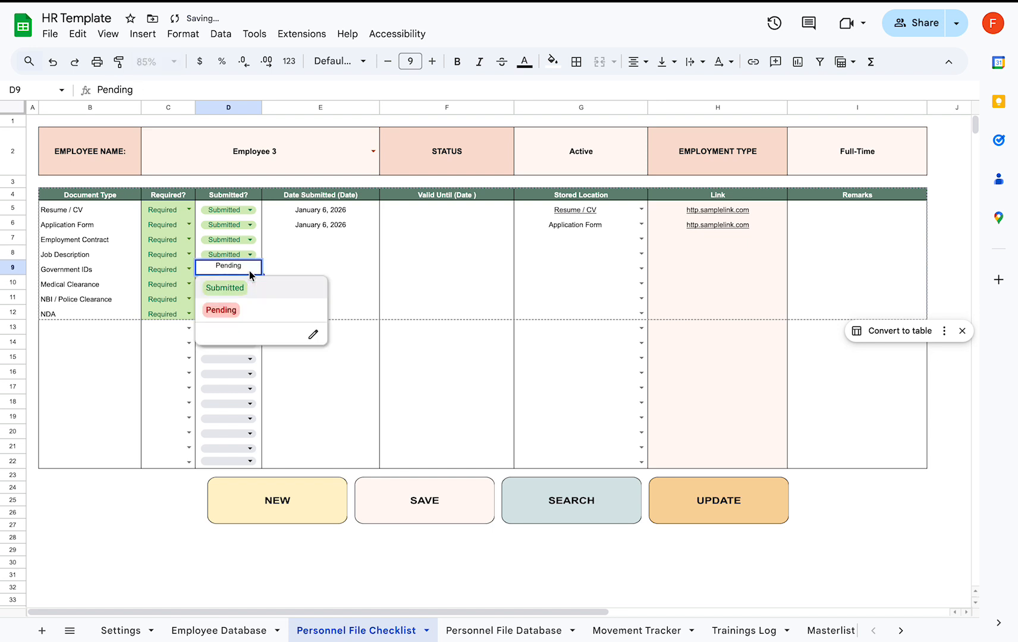
left_click(242, 287)
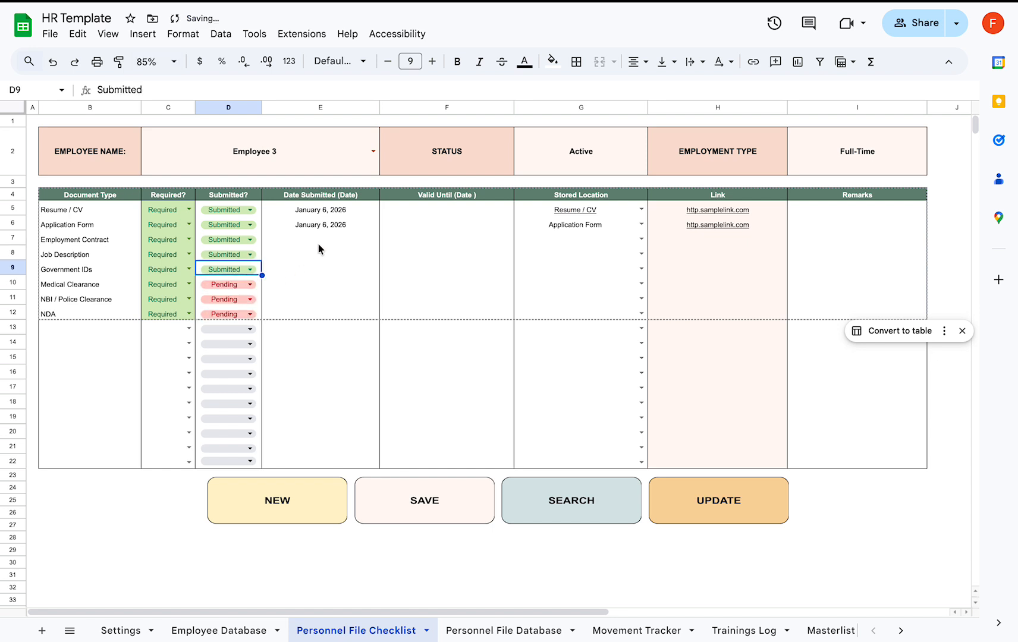
- Enter January 9, 2026 as the submission date for Employment Contract, Job Description and Government IDs
double_click(321, 240)
left_click(360, 322)
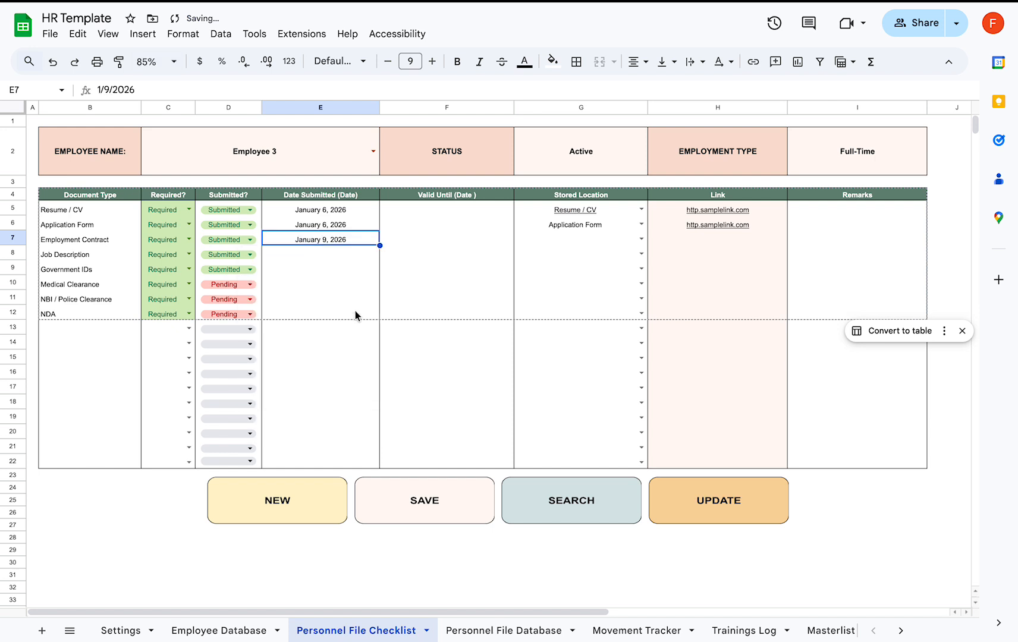
left_click(332, 269, "shift")
key("ctrl+d")
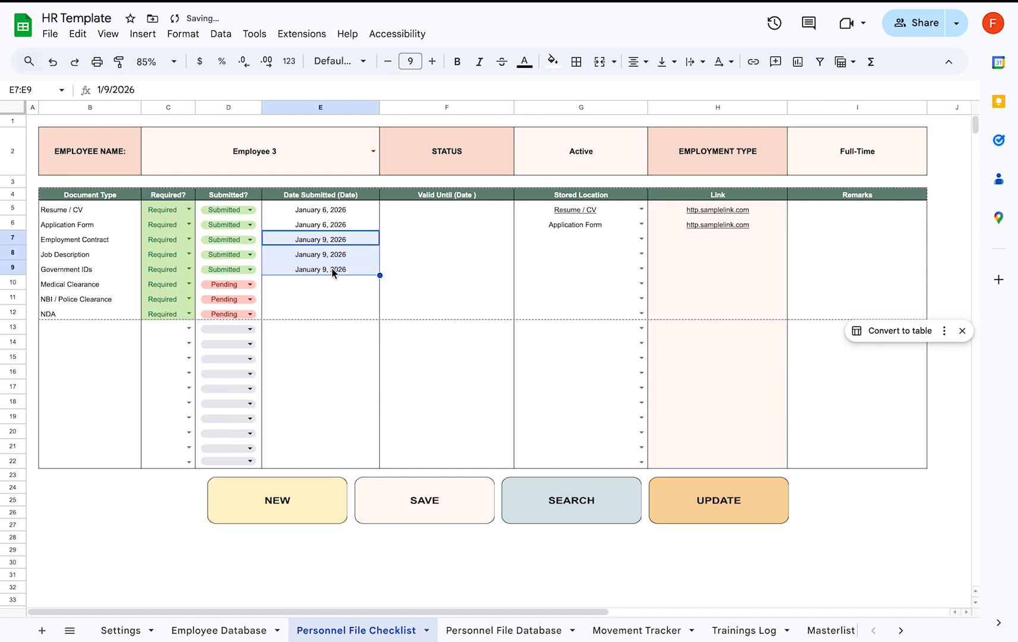
- Set the Valid Until date of Employment Contract to January 9, 2027
left_click(508, 241)
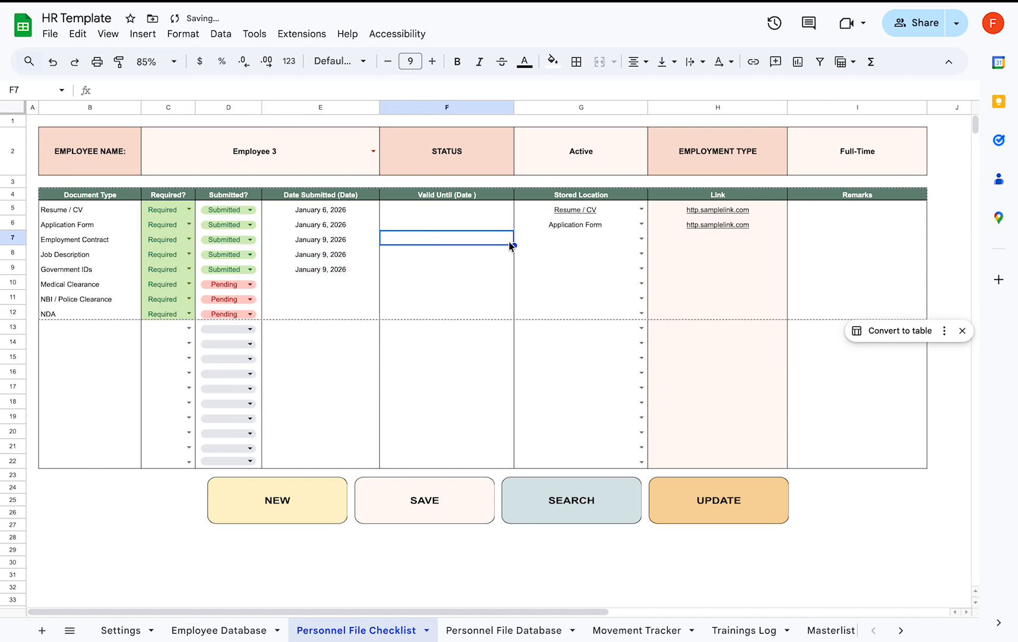
double_click(453, 237)
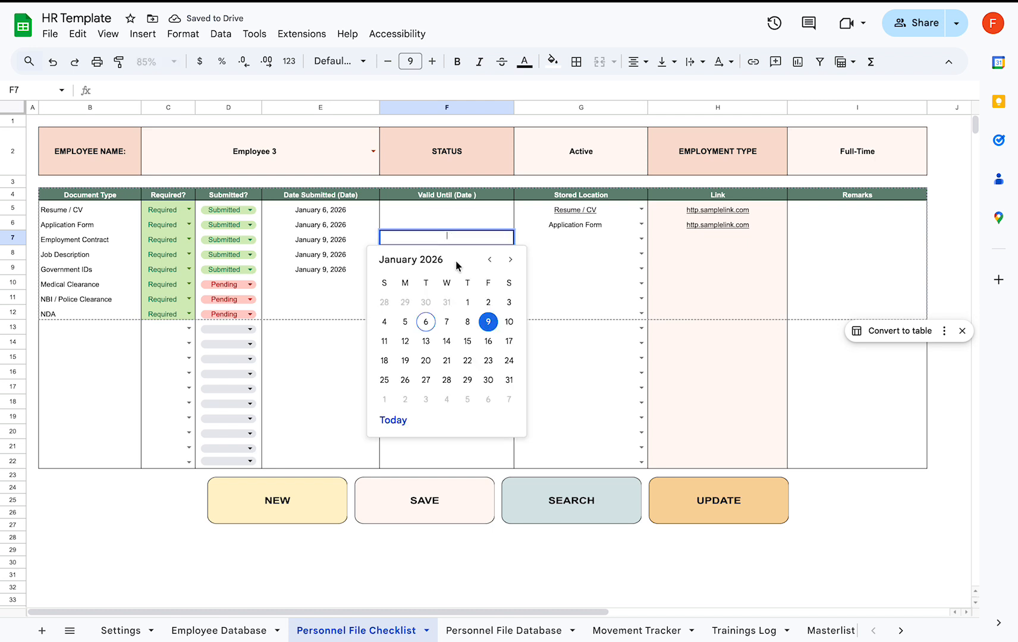
left_click(354, 241)
key("ctrl+c")
left_click(404, 241)
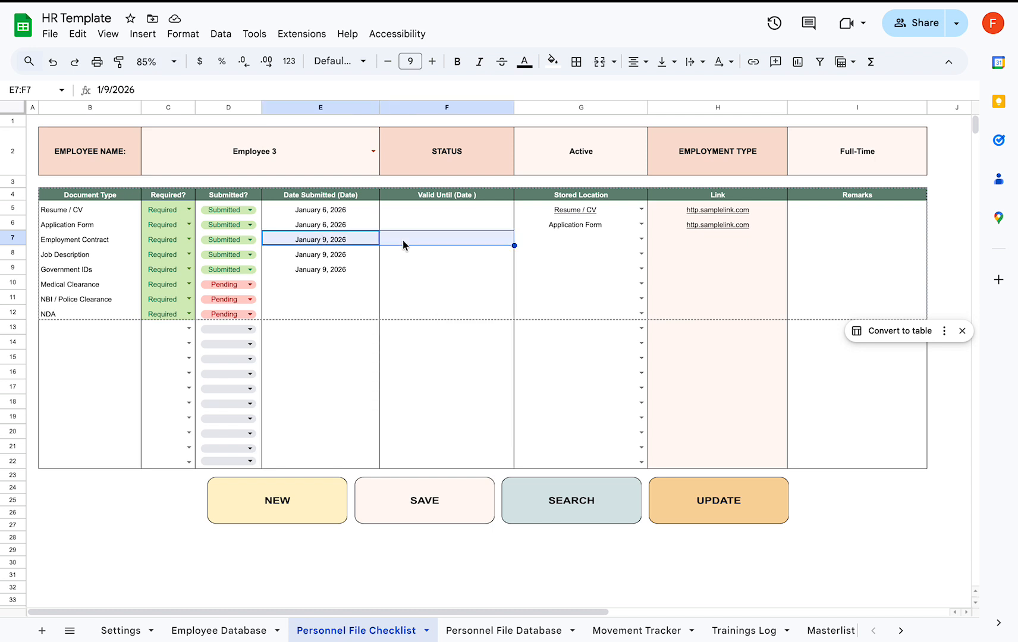
key("ctrl+v")
double_click(474, 239)
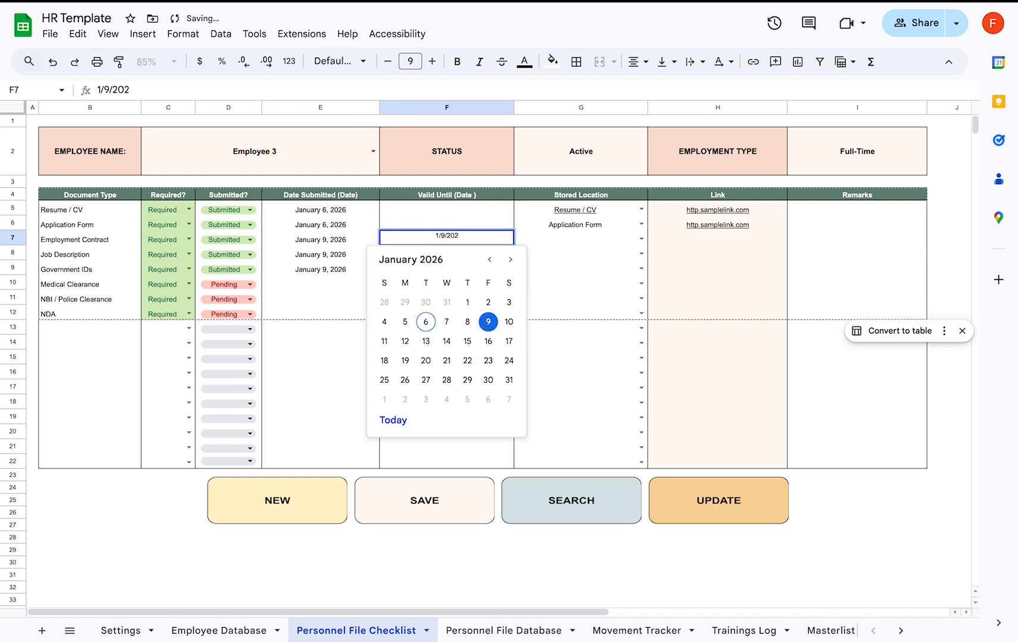
type("7")
key("Return")
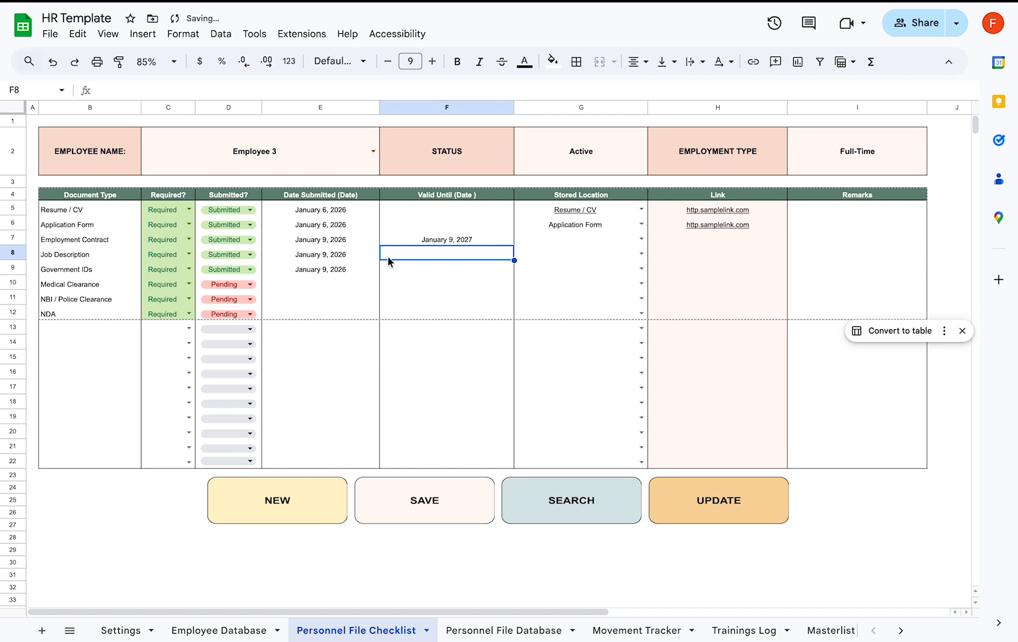
- Fill in January 9, 2027 as the Valid Until date for Government IDs
left_click(353, 274)
left_click(440, 276)
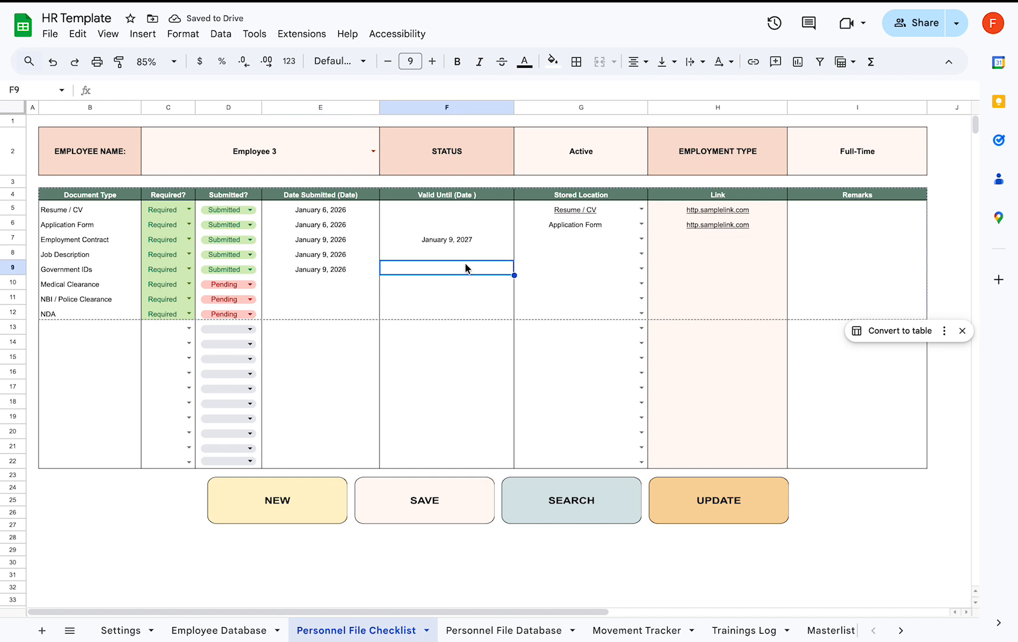
double_click(465, 269)
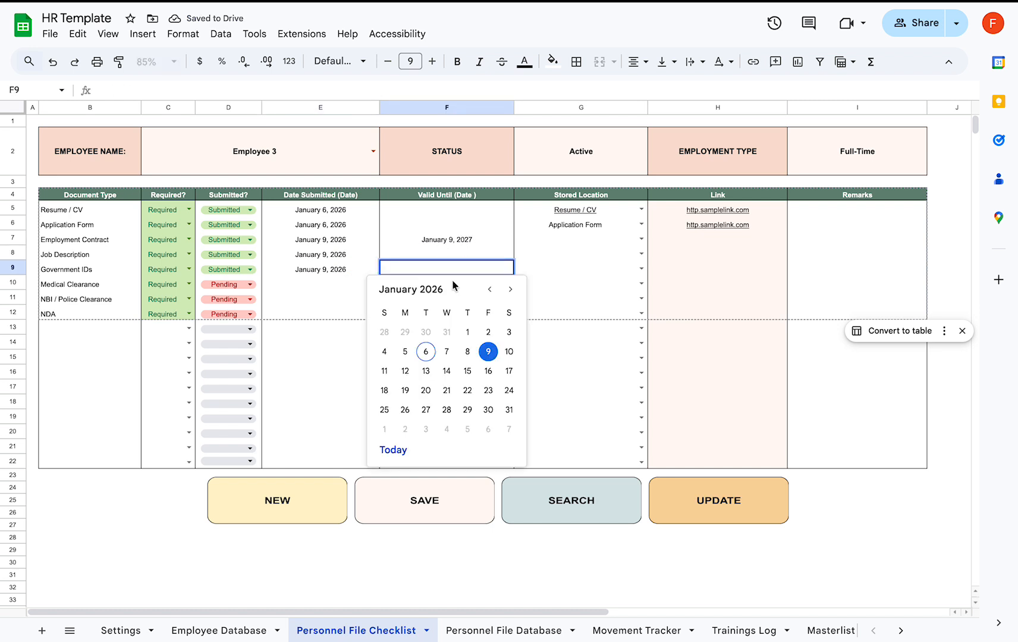
left_click(333, 273)
double_click(416, 272)
left_click(336, 259)
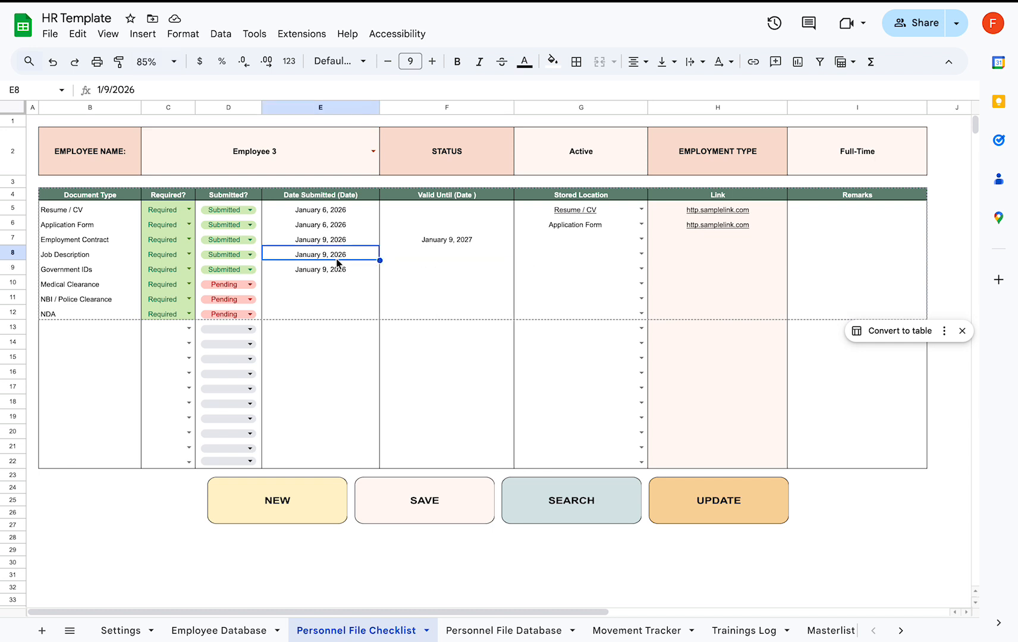
left_click_drag(336, 271, 392, 274)
key("ctrl+r")
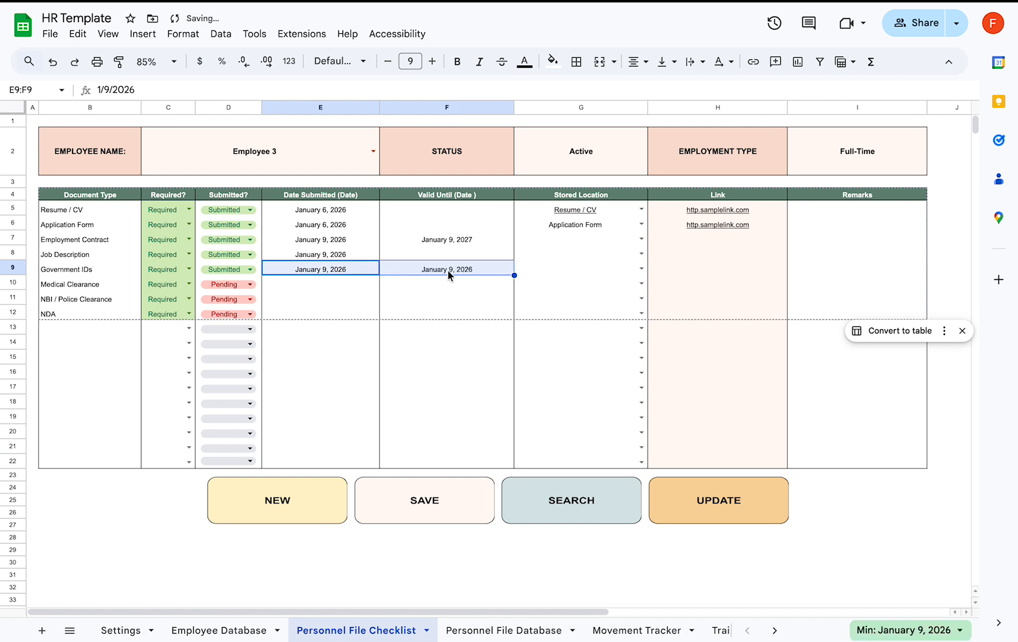
double_click(448, 271)
key("BackSpace")
type("7")
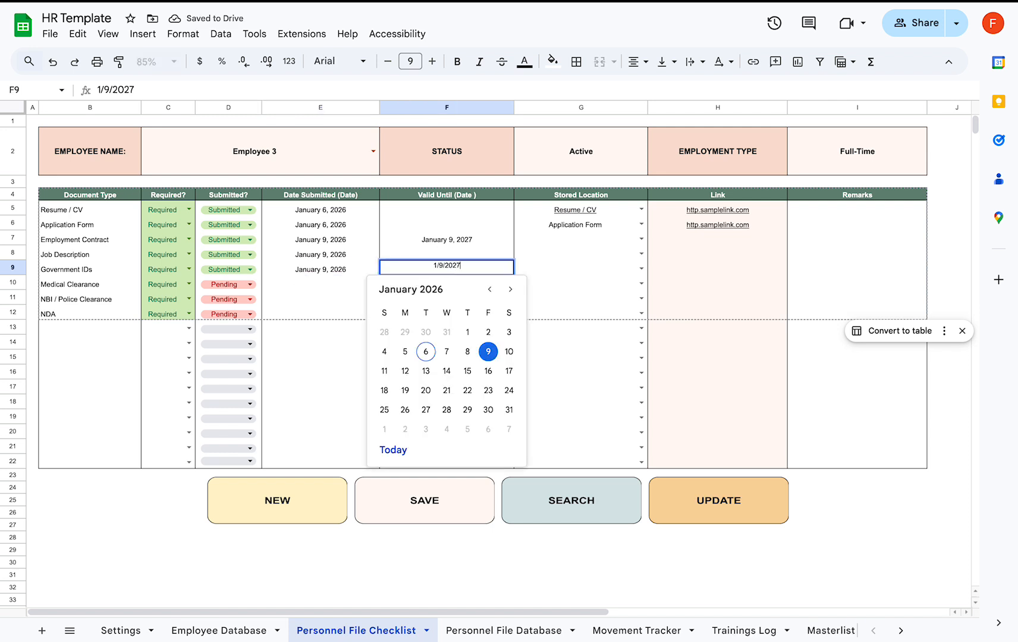
key("Return")
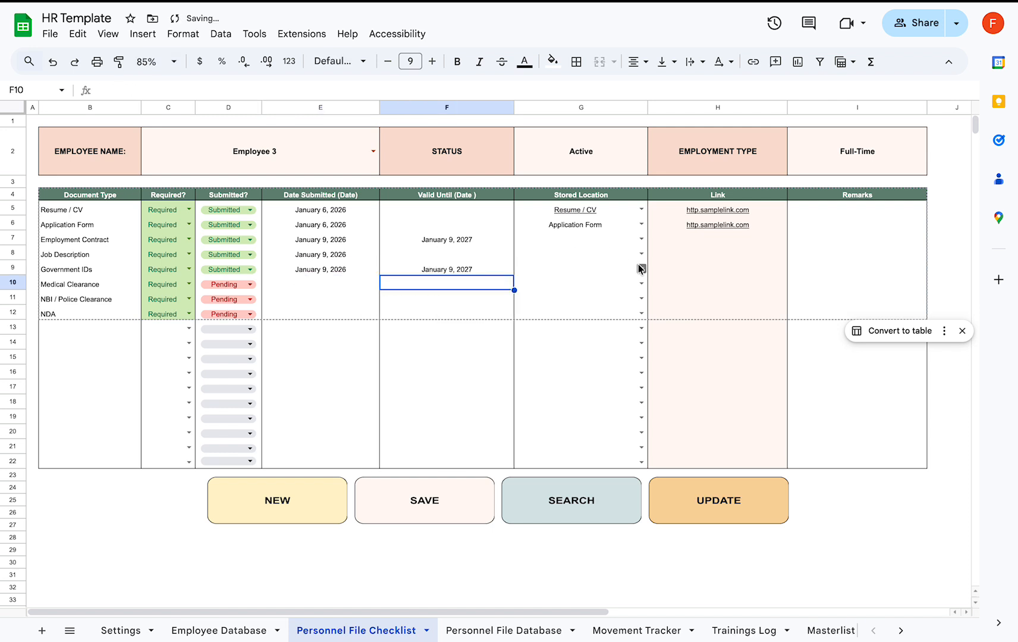
- Set the stored locations of Employment Contract, Job Description and Government IDs to the options matching their document names
left_click(639, 240)
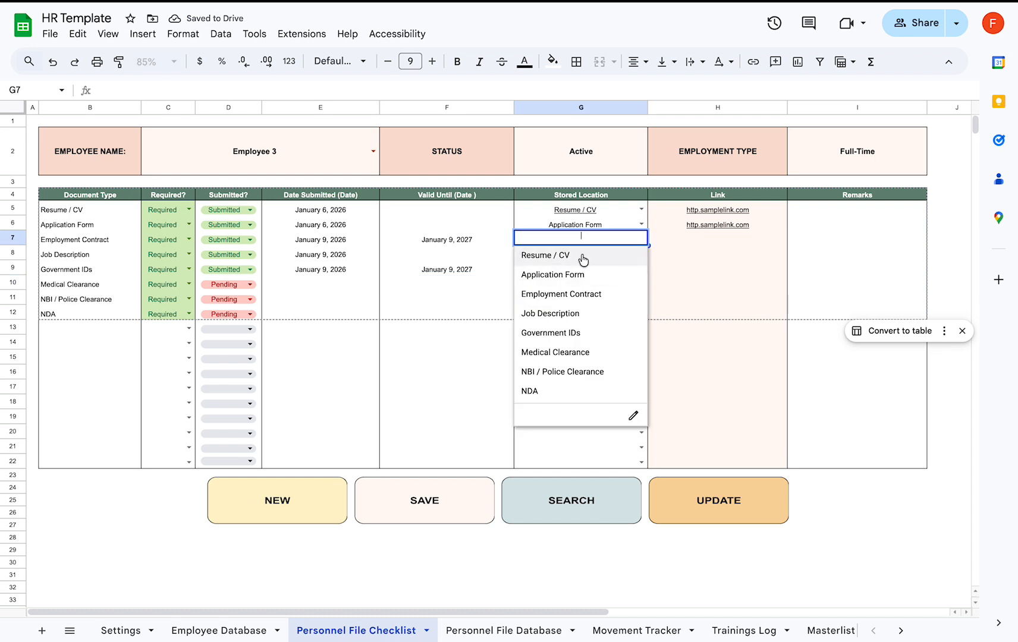
left_click(570, 294)
left_click(640, 255)
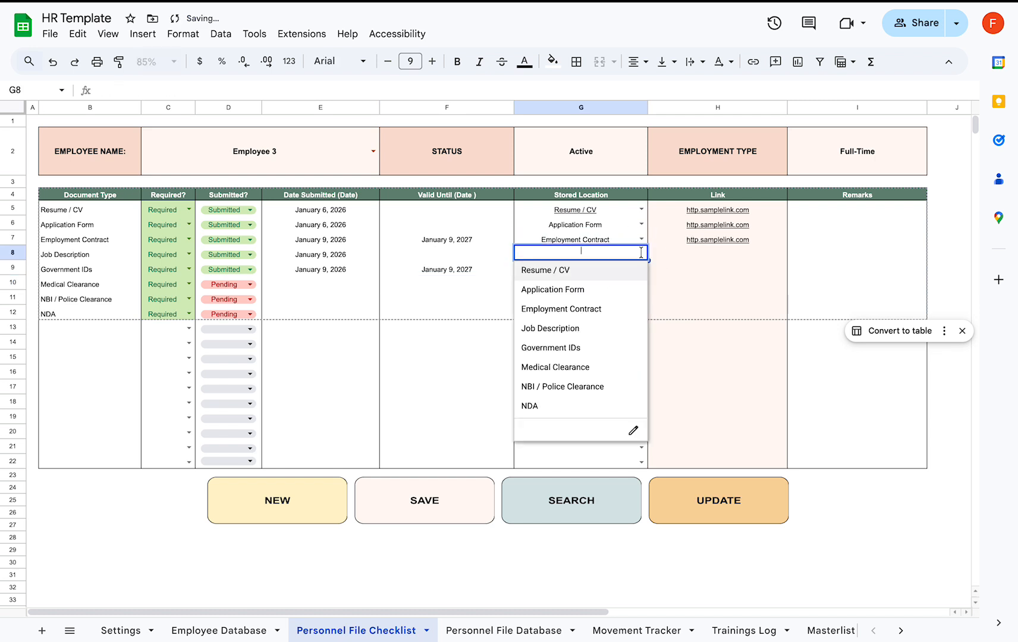
left_click(569, 328)
left_click(640, 267)
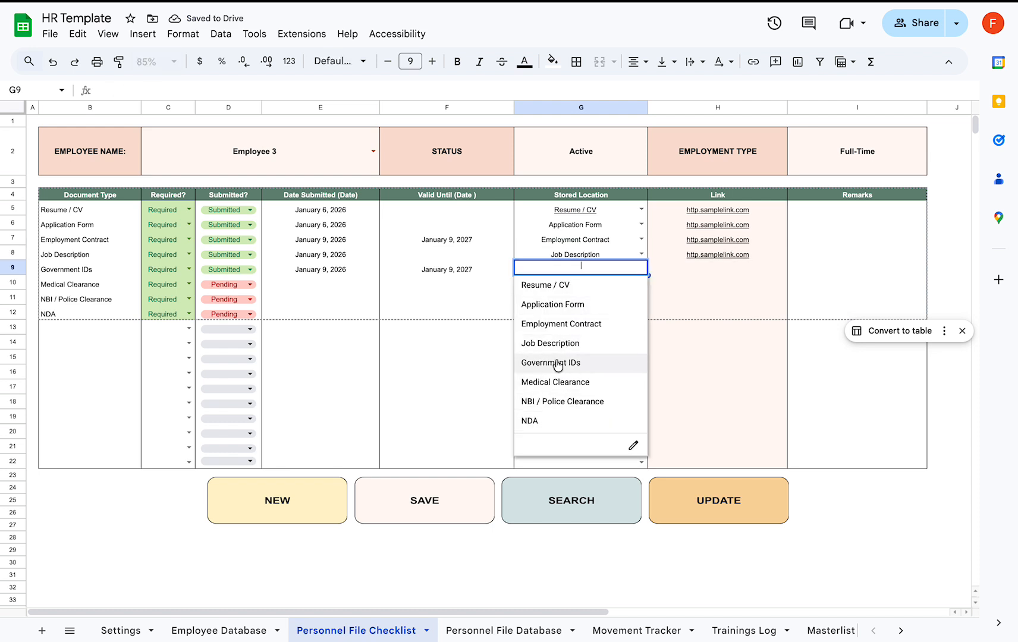
left_click(604, 193)
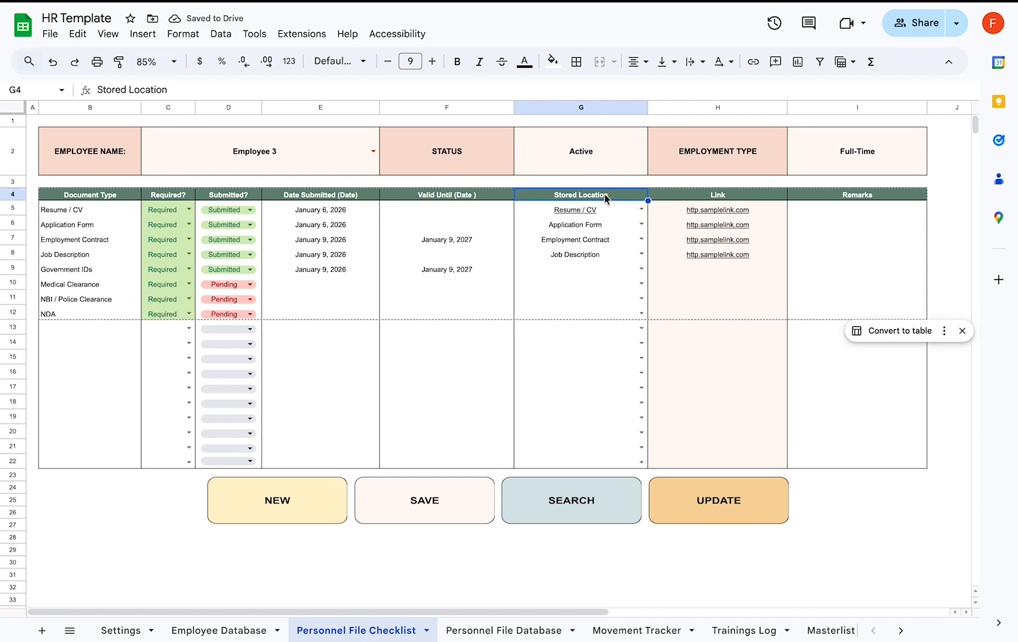
left_click(640, 269)
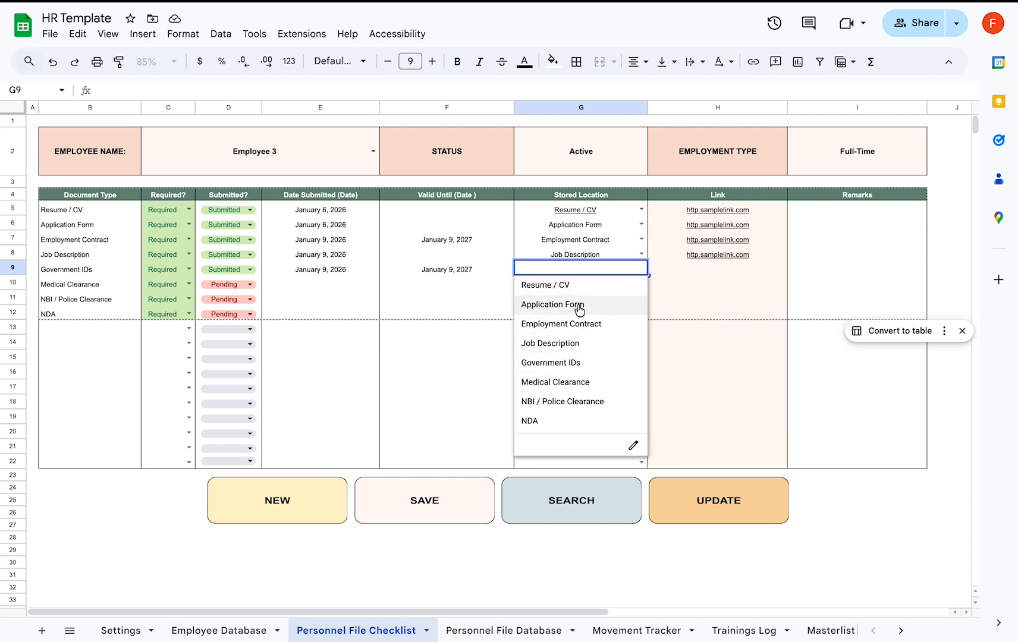
left_click(432, 268)
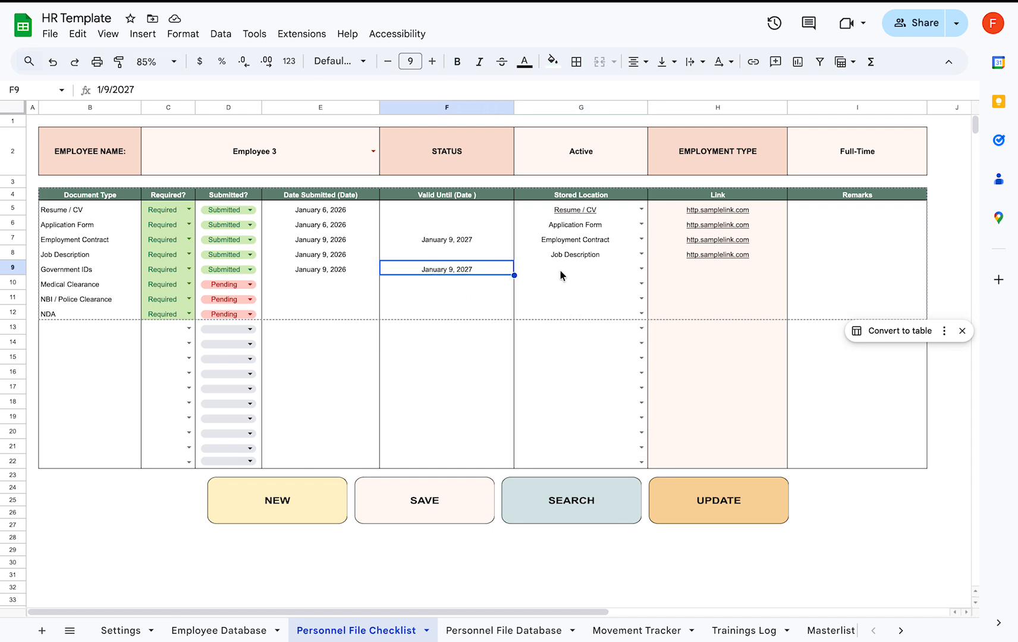
left_click(641, 272)
left_click(601, 366)
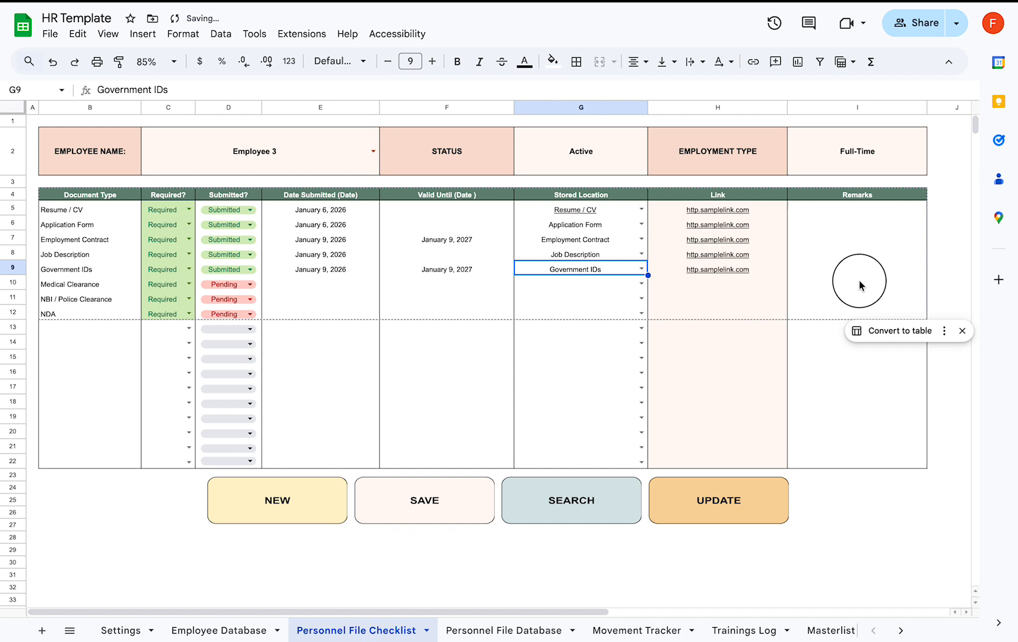
left_click(859, 284)
left_click(848, 267)
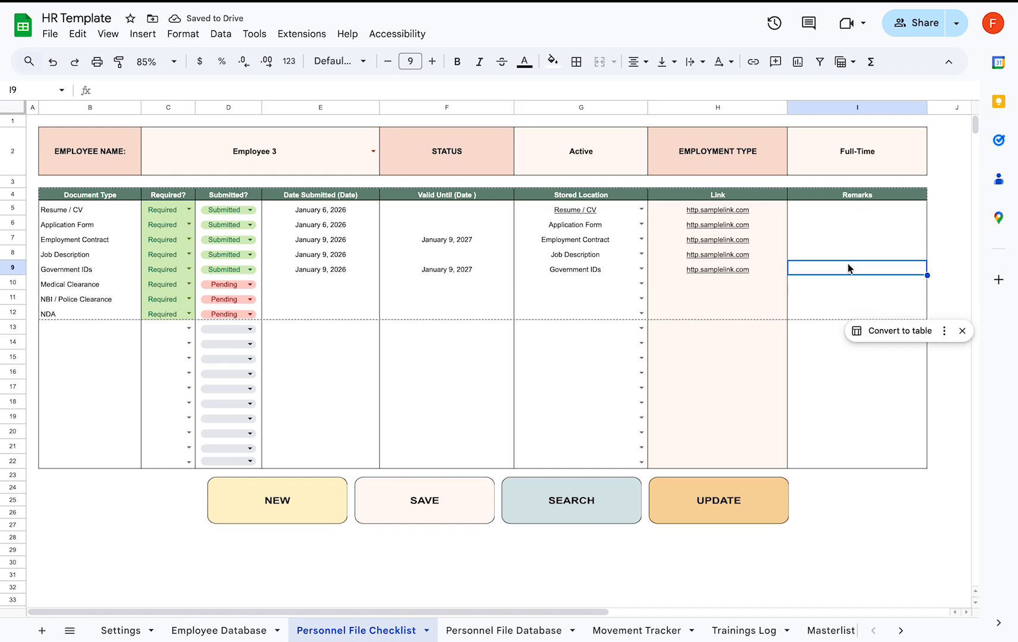
double_click(846, 266)
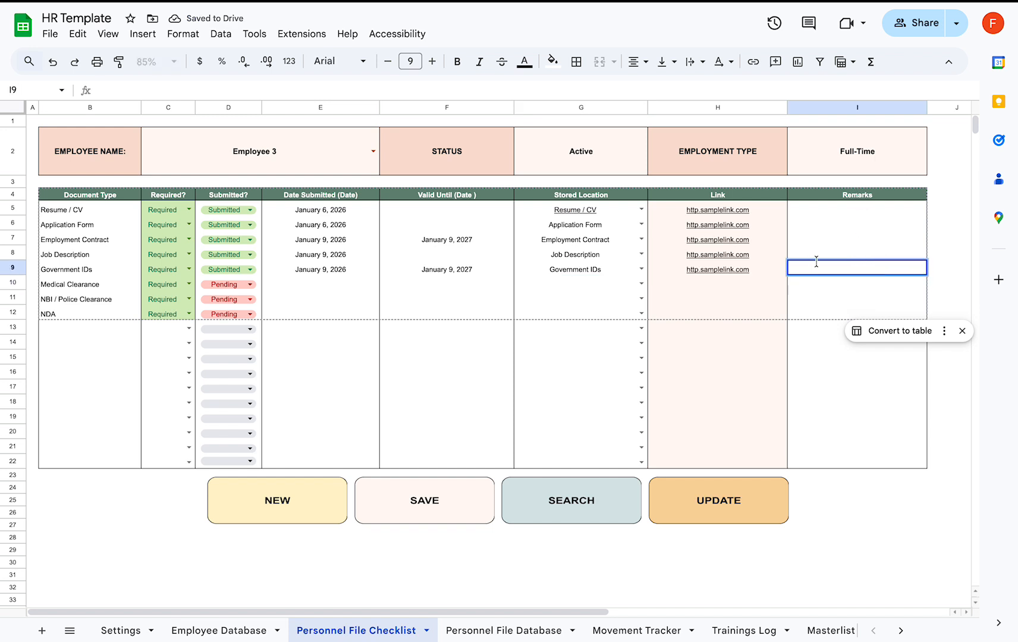
left_click(839, 240)
left_click(866, 210)
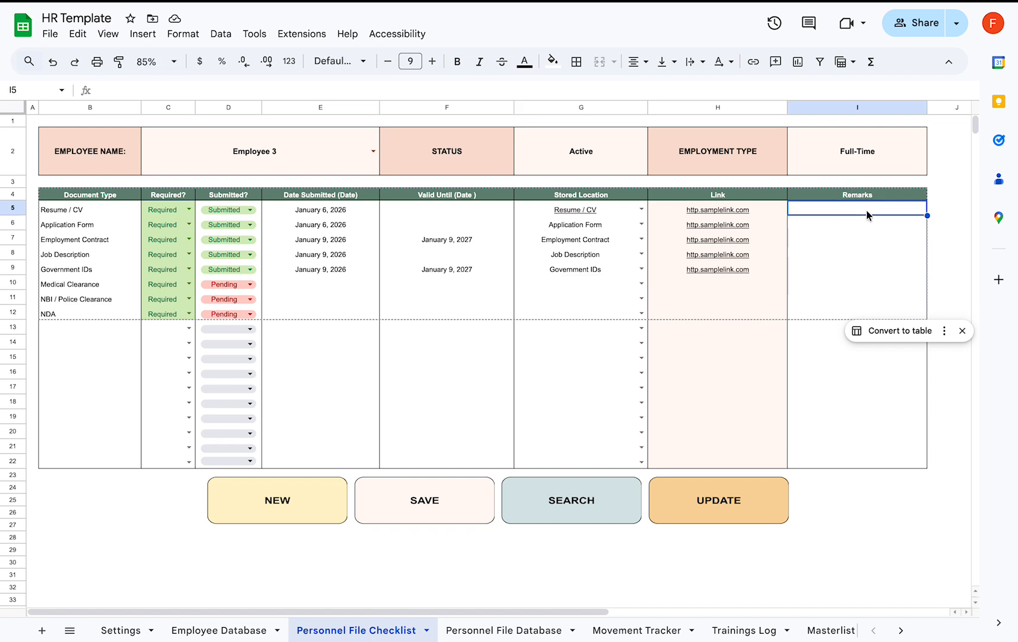
- Update Employee 3's saved checklist record and confirm replacing the matching entries
left_click(571, 573)
left_click(749, 505)
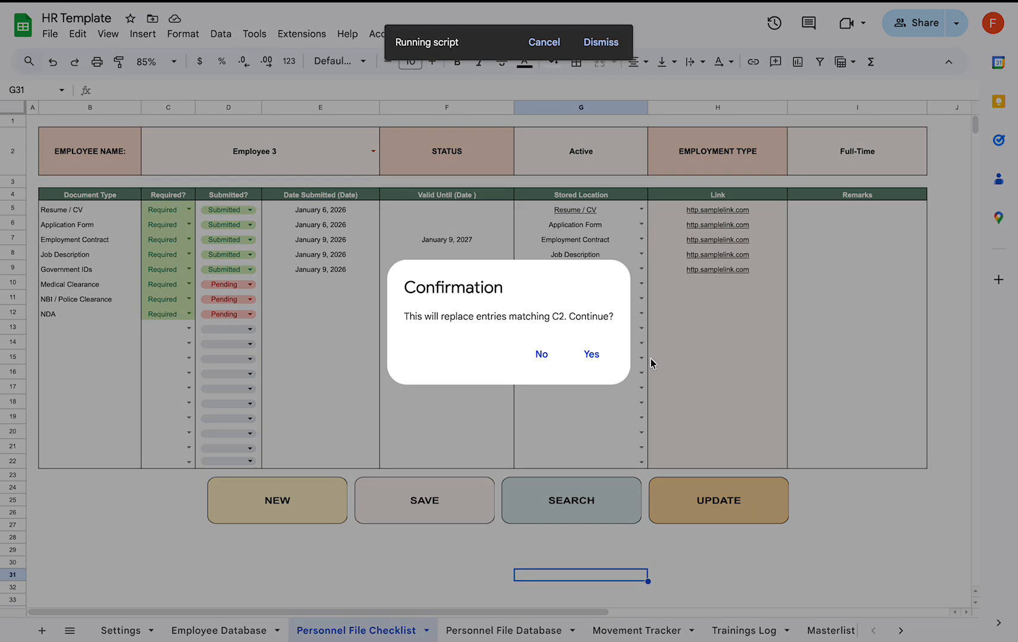
left_click(592, 348)
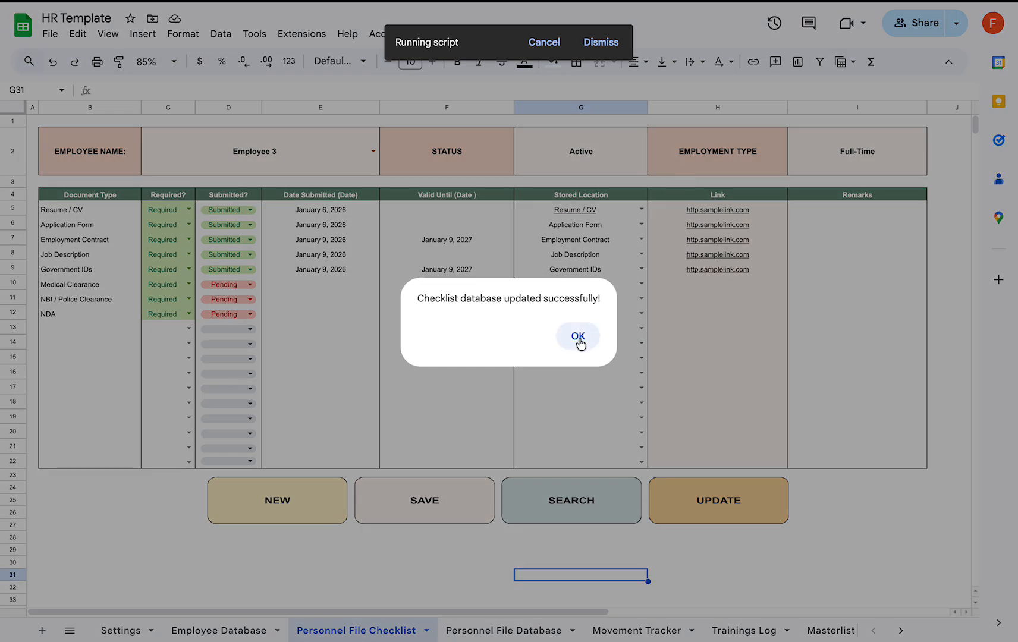
left_click(579, 337)
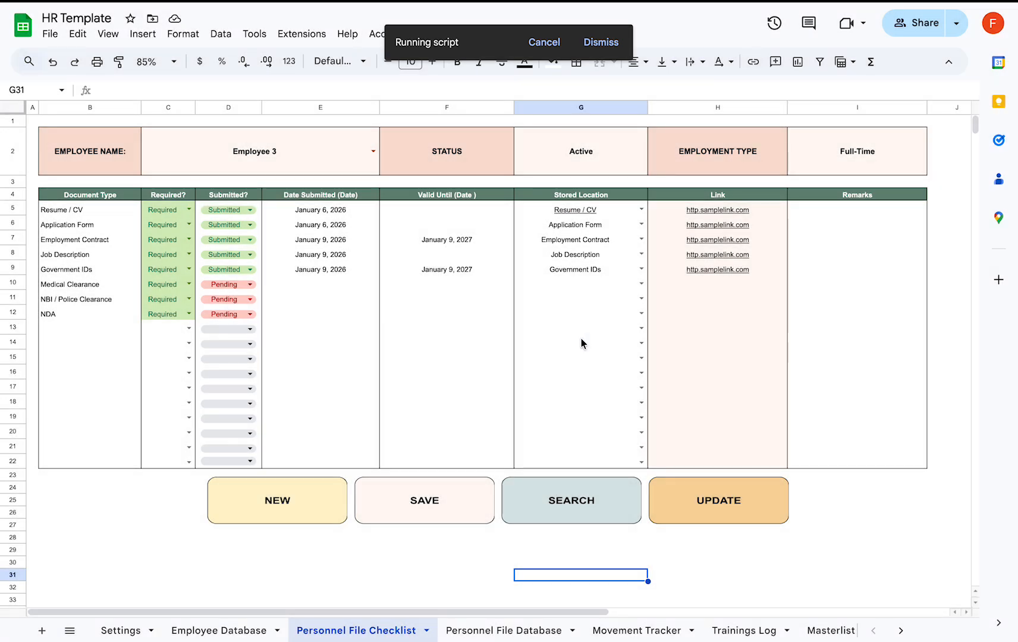
- Check the submission dates, stored locations and links in Employee 3's rows of the Personnel File Database sheet
left_click(503, 630)
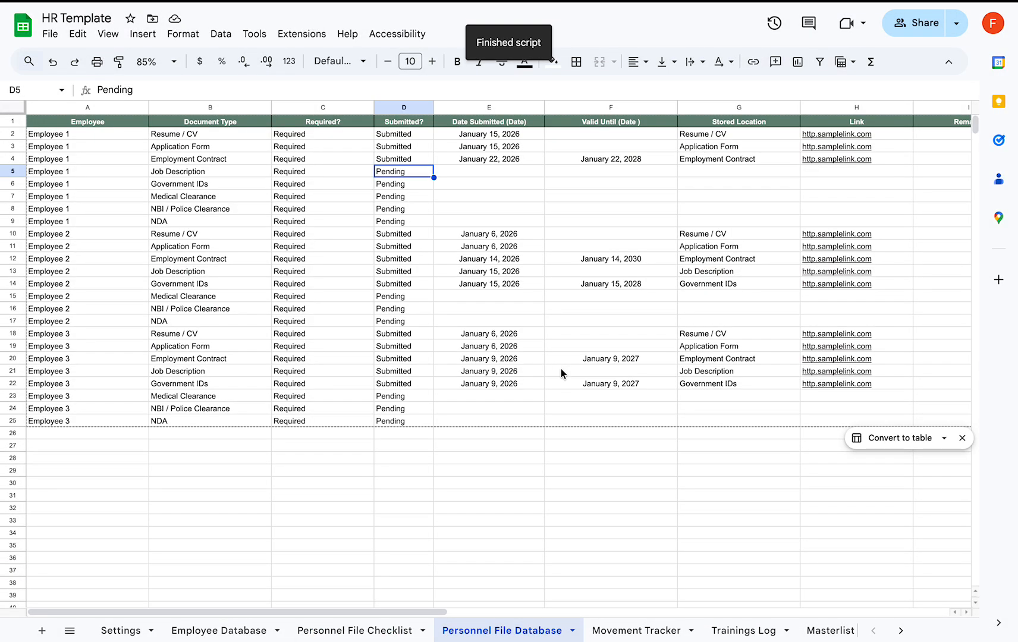
left_click(499, 370)
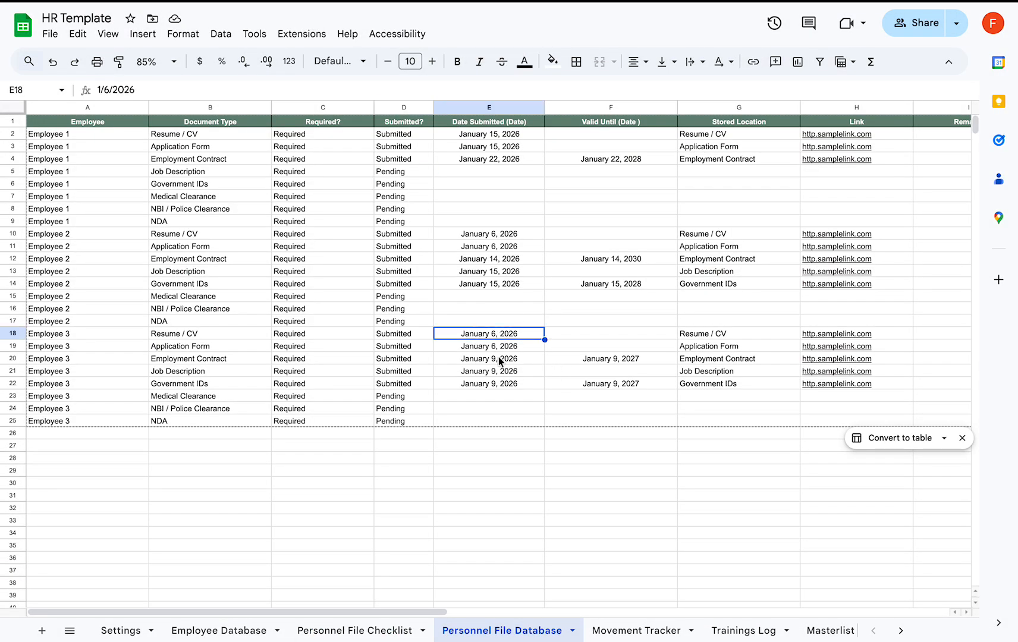
left_click(773, 334)
left_click(773, 373)
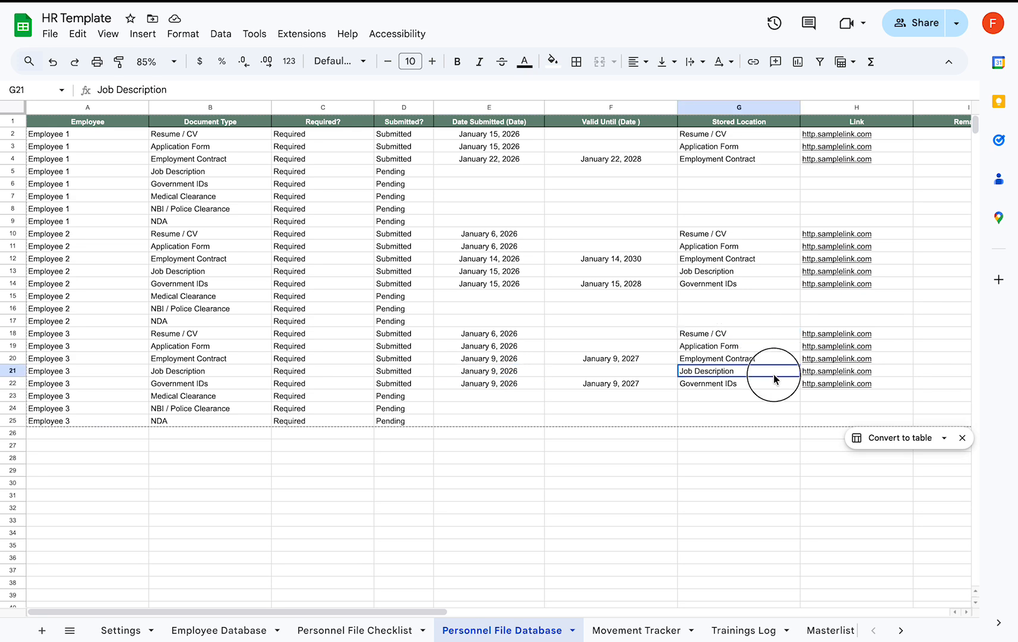
left_click(871, 337)
left_click(733, 497)
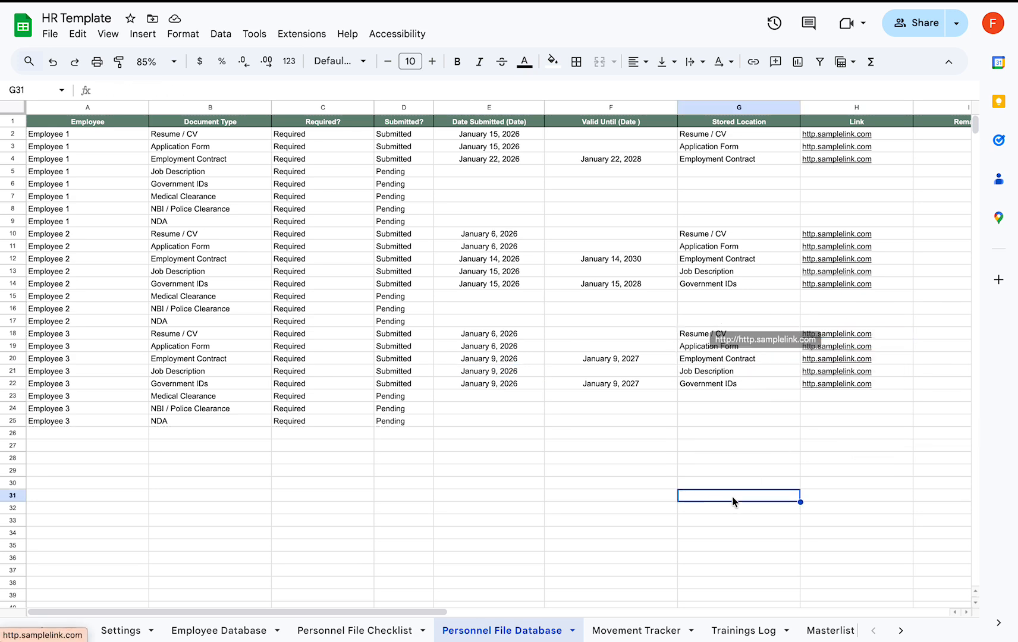
- Open the Movement Tracker sheet and view the movement type options for Employee 1
left_click(616, 632)
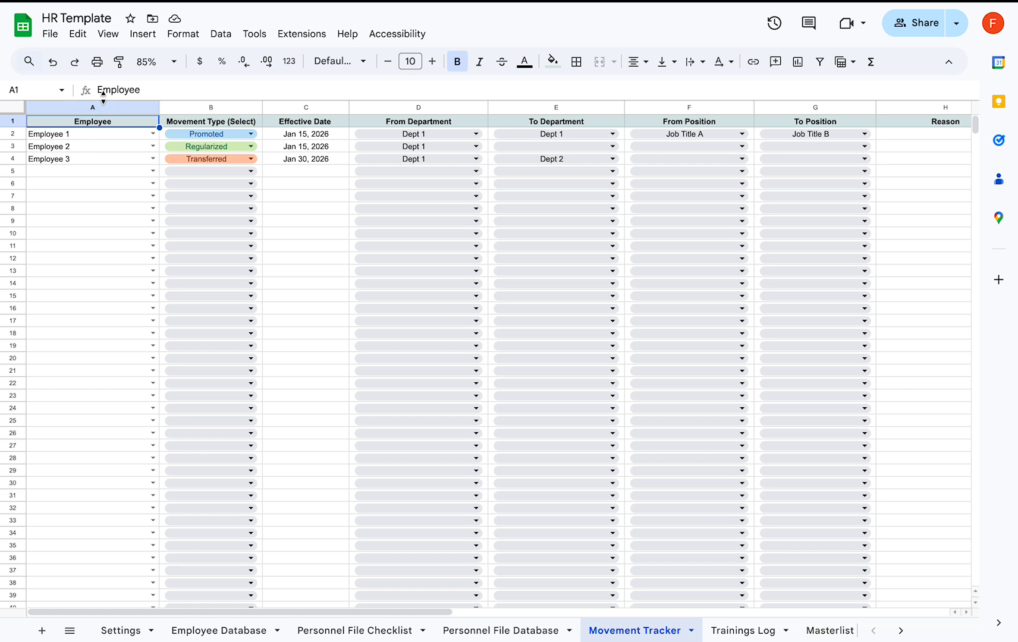
left_click(260, 135)
left_click(252, 133)
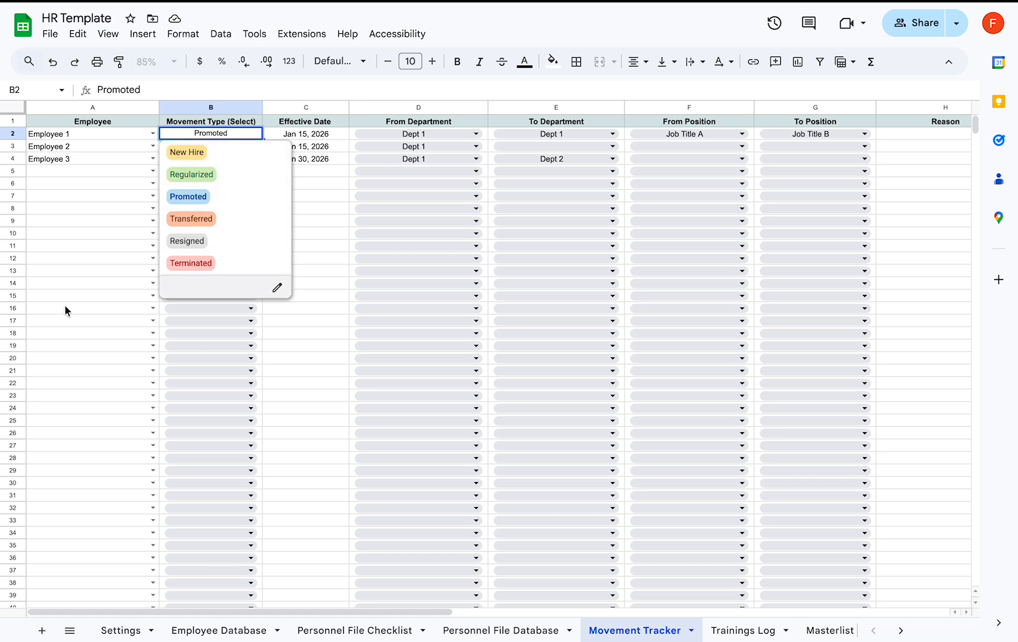
left_click(78, 234)
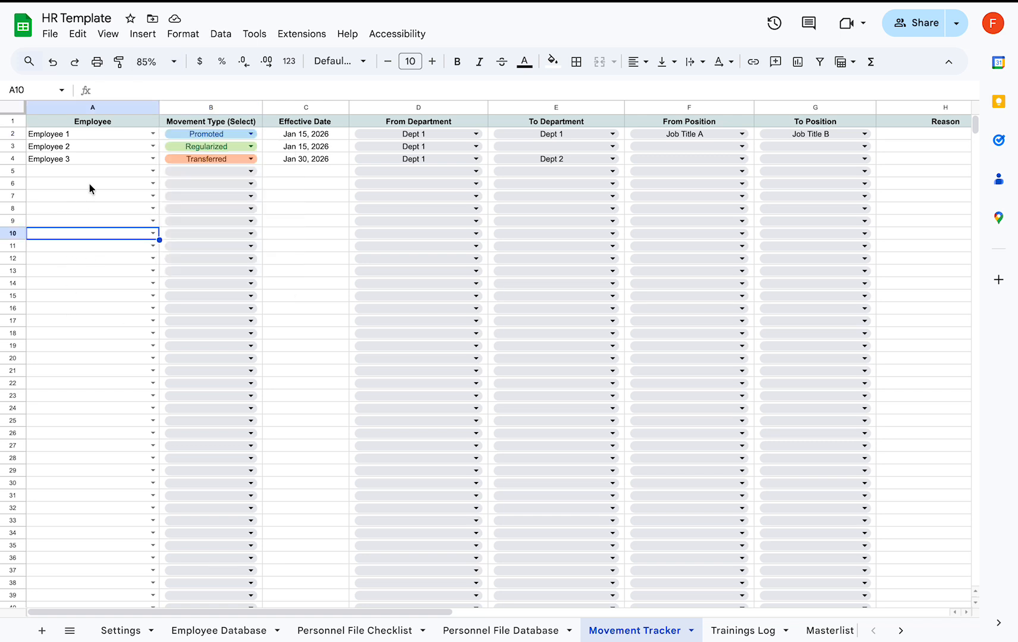
- Add a movement entry for Employee 4 in row 5 with type Promoted and effective date Jan 6, 2026
left_click(152, 172)
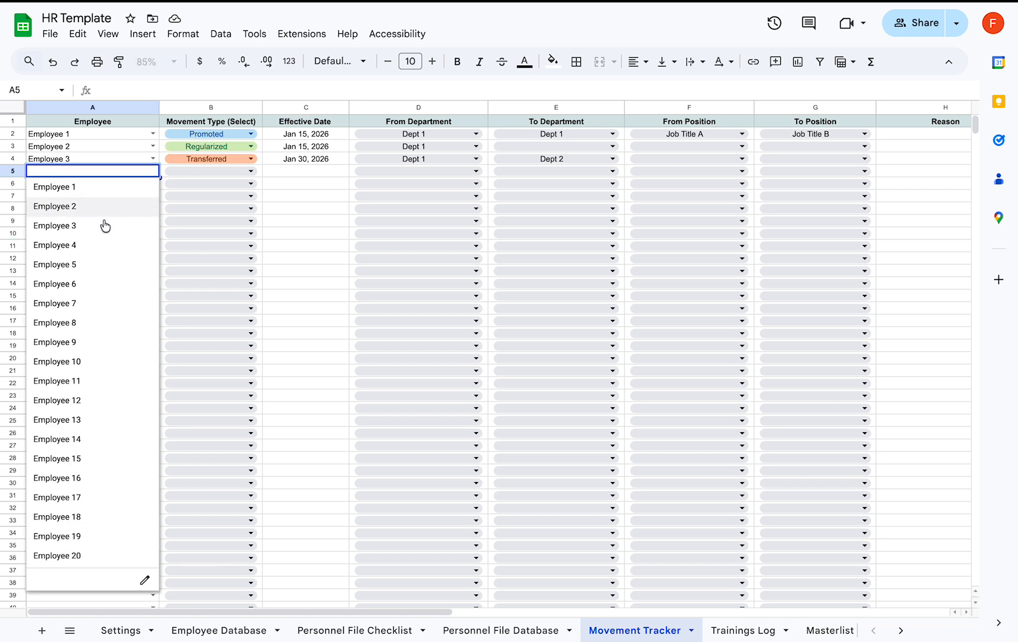
left_click(97, 247)
left_click(251, 171)
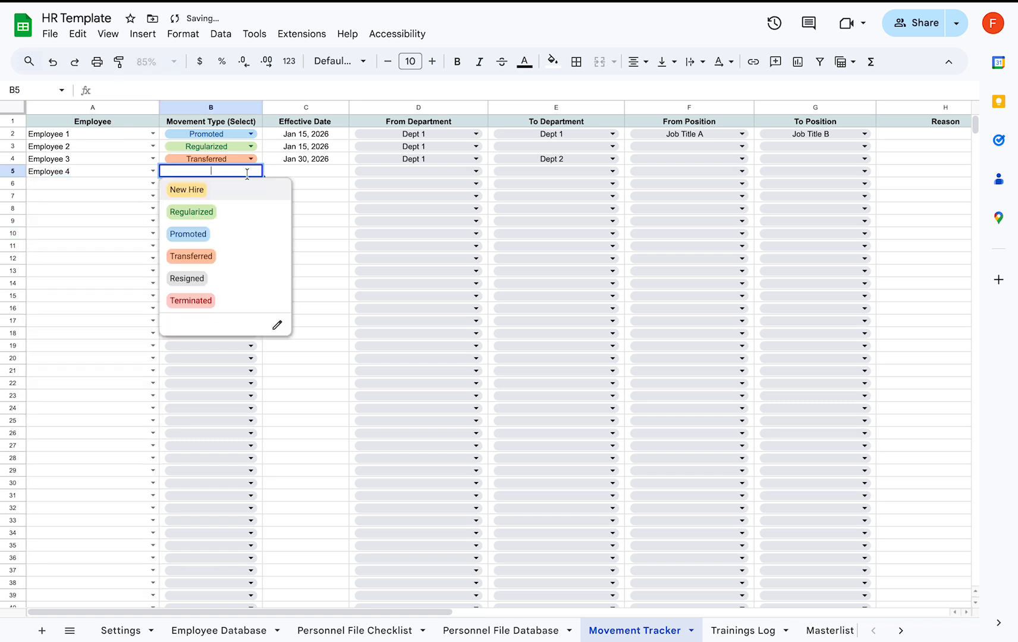
left_click(218, 241)
double_click(342, 171)
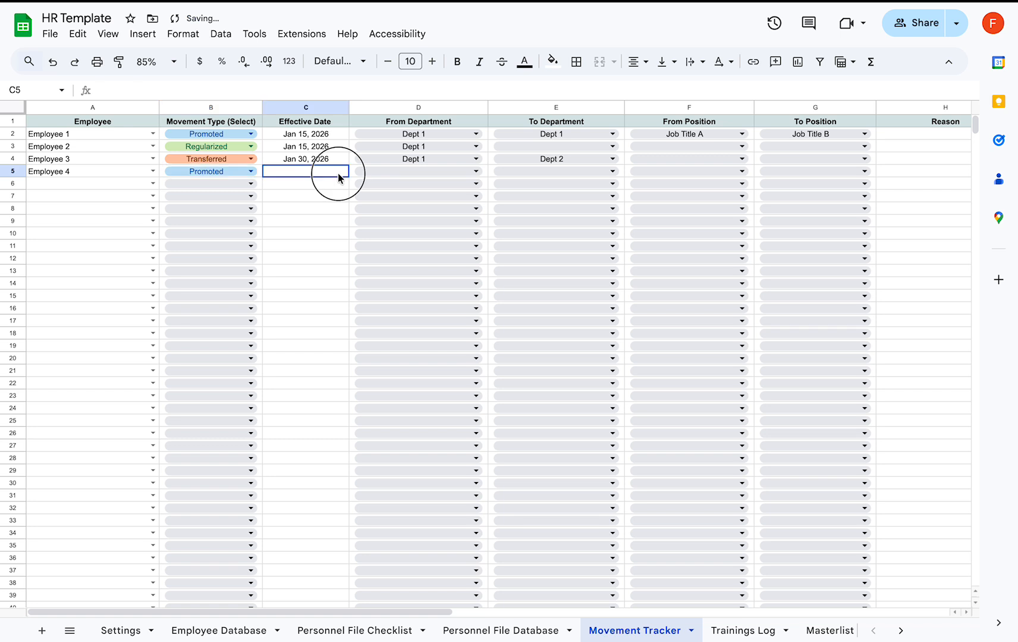
left_click(286, 254)
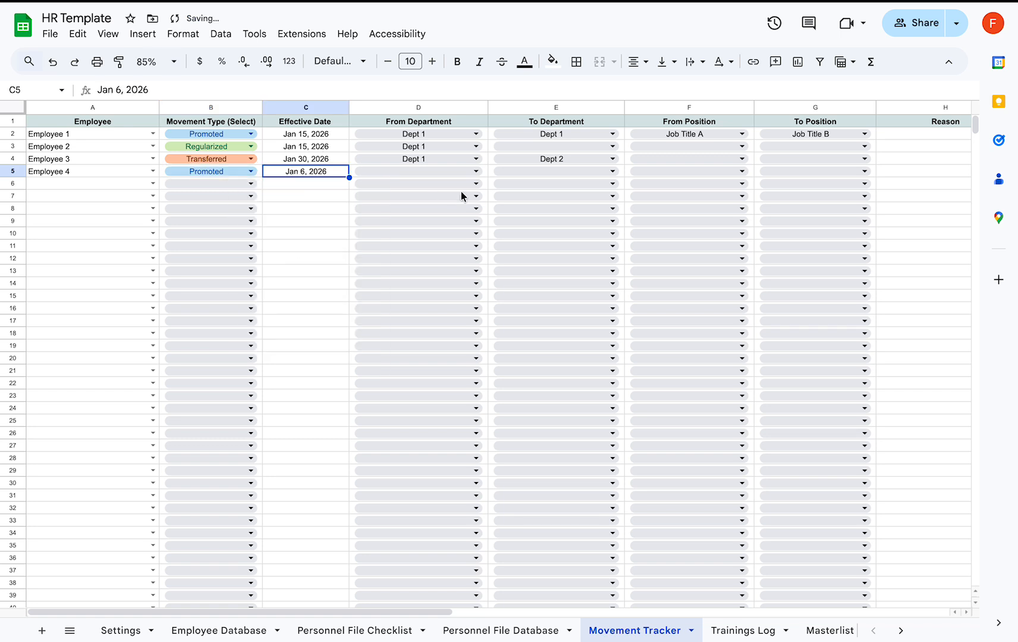
- Set both the From Department and To Department of Employee 4's movement entry to Dept 1
left_click(476, 171)
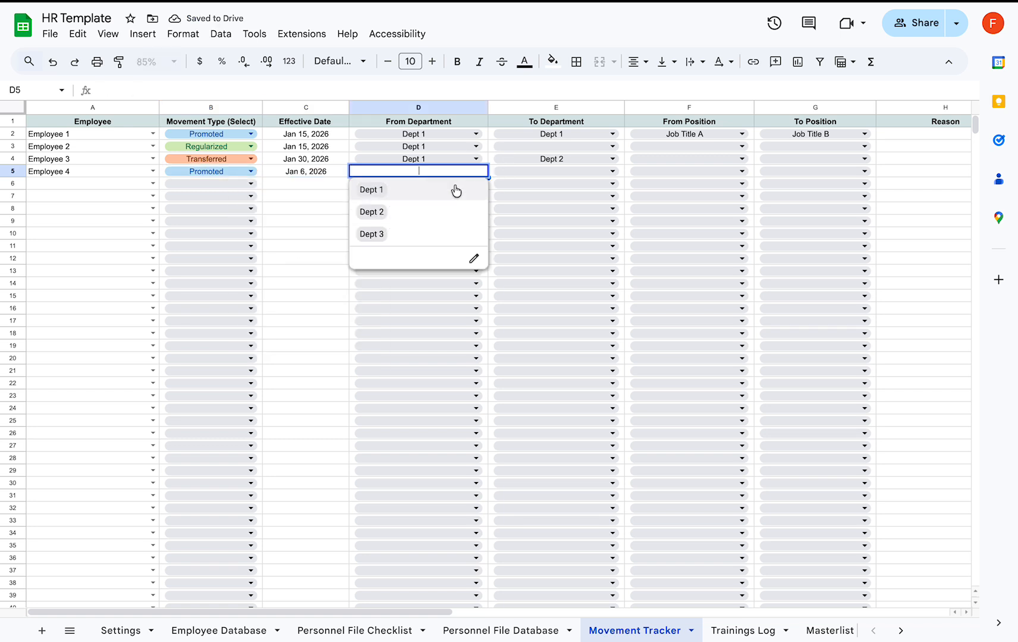
left_click(452, 188)
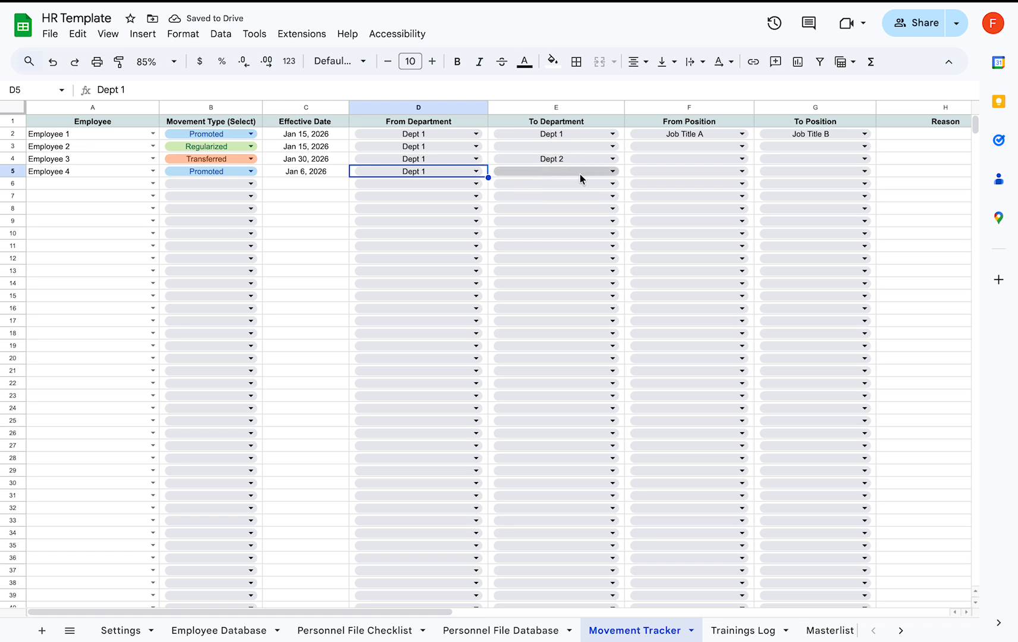
scroll(579, 175, "right", 3)
scroll(580, 174, "right", 1)
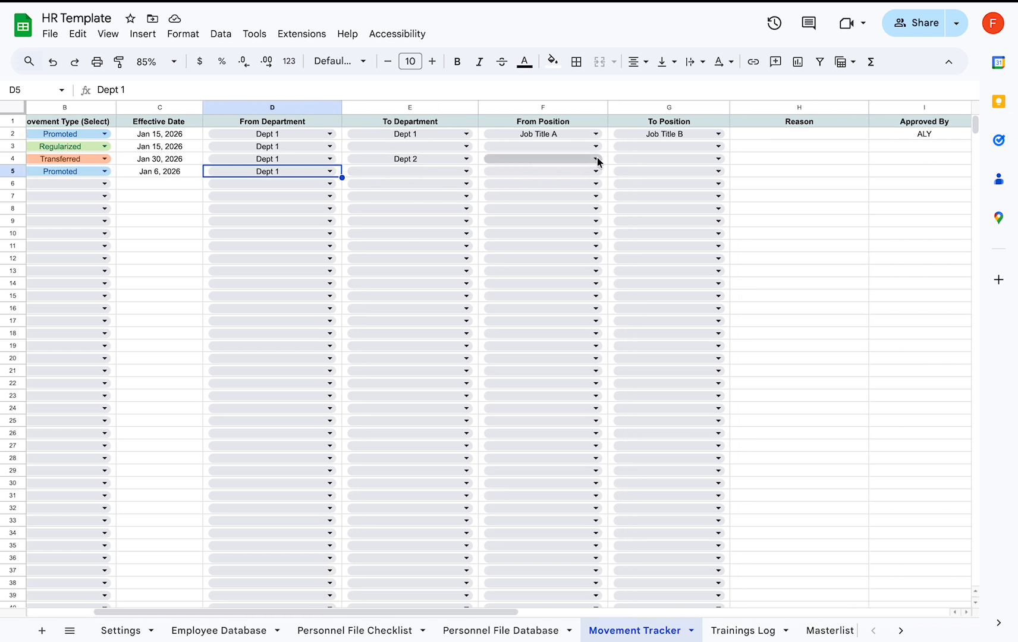
left_click(464, 173)
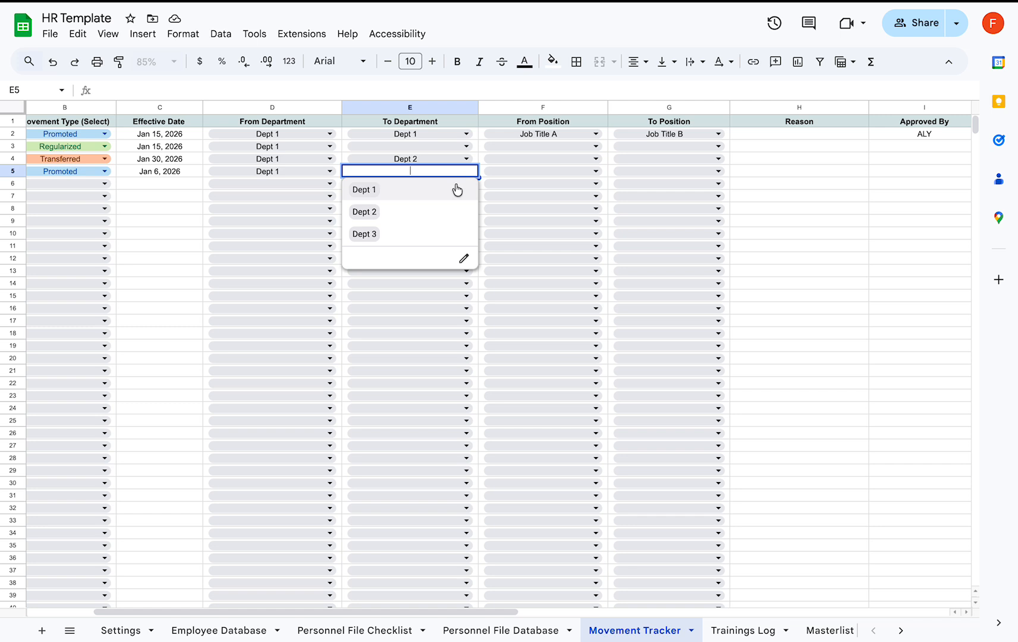
left_click(457, 189)
- Set Employee 4's From Position to Job Title C and To Position to Job Title D
left_click(595, 173)
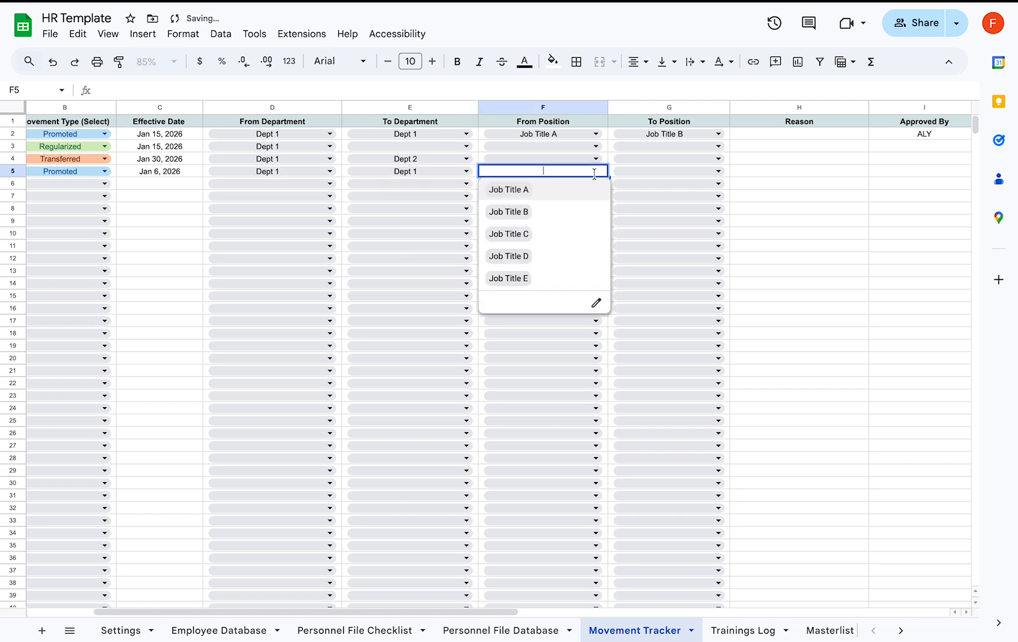
left_click(575, 235)
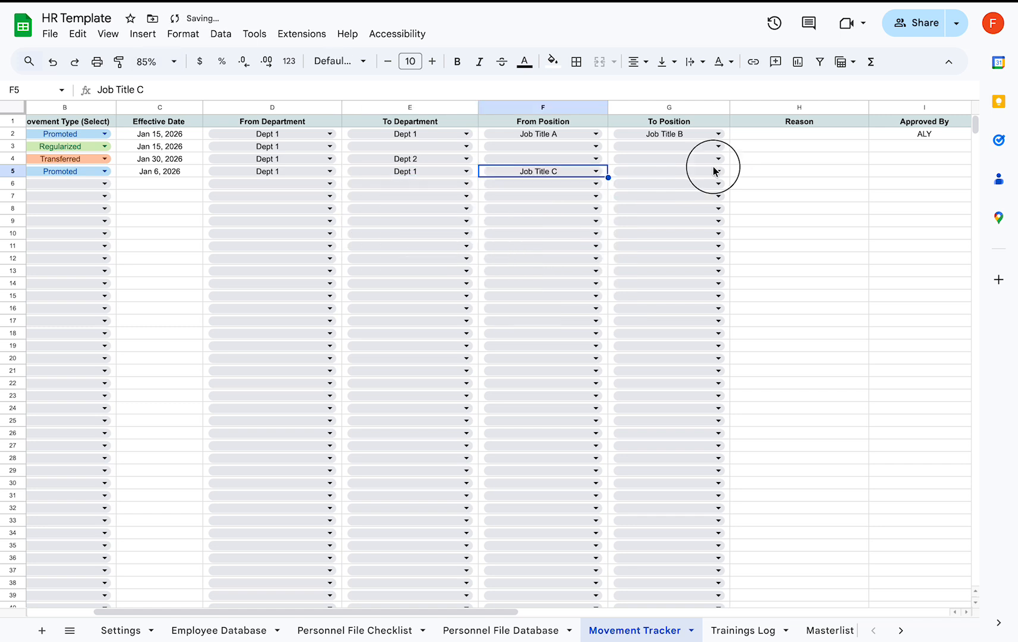
left_click(716, 173)
left_click(684, 257)
left_click(788, 239)
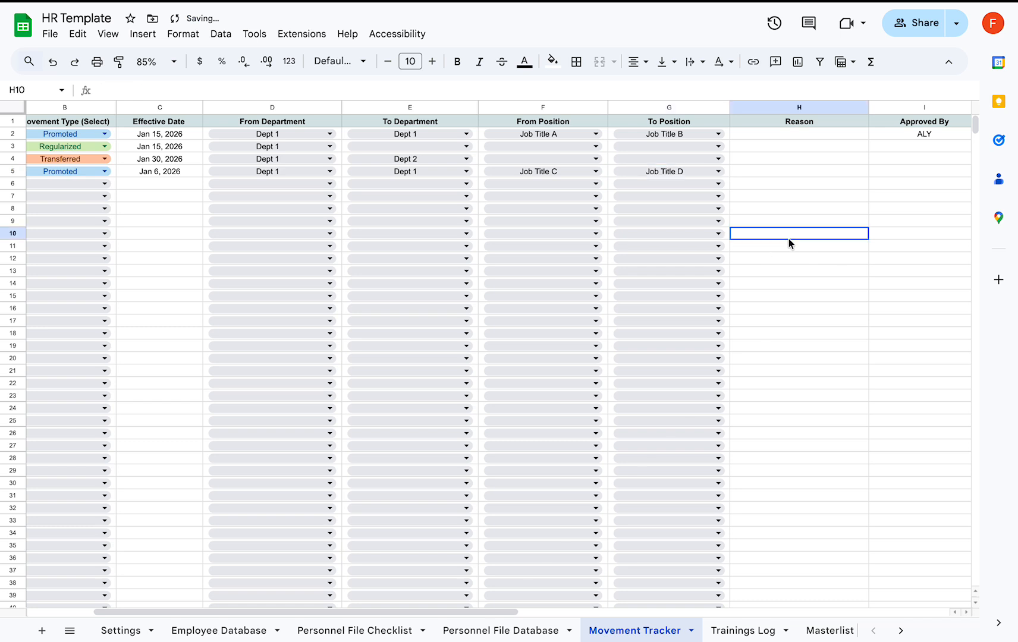
- Fill the Approved By entry from row 2 down through row 5
scroll(788, 239, "right", 2)
left_click(692, 172)
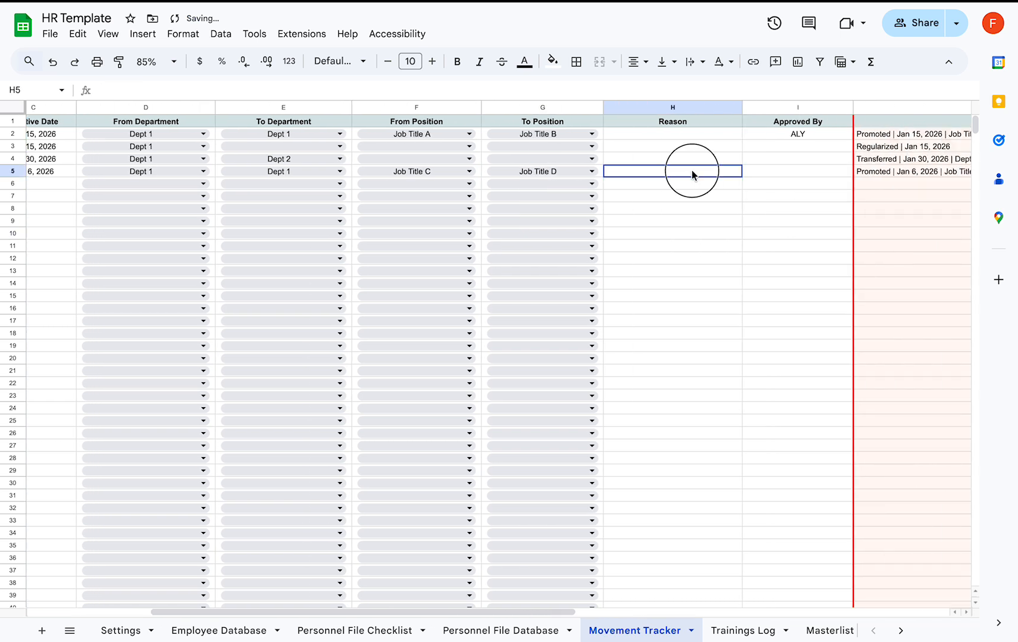
left_click(797, 139)
left_click(795, 172, "shift")
key("ctrl+d")
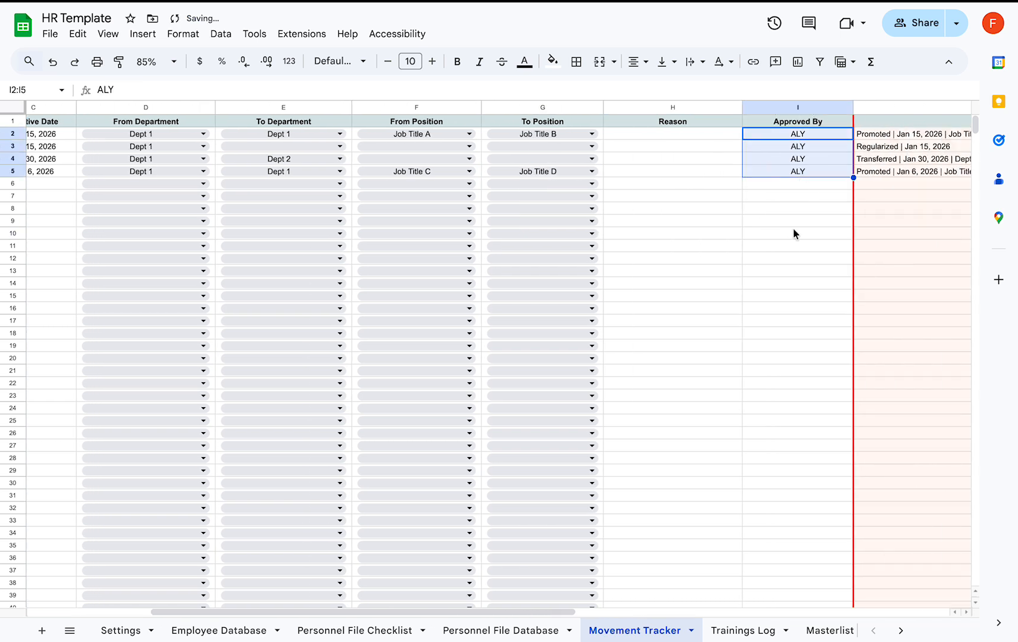
left_click(780, 272)
- Check the Details column of the Movement Tracker for the logged movements
scroll(779, 275, "right", 5)
left_click(814, 107)
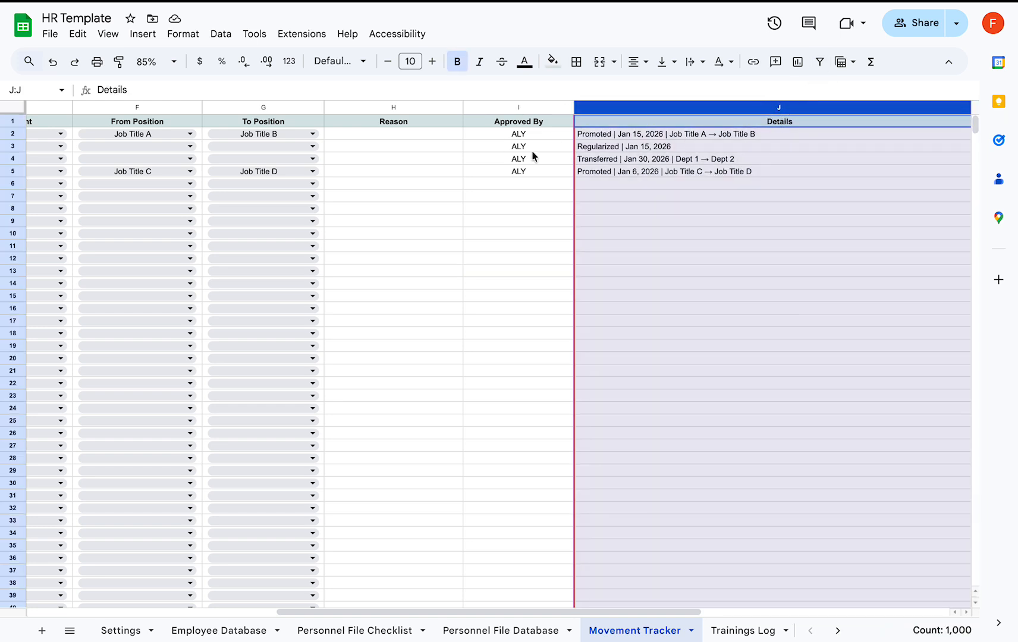
scroll(531, 499, "left", 5)
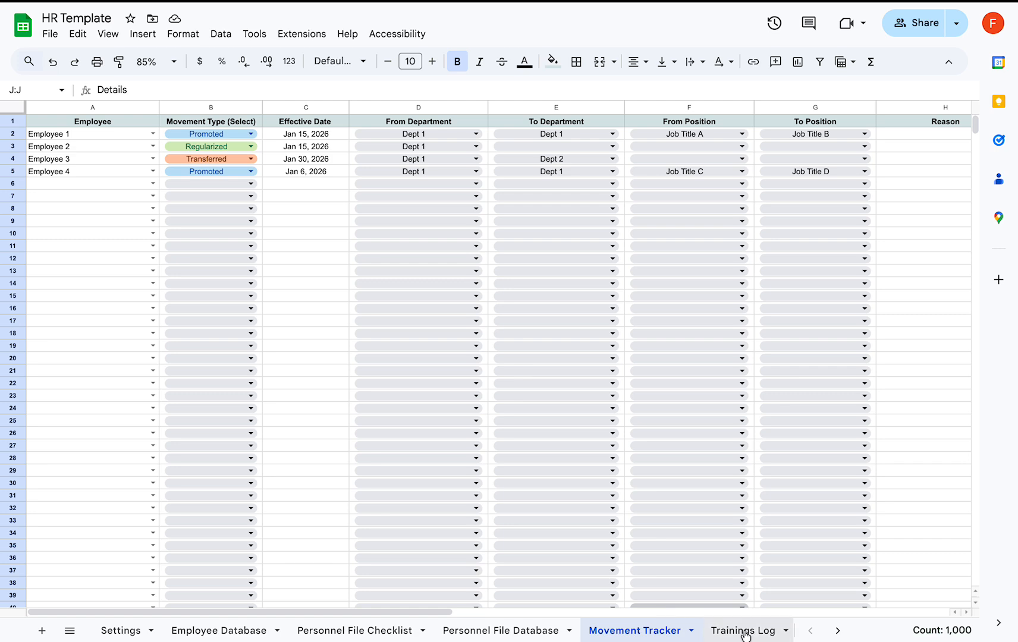
- Open the Trainings Log sheet and review the Employee and Training / Seminar Title columns and the Category options
left_click(742, 631)
scroll(330, 271, "left", 10)
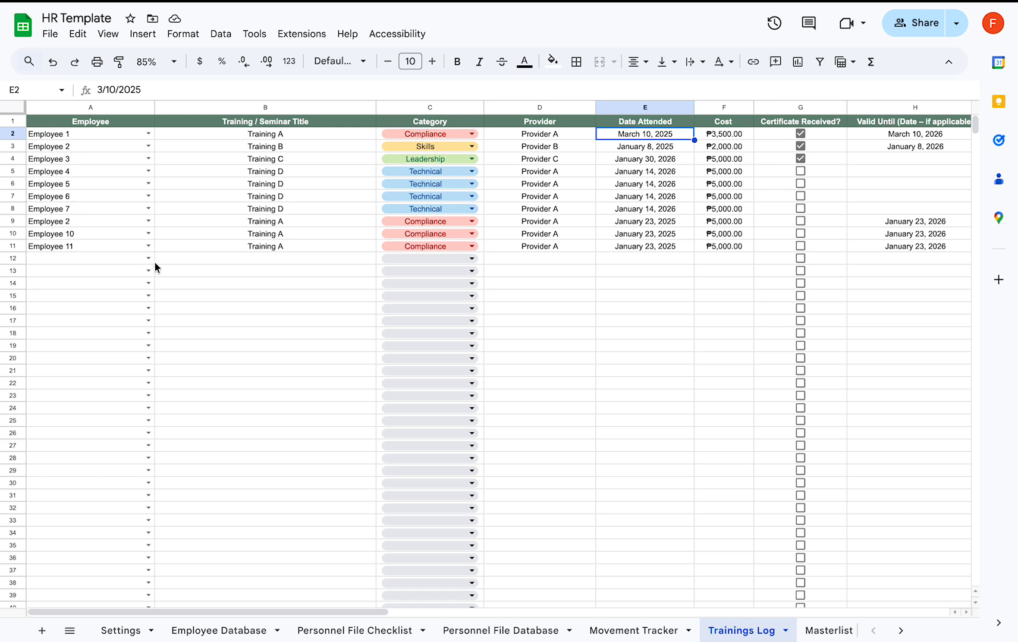
left_click(107, 106)
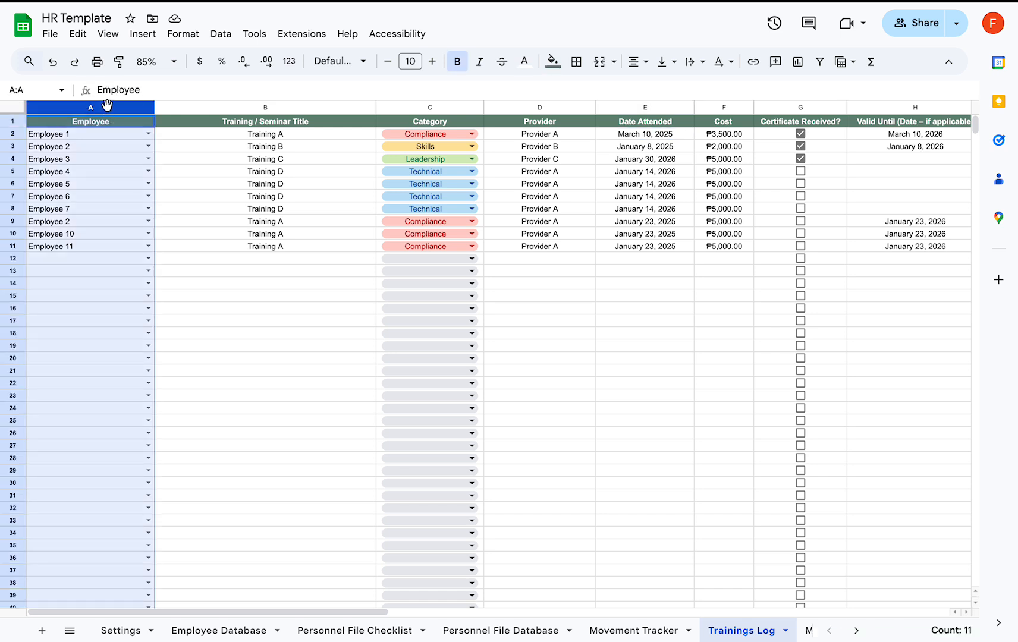
left_click(303, 107)
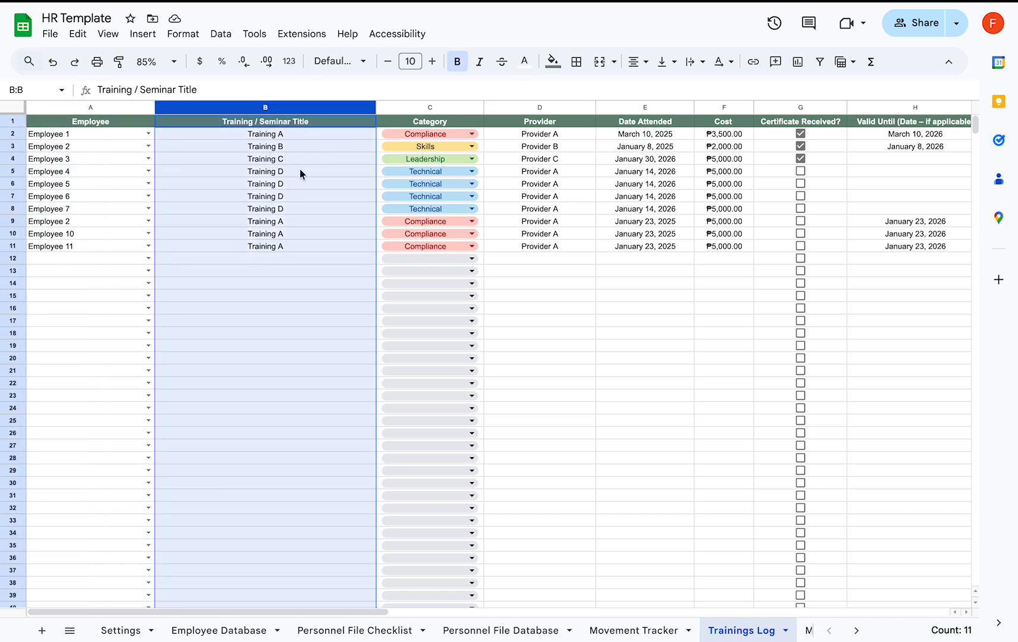
left_click(471, 134)
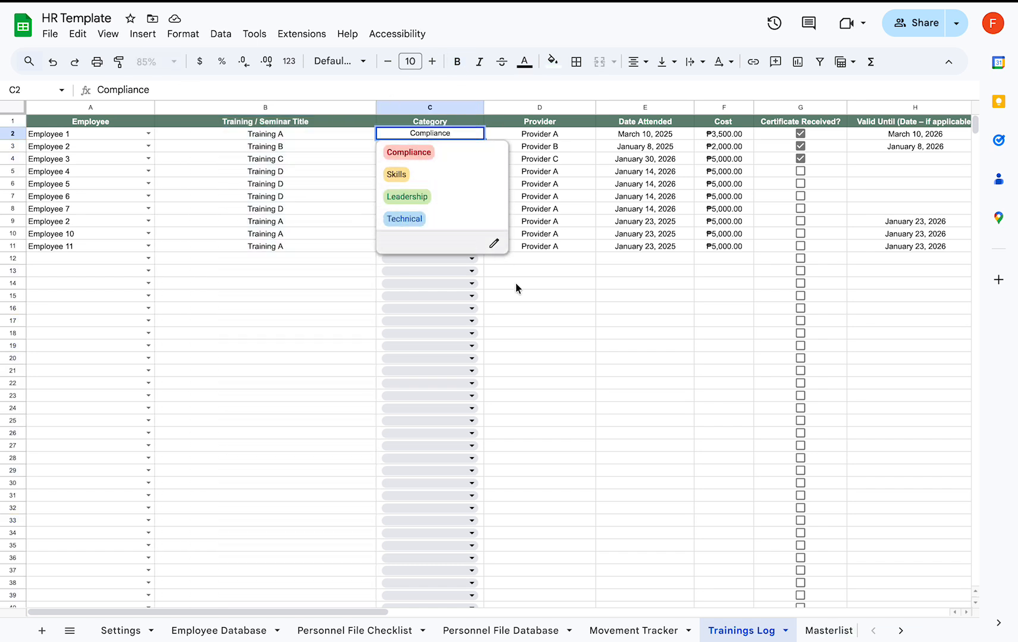
left_click(496, 344)
- Review the Provider, Date Attended and Cost columns of the Trainings Log
left_click(541, 108)
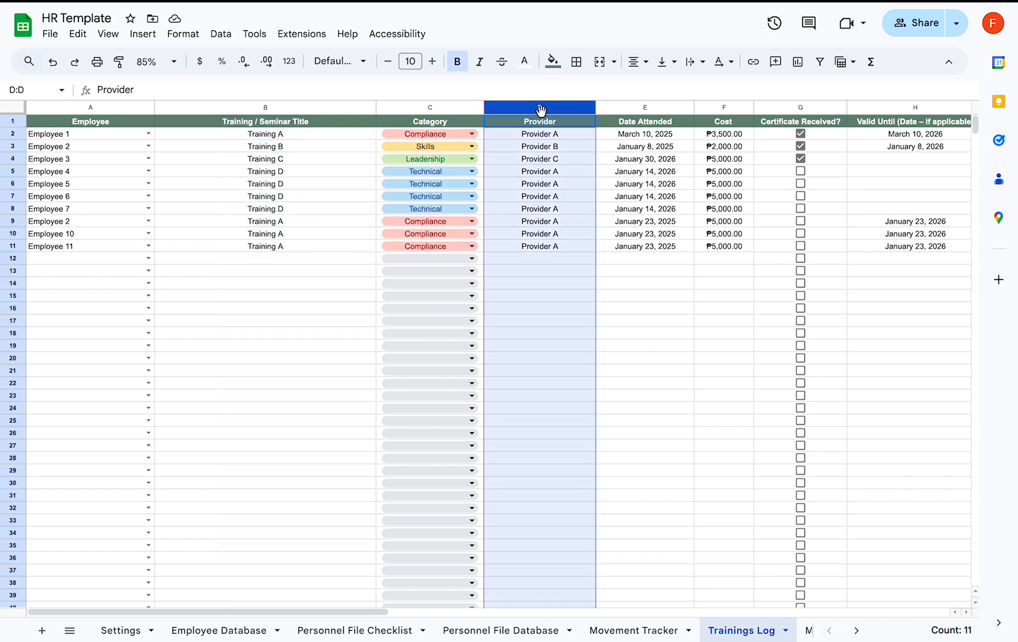
left_click(663, 138)
scroll(594, 139, "right", 2)
left_click(553, 107)
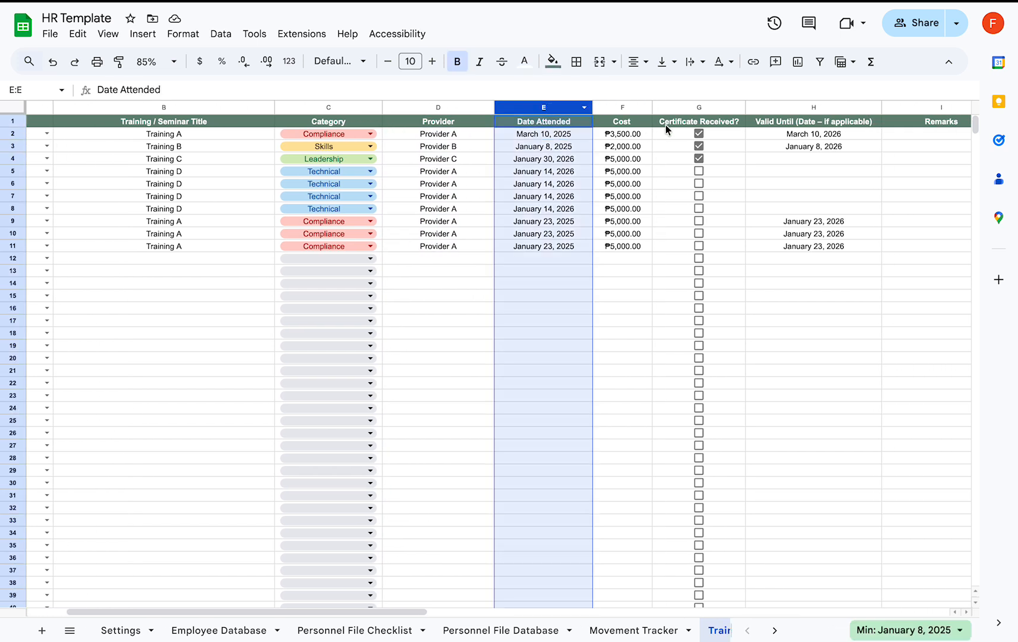
left_click(622, 107)
left_click(736, 186)
- Mark the certificates as received for the trainings in rows 5 through 10
left_click(699, 171)
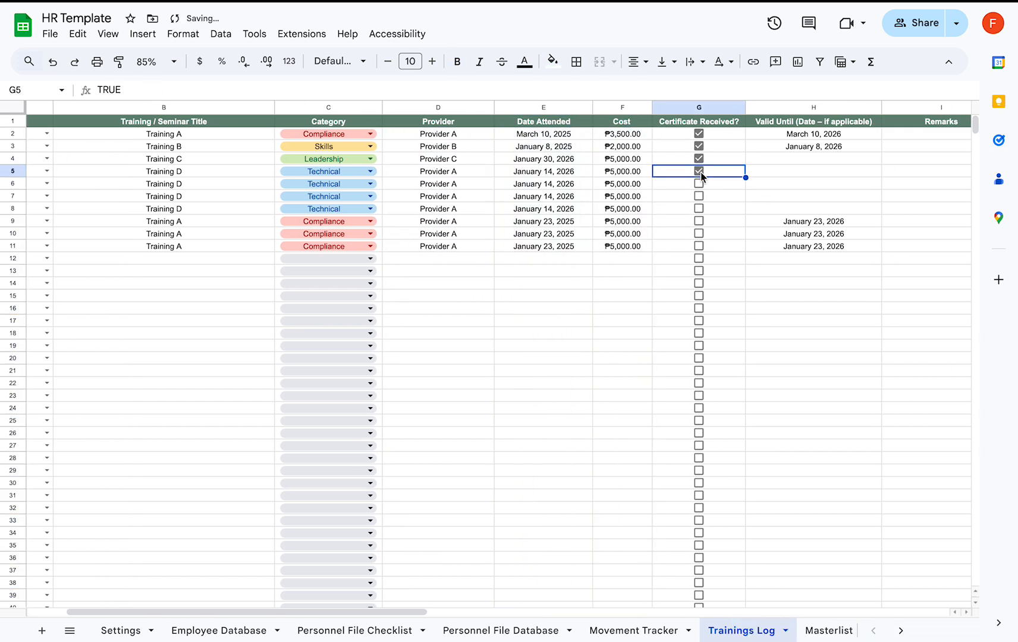
left_click(699, 183)
left_click(699, 196)
left_click(700, 222)
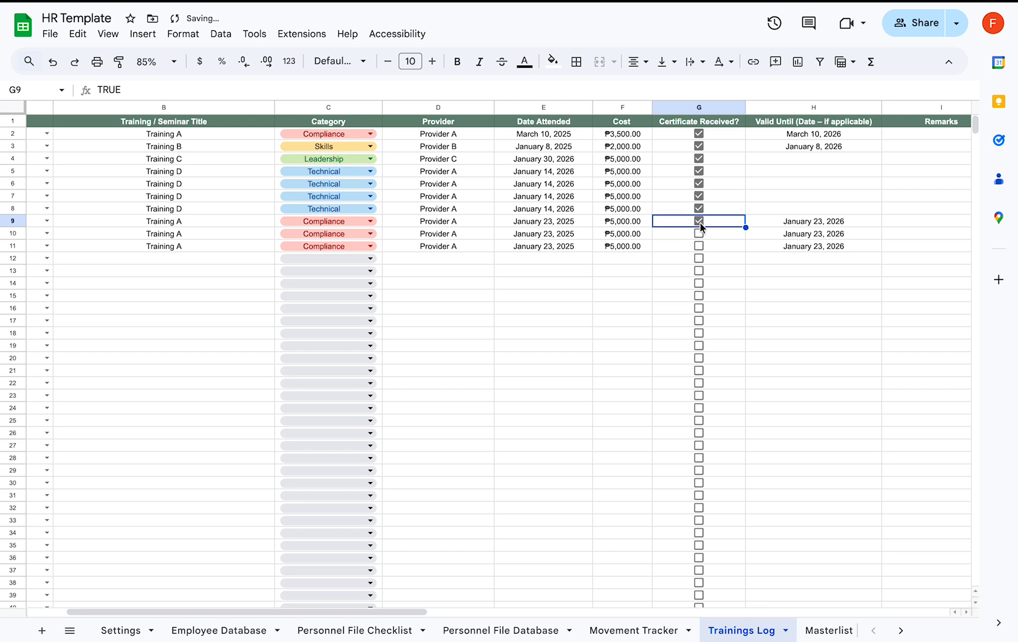
left_click(699, 235)
- Clear the Certificate Received marks in rows 7 through 10
left_click(699, 208)
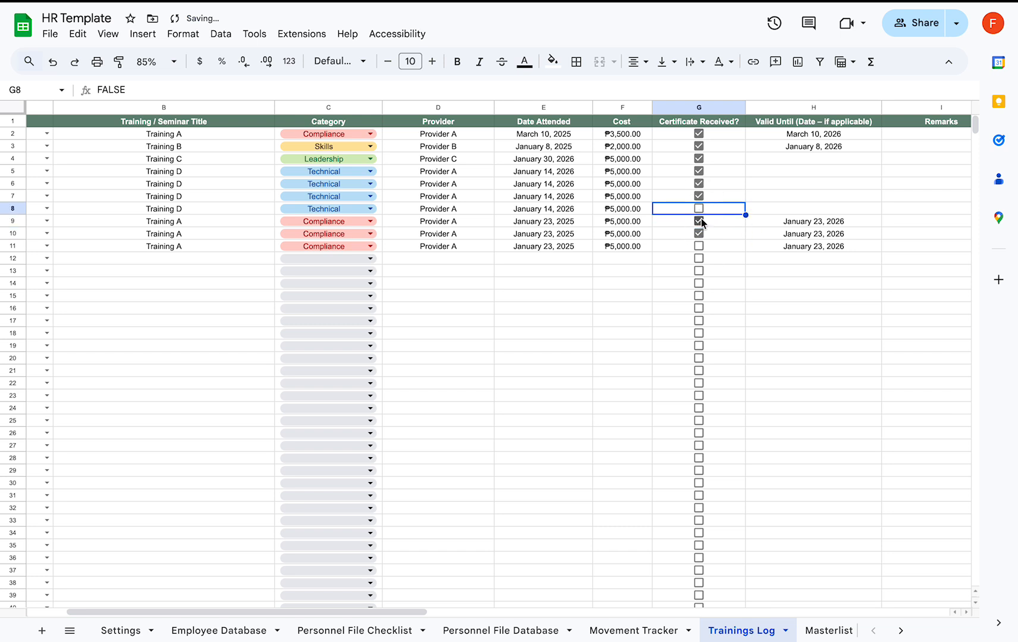
left_click(700, 220)
left_click(700, 197)
left_click(700, 233)
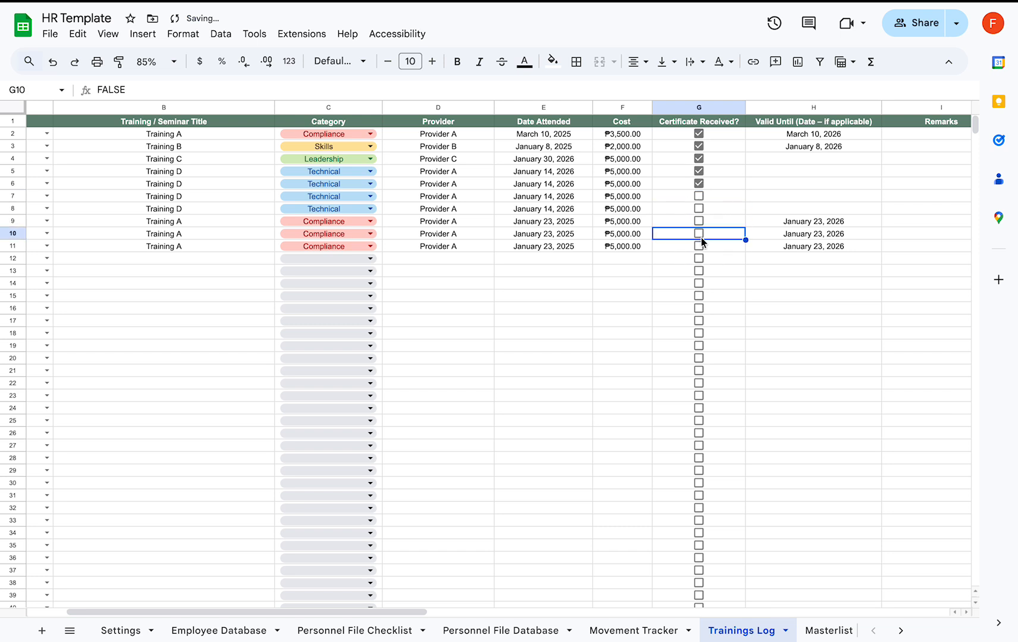
- Review the Valid Until column and its dates for the logged trainings
scroll(731, 240, "right", 2)
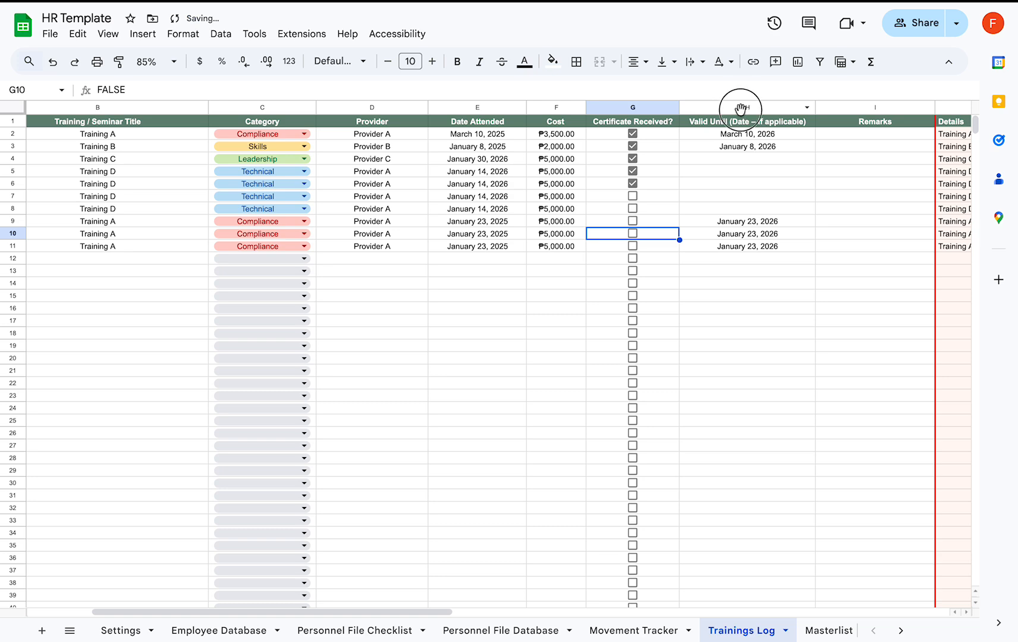
left_click(741, 108)
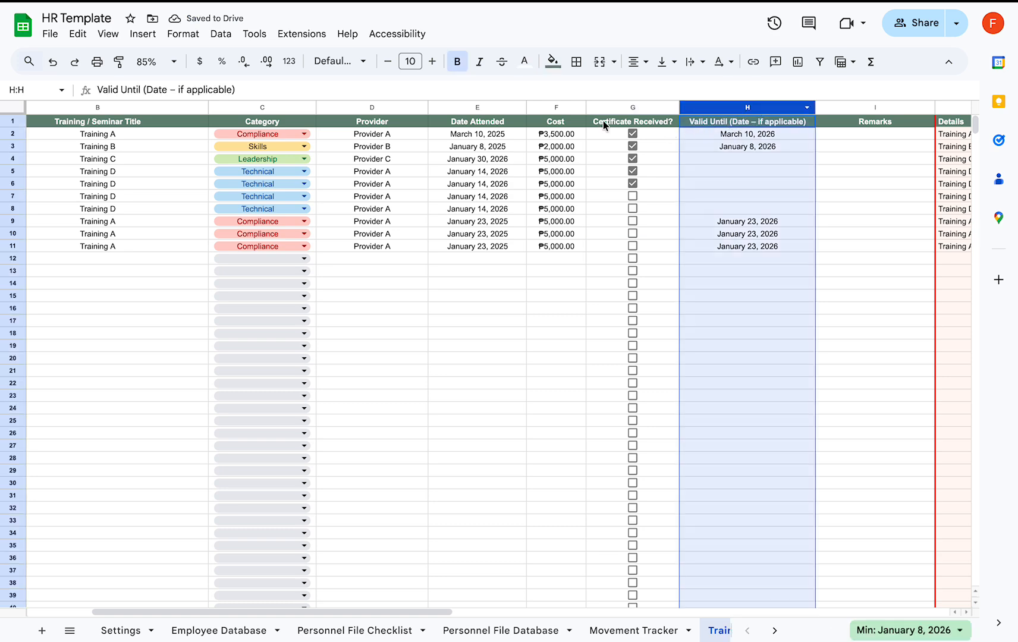
scroll(767, 218, "right", 4)
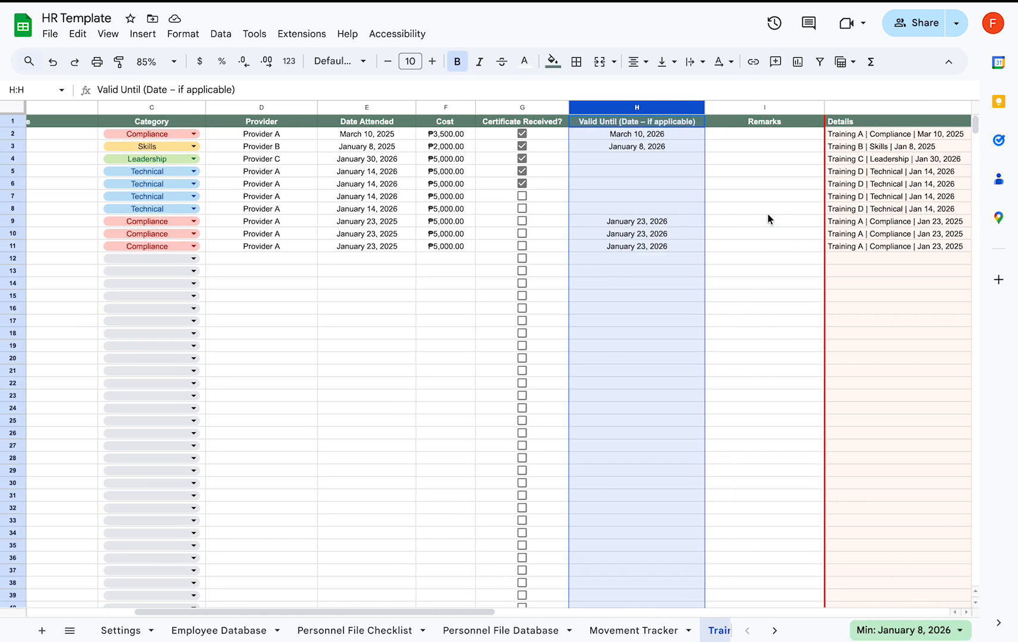
left_click(738, 185)
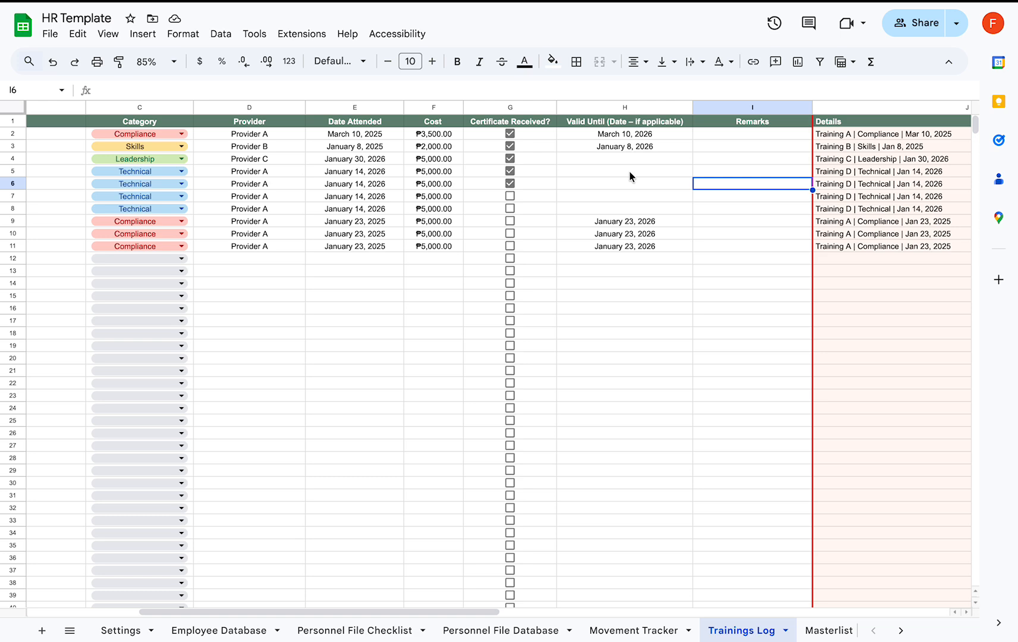
scroll(556, 171, "left", 8)
scroll(556, 172, "right", 13)
scroll(557, 172, "right", 2)
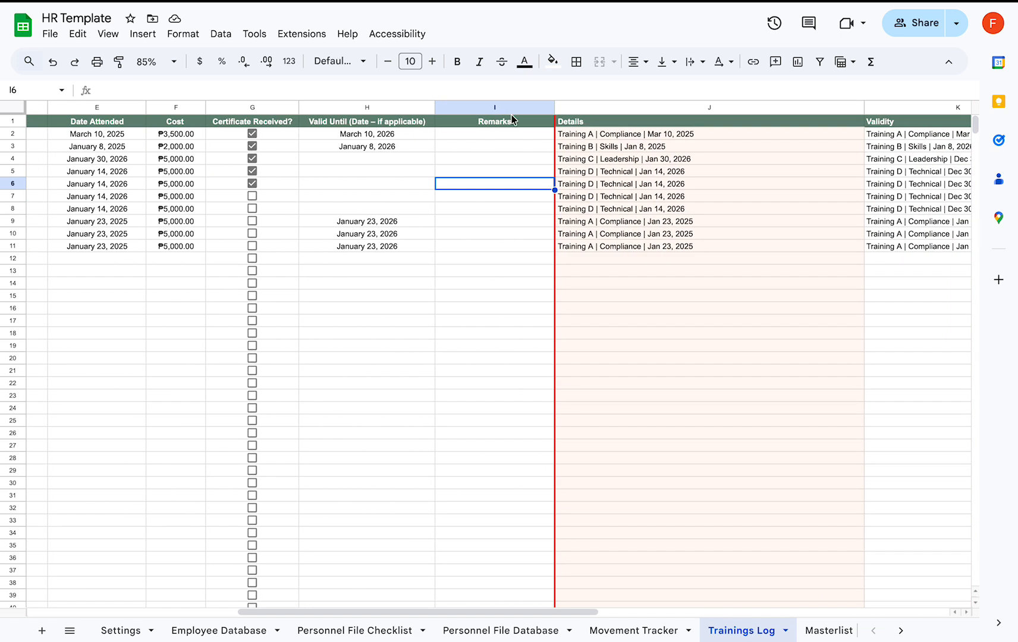
- Examine the Remarks column of the Trainings Log beside the Details and Validity columns
left_click(510, 108)
scroll(545, 184, "right", 5)
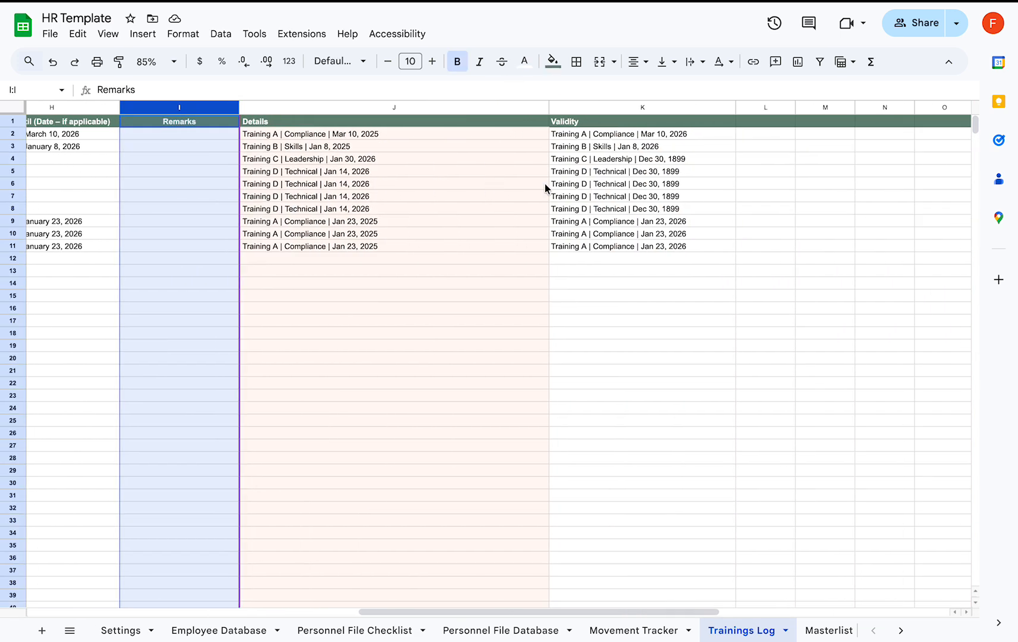
scroll(544, 183, "left", 5)
left_click(473, 209)
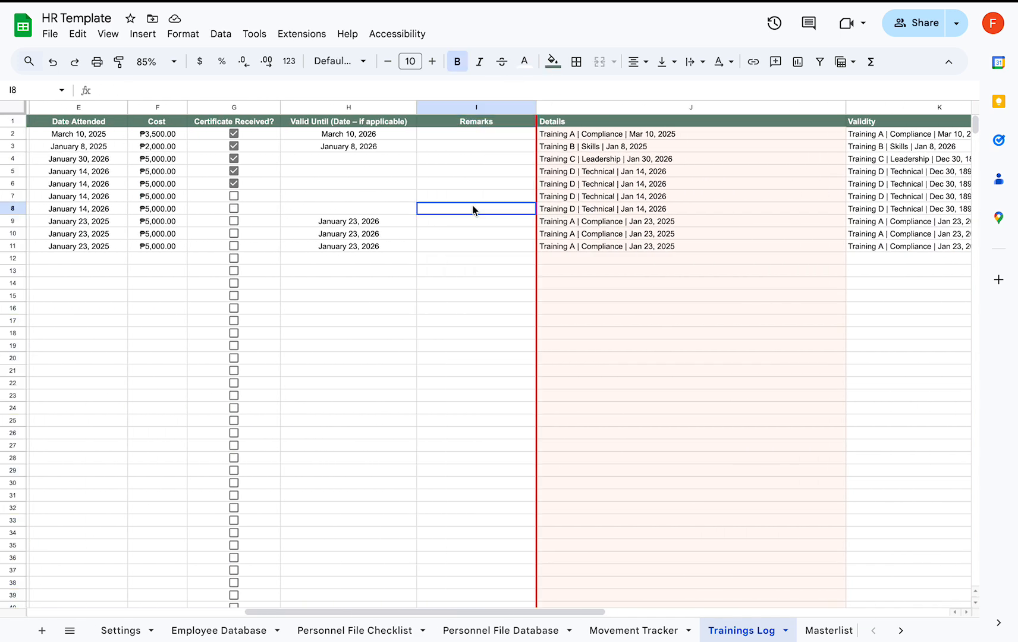
left_click(504, 108)
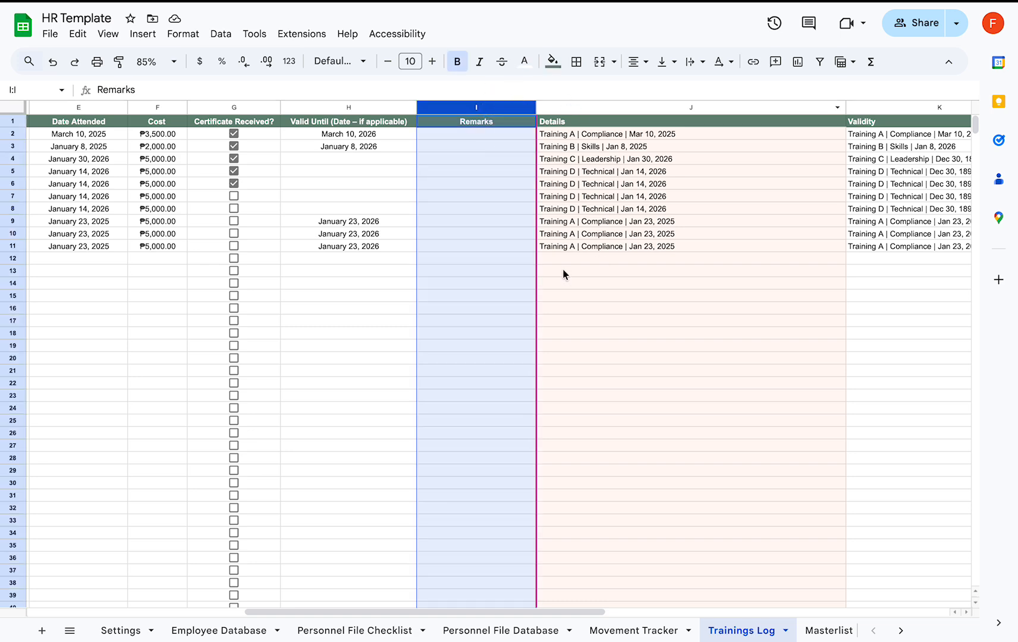
- Inspect the training summaries in the Details and Validity columns of the Trainings Log
scroll(564, 274, "left", 4)
scroll(564, 274, "right", 6)
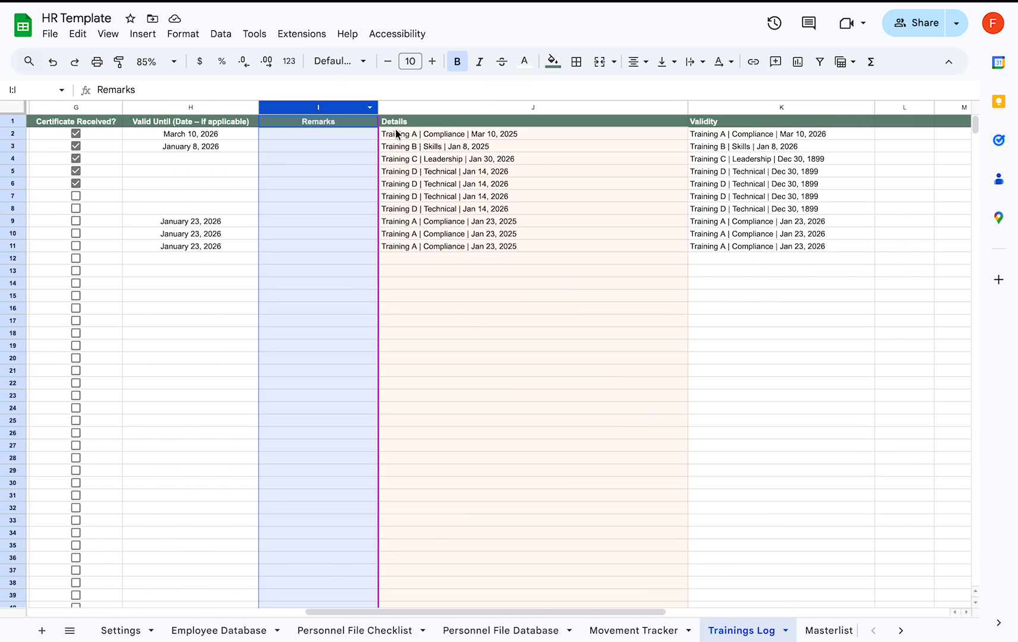
left_click(420, 107)
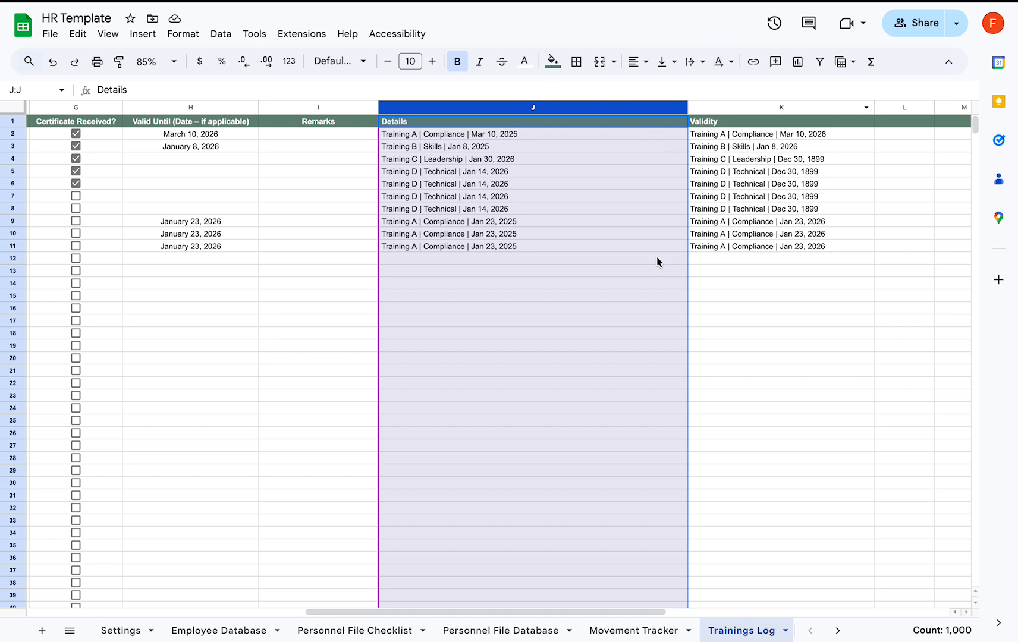
scroll(654, 634, "right", 3)
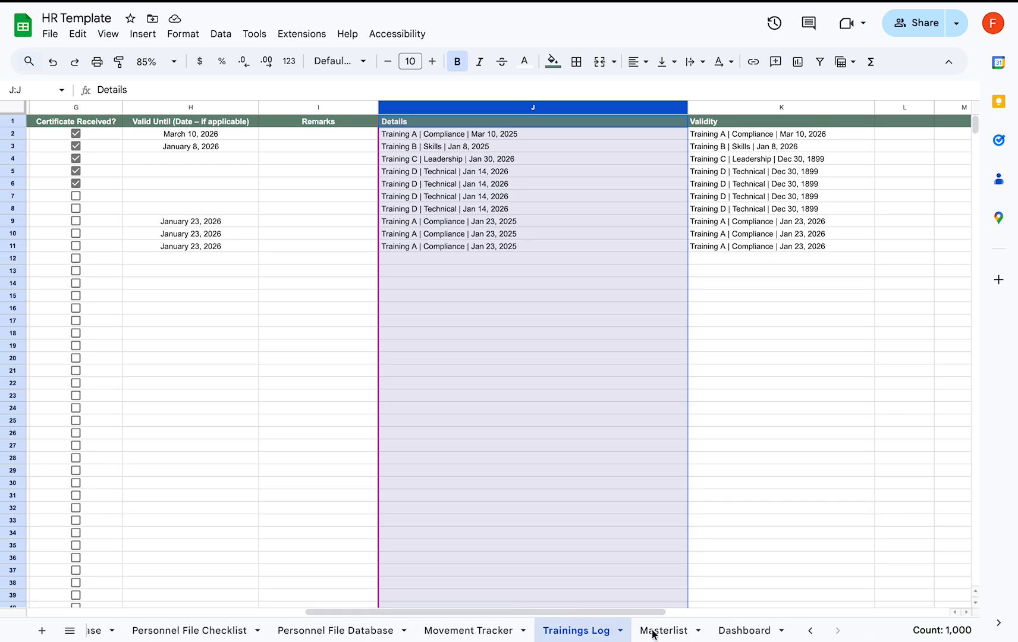
- Open the Masterlist sheet and look over its List of Employees column
left_click(654, 634)
left_click(432, 302)
scroll(432, 302, "left", 1)
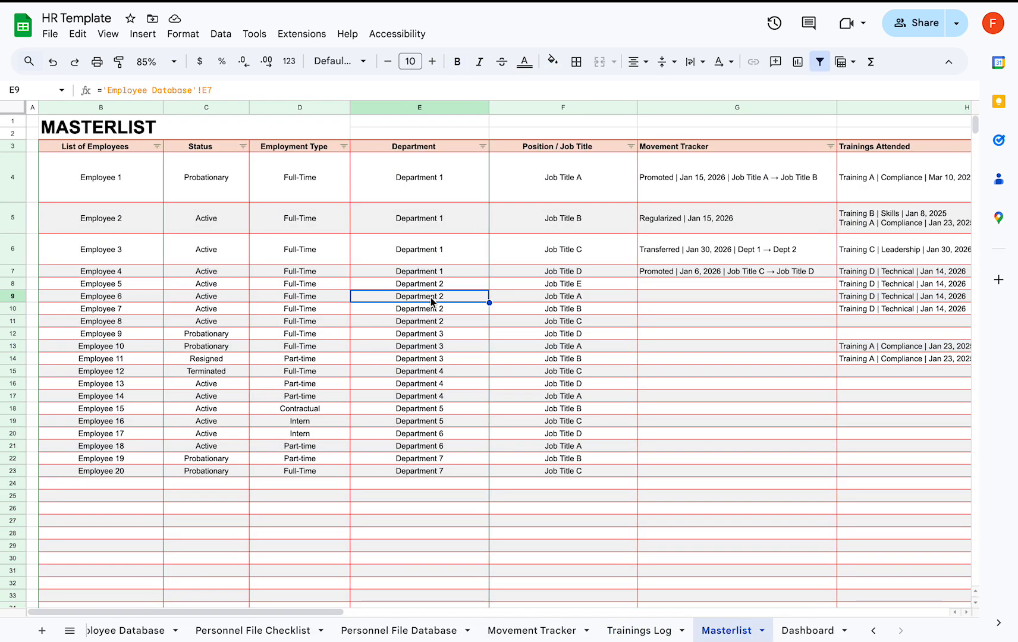
left_click(79, 144)
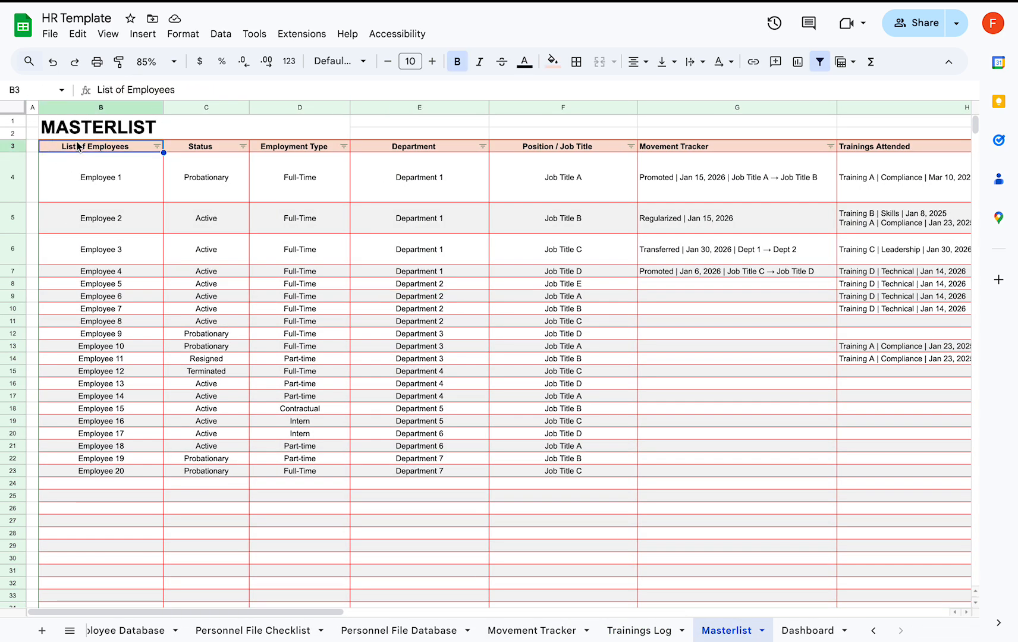
scroll(179, 289, "right", 1)
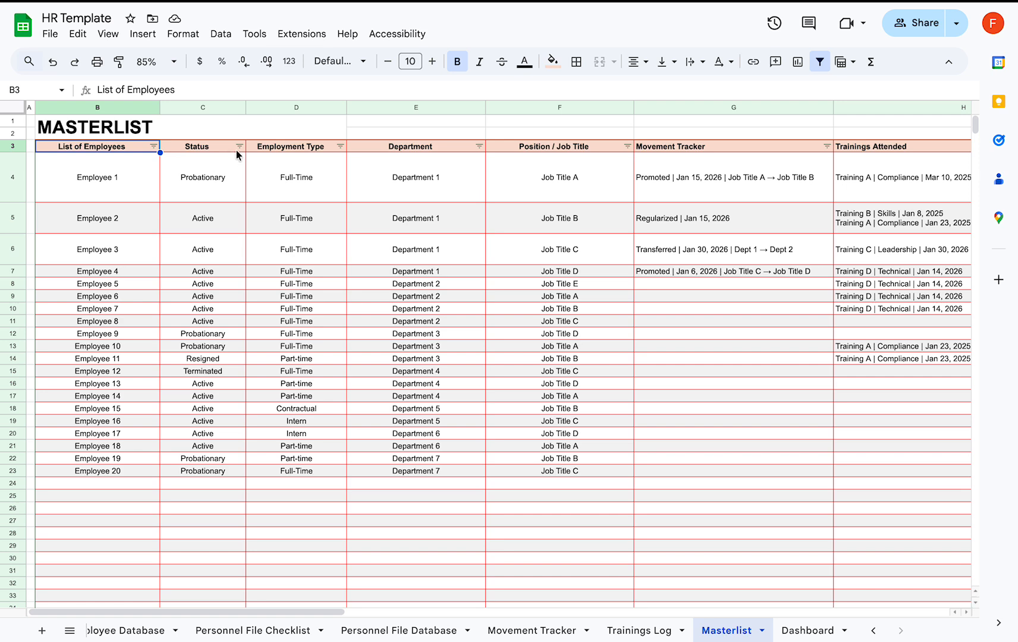
- Review the Masterlist's Status, Employment Type, Department, Position / Job Title, Movement Tracker and Trainings Attended columns
left_click(221, 146)
left_click(293, 150)
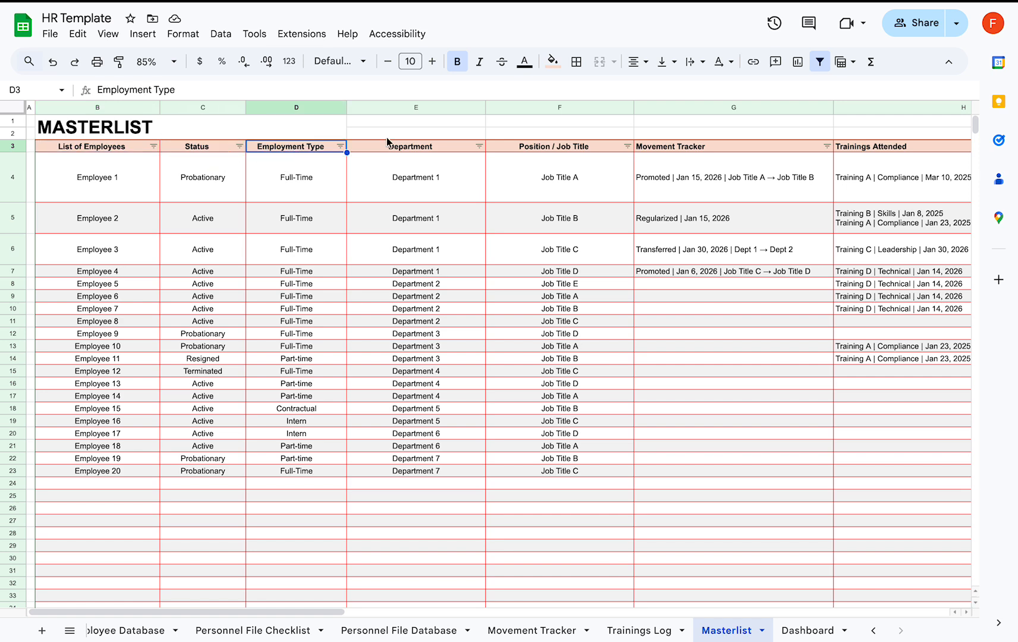
left_click(400, 151)
left_click(599, 148)
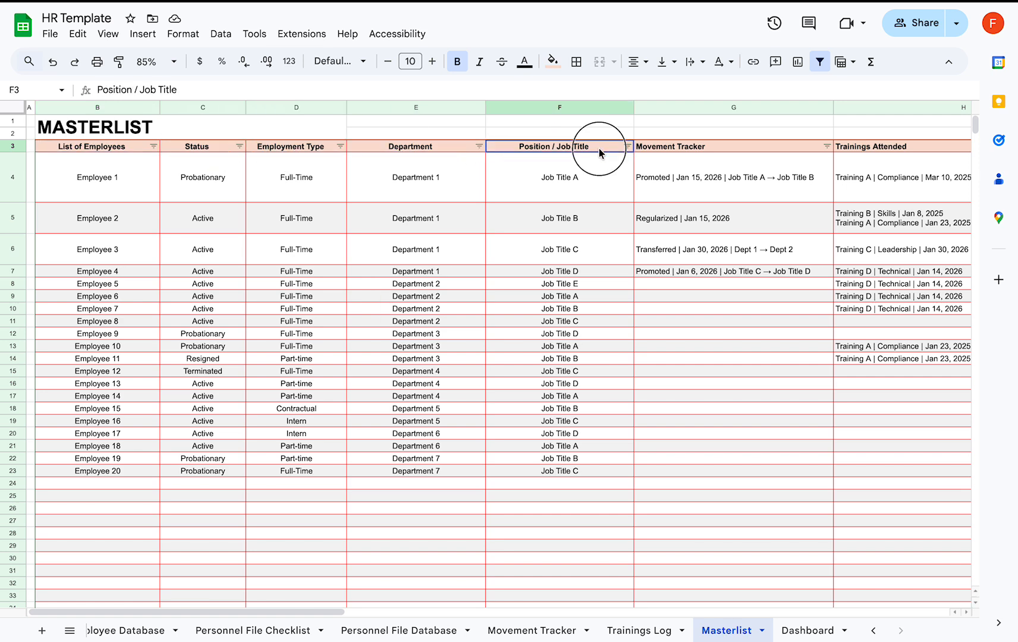
scroll(614, 147, "right", 5)
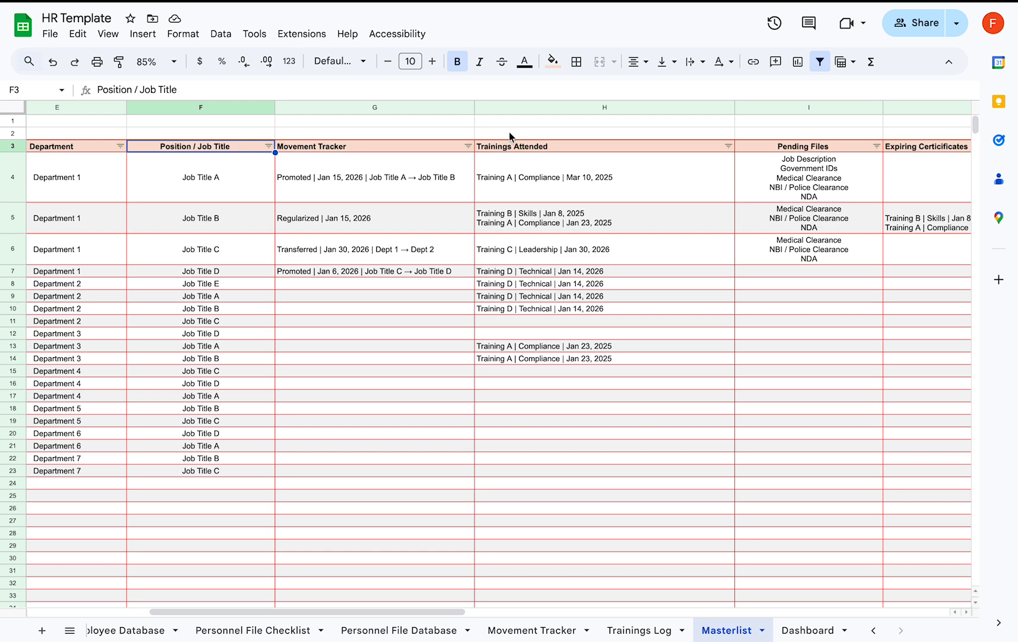
left_click(533, 148)
mouse_move(590, 640)
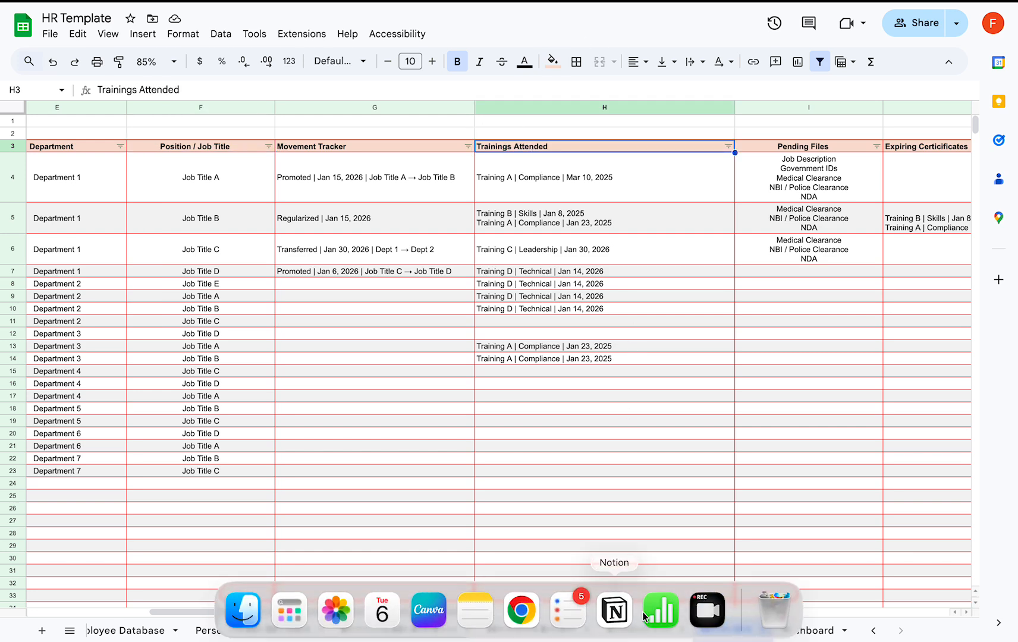
right_click(707, 608)
left_click(735, 421)
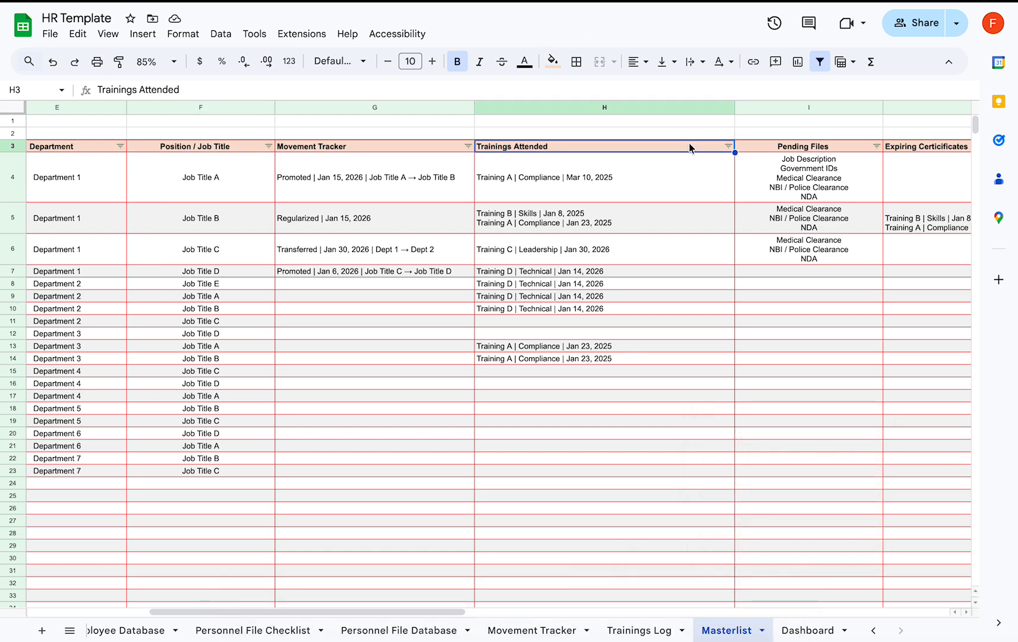
- Look over the Pending Files and expiring certificates columns of the Masterlist
scroll(689, 215, "right", 5)
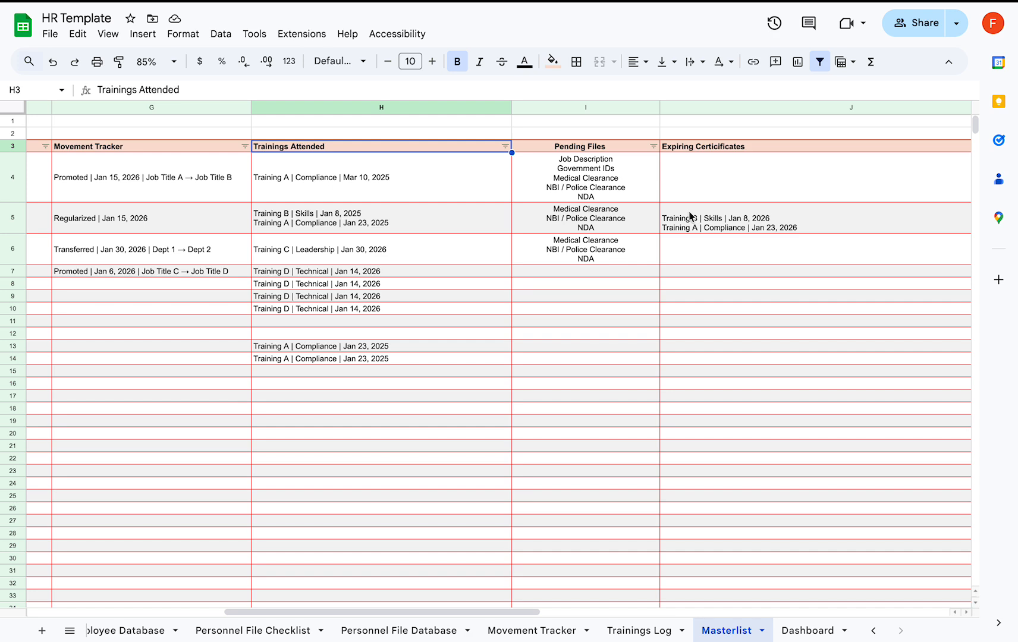
scroll(689, 215, "right", 3)
scroll(689, 215, "left", 8)
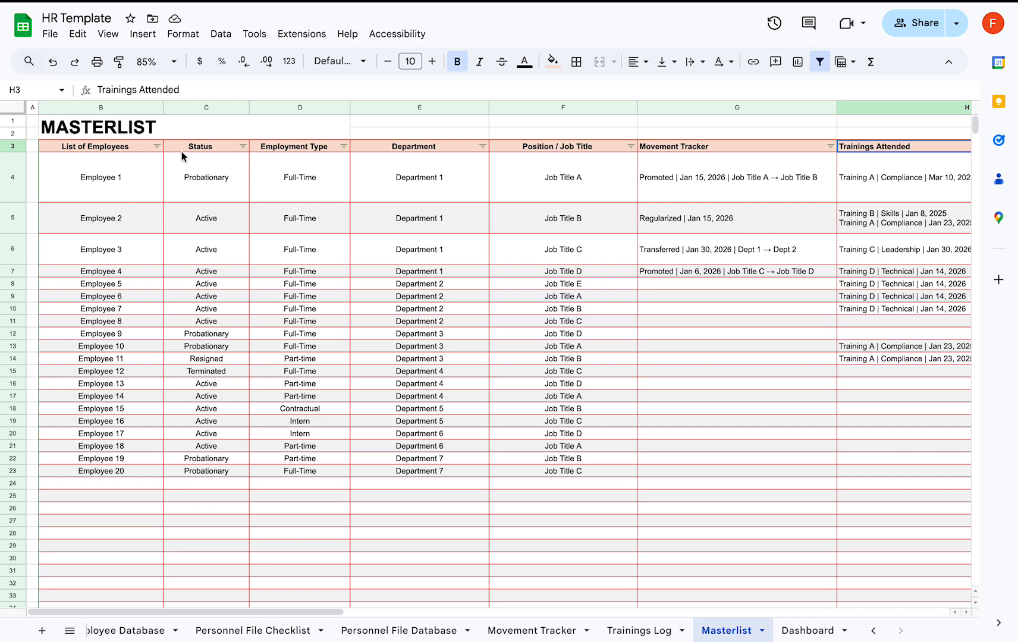
- Filter the Masterlist's List of Employees column by value to show only Employee 2
left_click(158, 145)
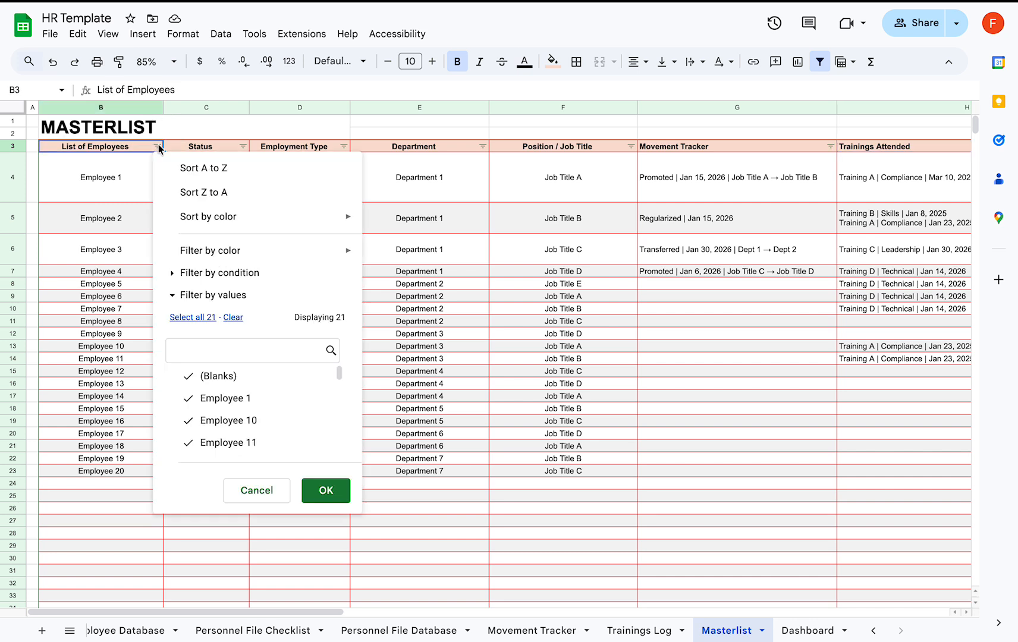
left_click(233, 317)
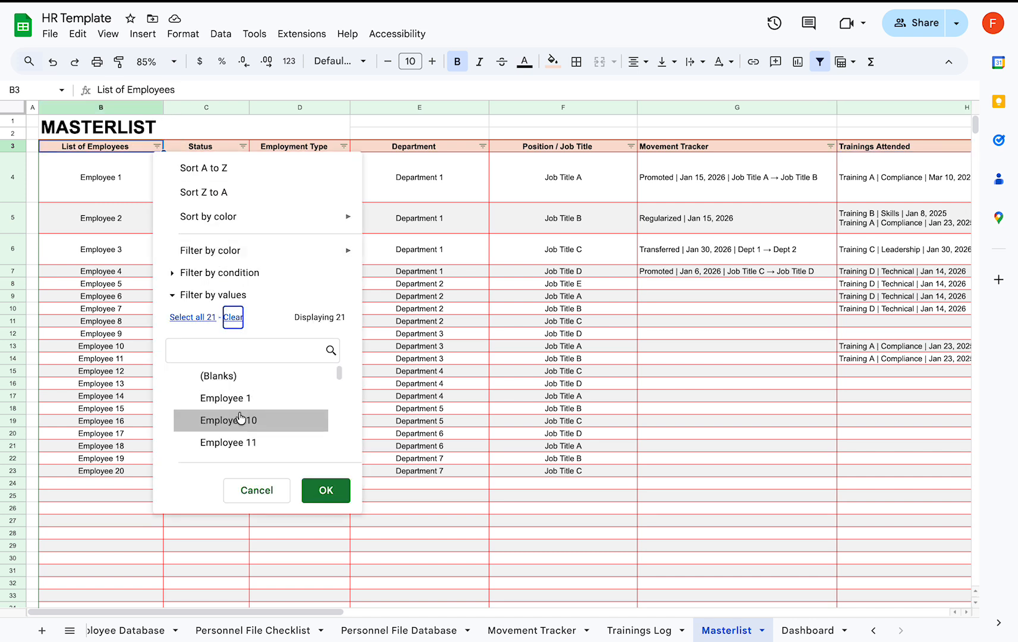
left_click(236, 355)
type("2")
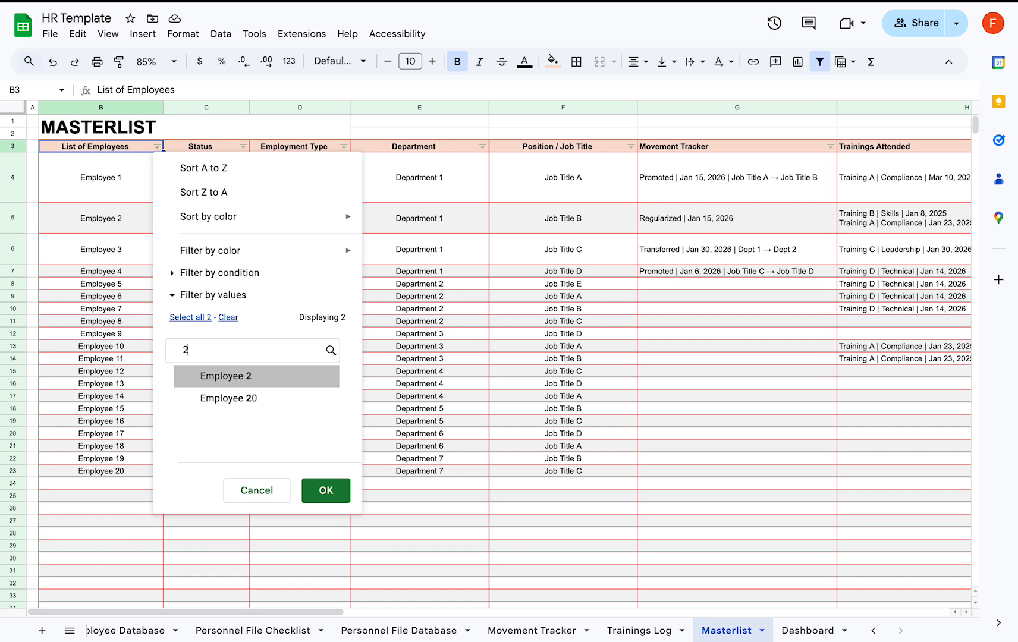
left_click(253, 387)
left_click(329, 492)
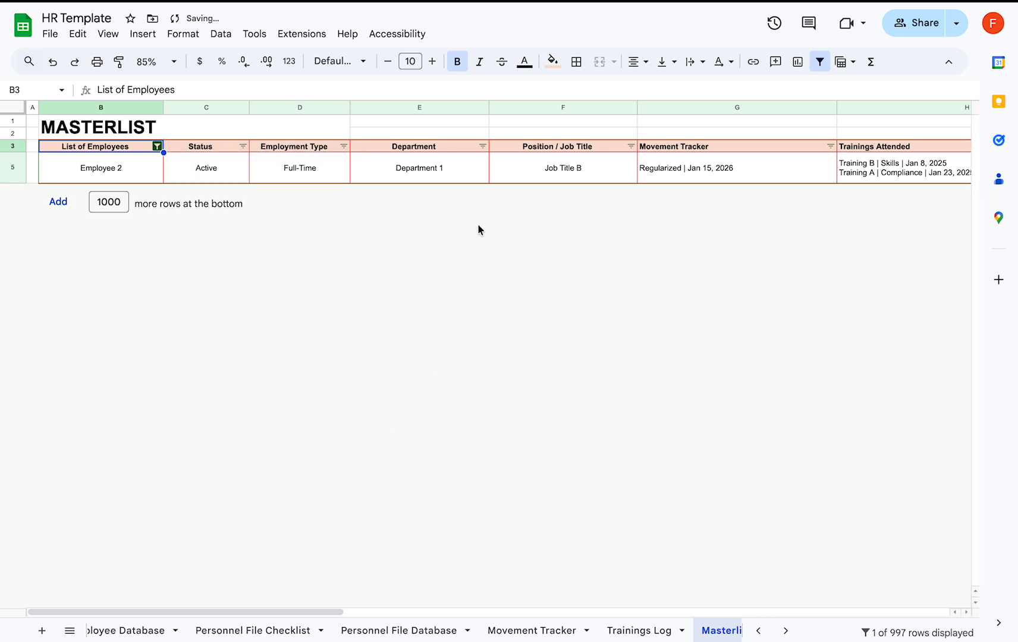
- Inspect Employee 2's status, movement, trainings attended, pending files and expiring certificates in the filtered row
left_click(198, 177)
scroll(198, 177, "right", 8)
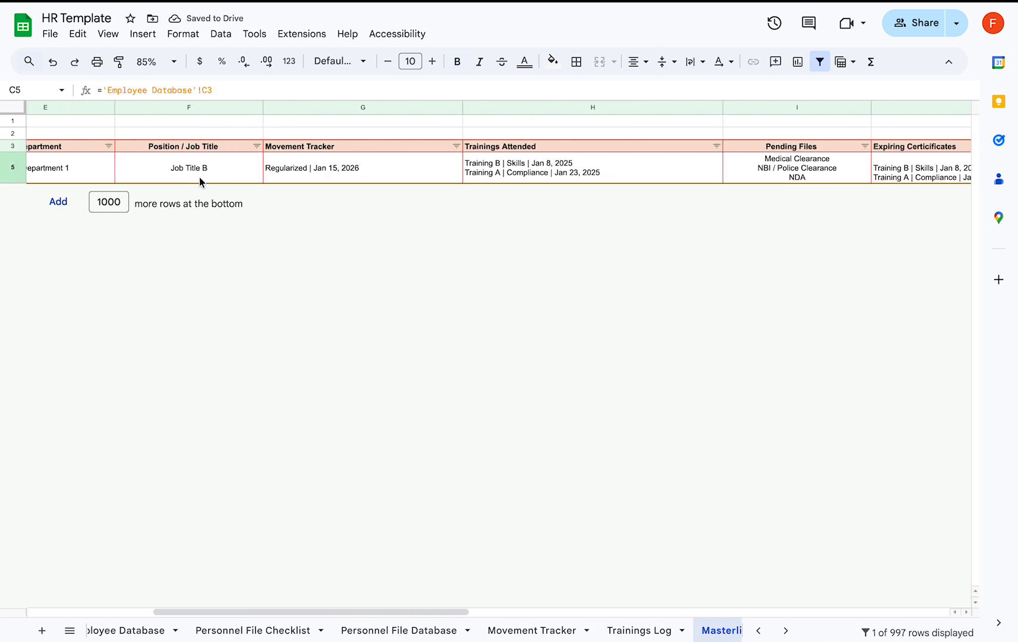
scroll(199, 177, "right", 2)
left_click(255, 154)
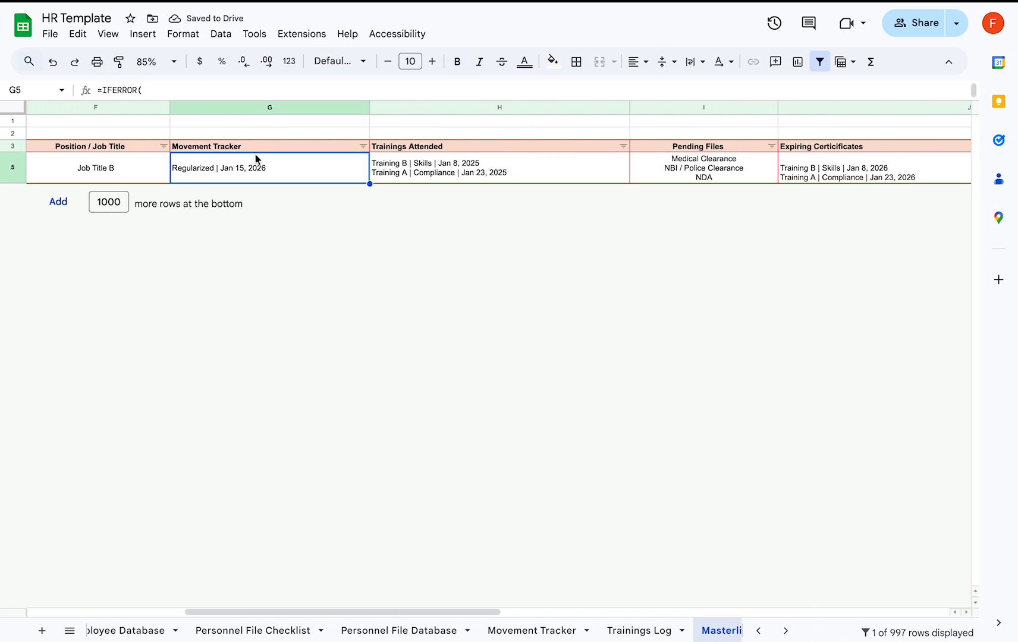
left_click(437, 172)
left_click(716, 167)
scroll(718, 167, "right", 1)
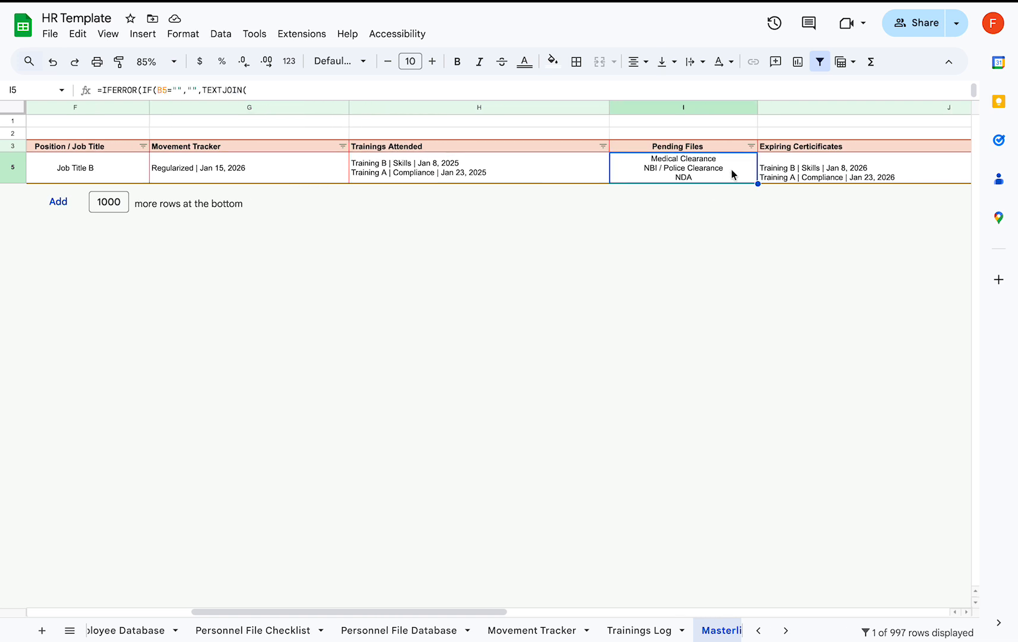
scroll(815, 177, "right", 3)
left_click(768, 176)
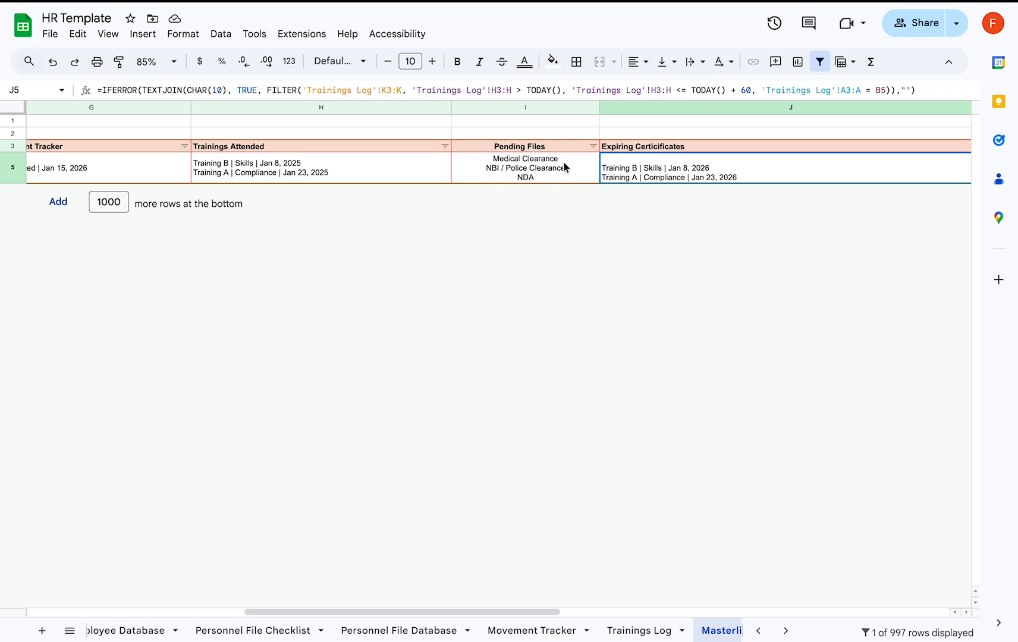
- Reselect all values in the List of Employees filter to show every employee again
scroll(563, 164, "left", 10)
left_click(157, 147)
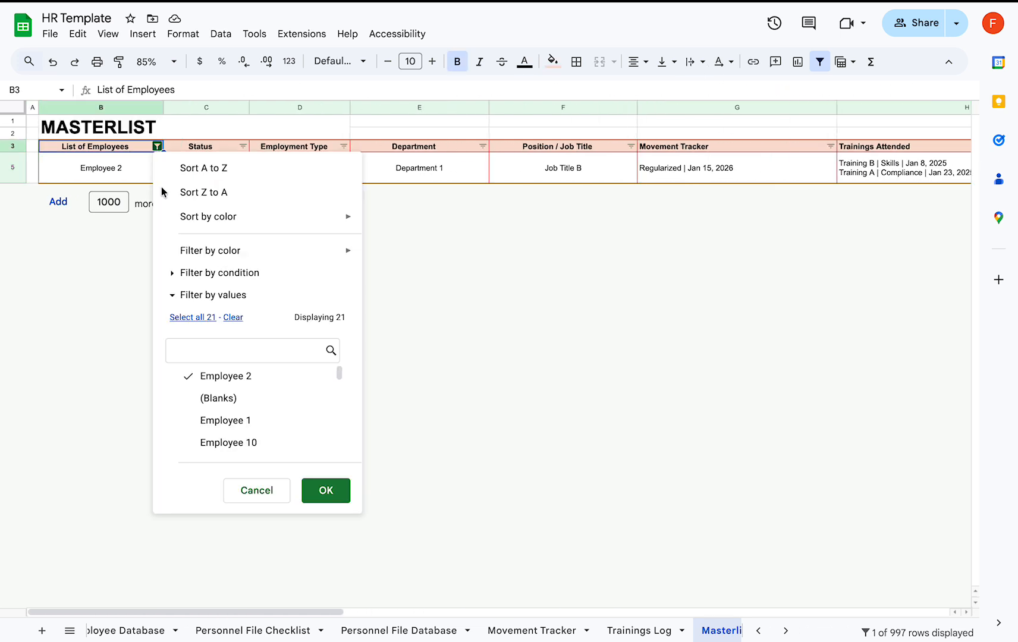
left_click(191, 317)
left_click(326, 505)
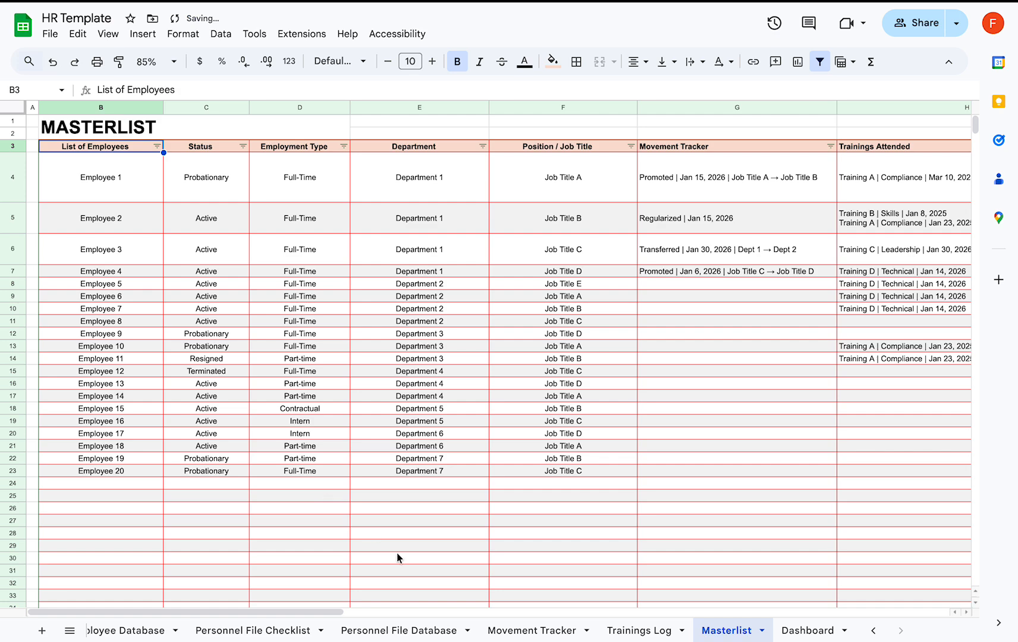
- Open the Dashboard sheet and skim its charts and summary tables
left_click(791, 632)
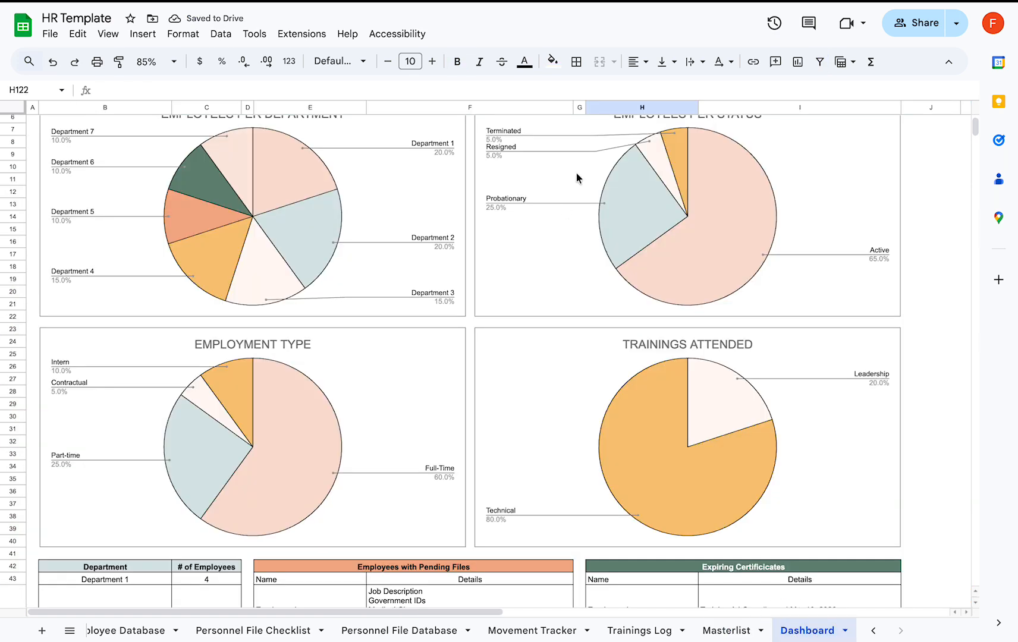
scroll(577, 177, "down", 10)
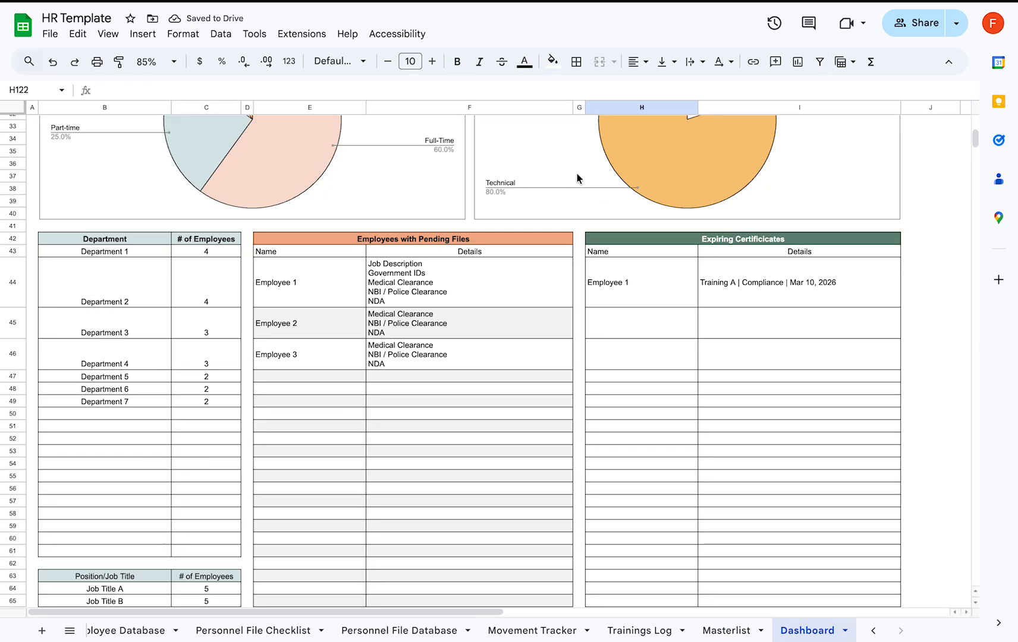
scroll(577, 177, "up", 9)
scroll(577, 178, "up", 1)
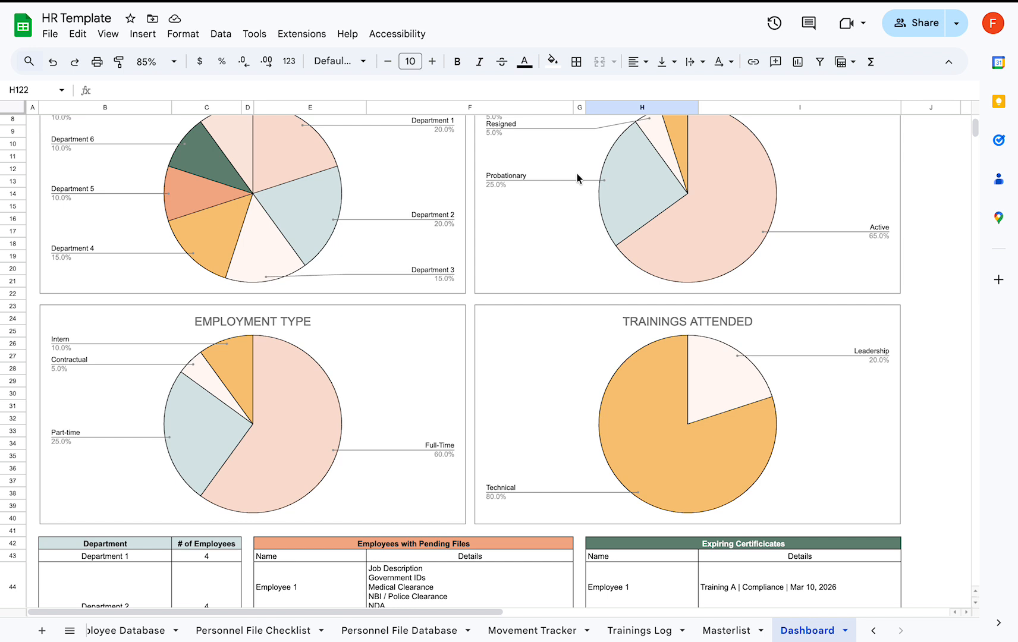
scroll(576, 177, "up", 3)
- Examine the Company Details charts for employees per department, employees per status, employment type and trainings attended
left_click(476, 140)
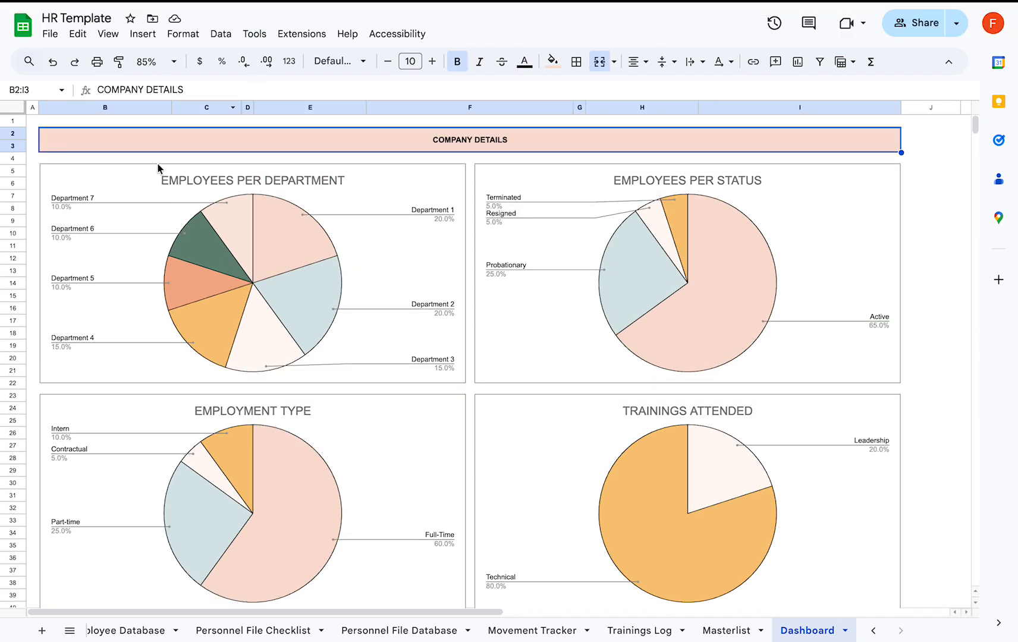
left_click(218, 176)
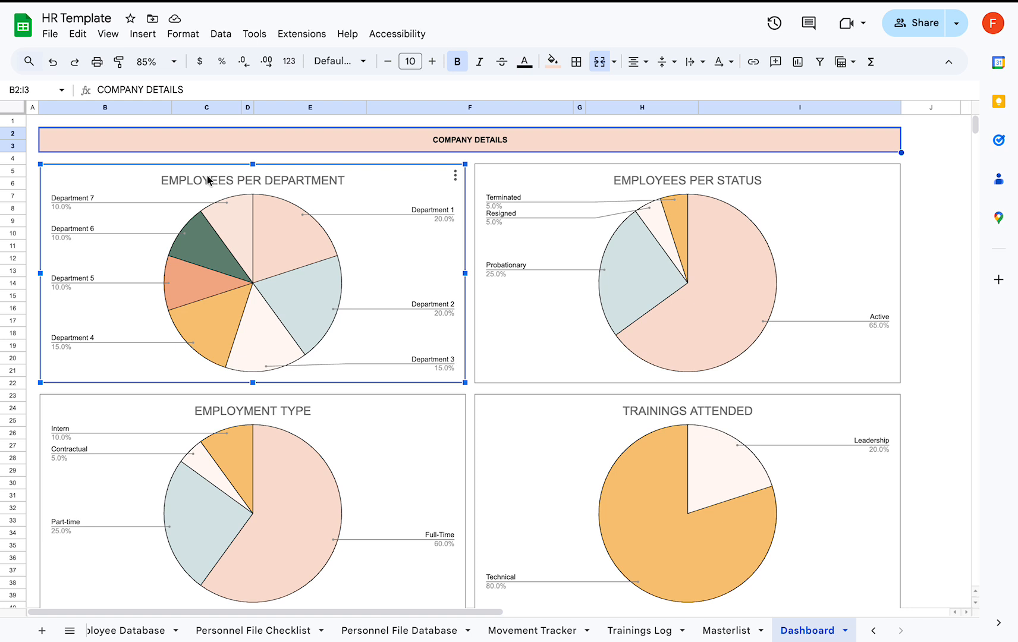
left_click(707, 181)
scroll(706, 182, "down", 3)
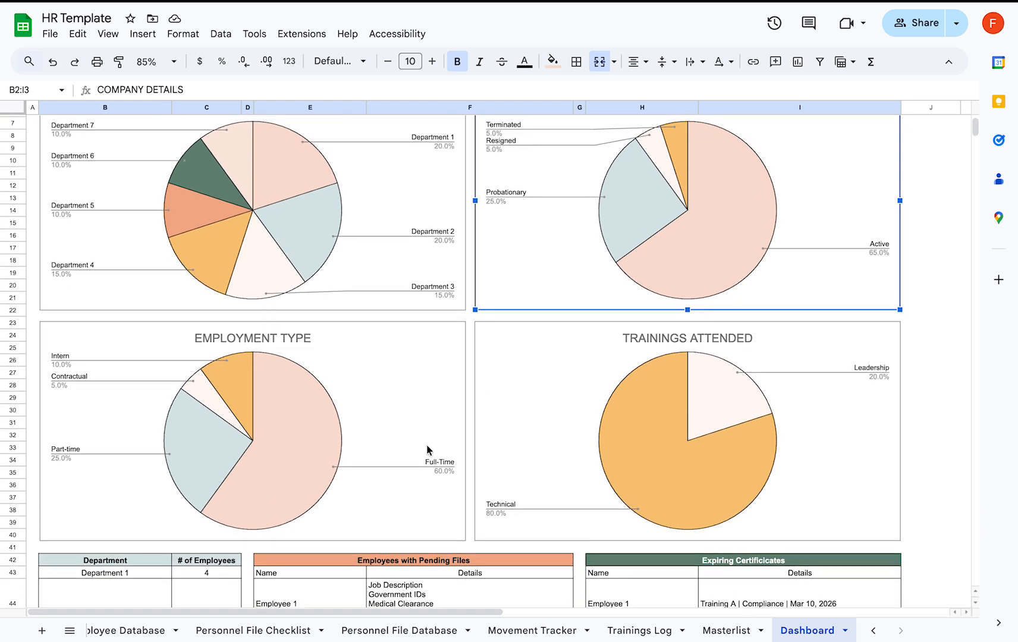
scroll(440, 457, "down", 5)
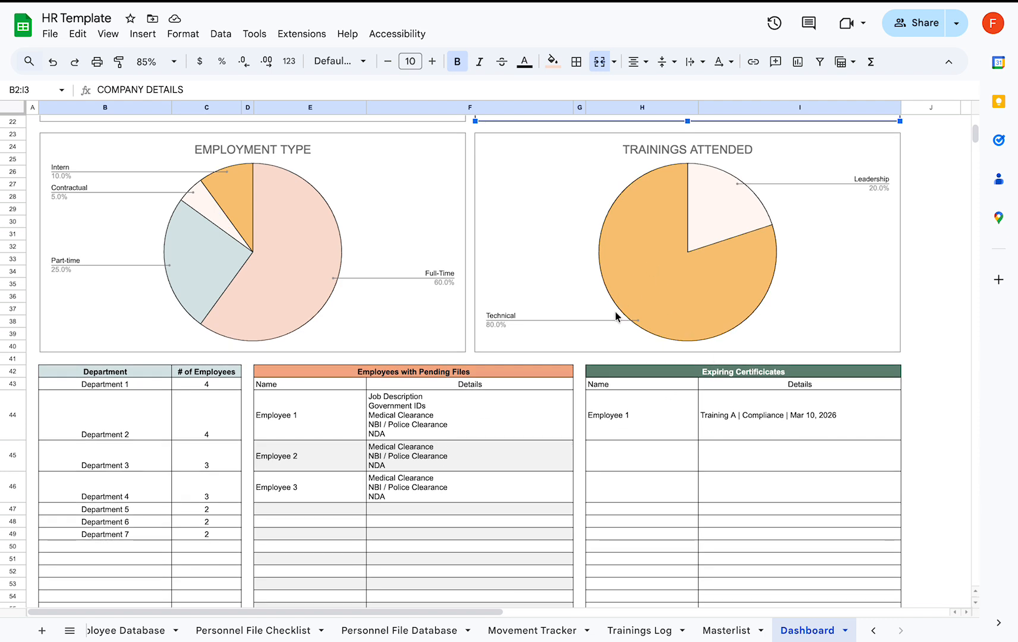
scroll(624, 324, "down", 2)
scroll(624, 324, "down", 3)
scroll(625, 324, "up", 5)
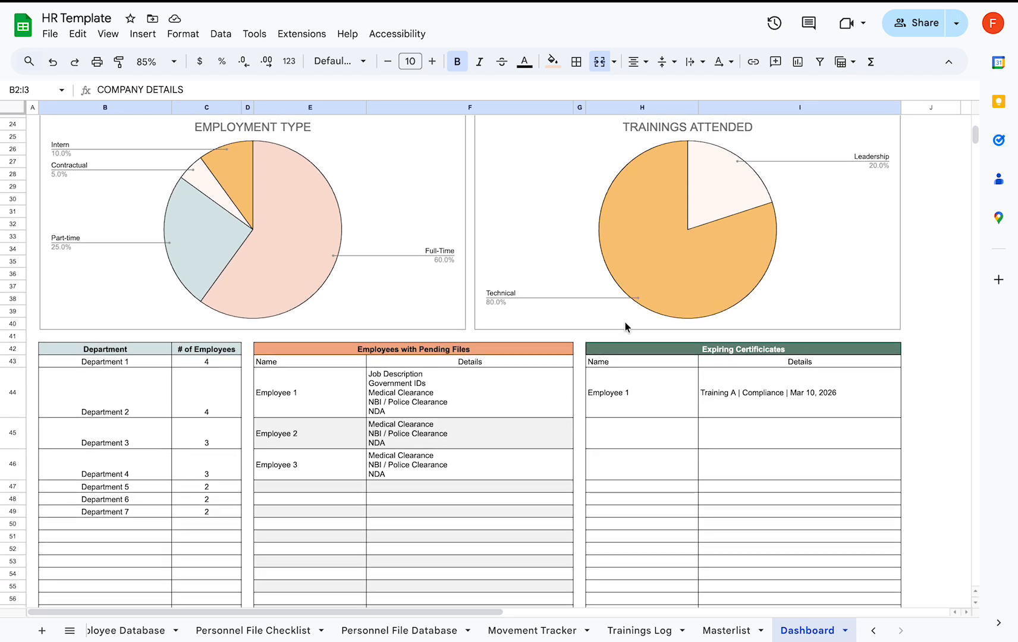
- Examine the Department table with its number of employees below the Dashboard charts
scroll(624, 324, "down", 2)
scroll(624, 324, "down", 2)
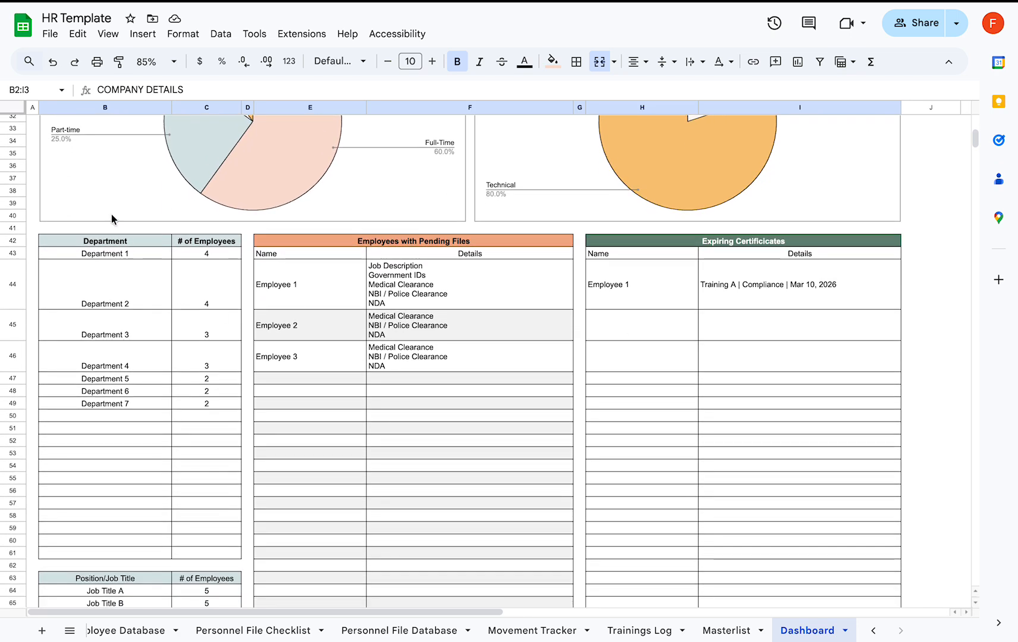
left_click(117, 247)
scroll(152, 295, "down", 8)
scroll(153, 295, "up", 11)
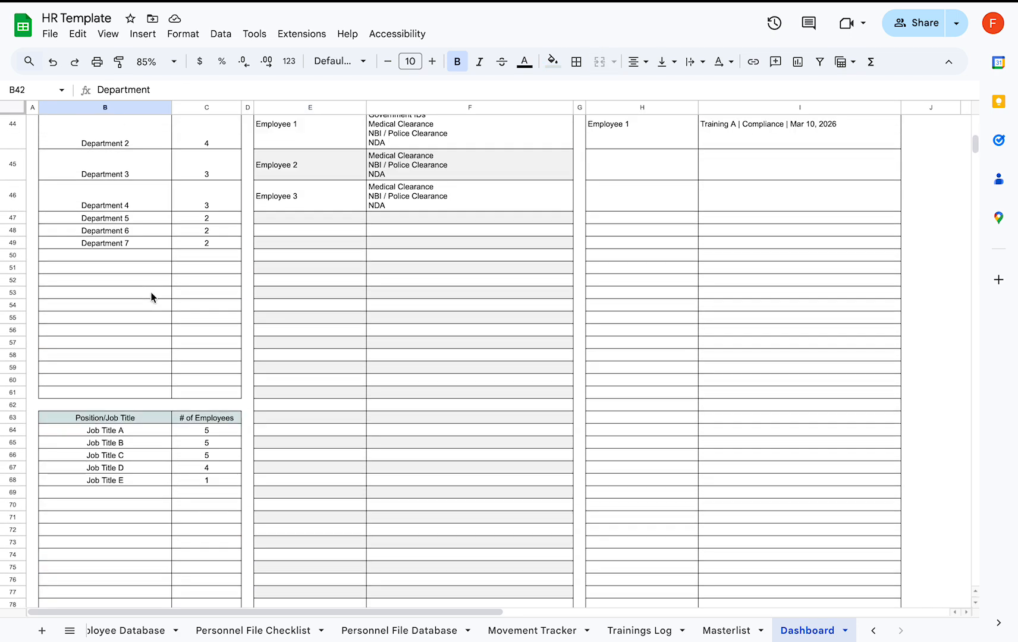
scroll(201, 392, "down", 5)
scroll(200, 392, "up", 4)
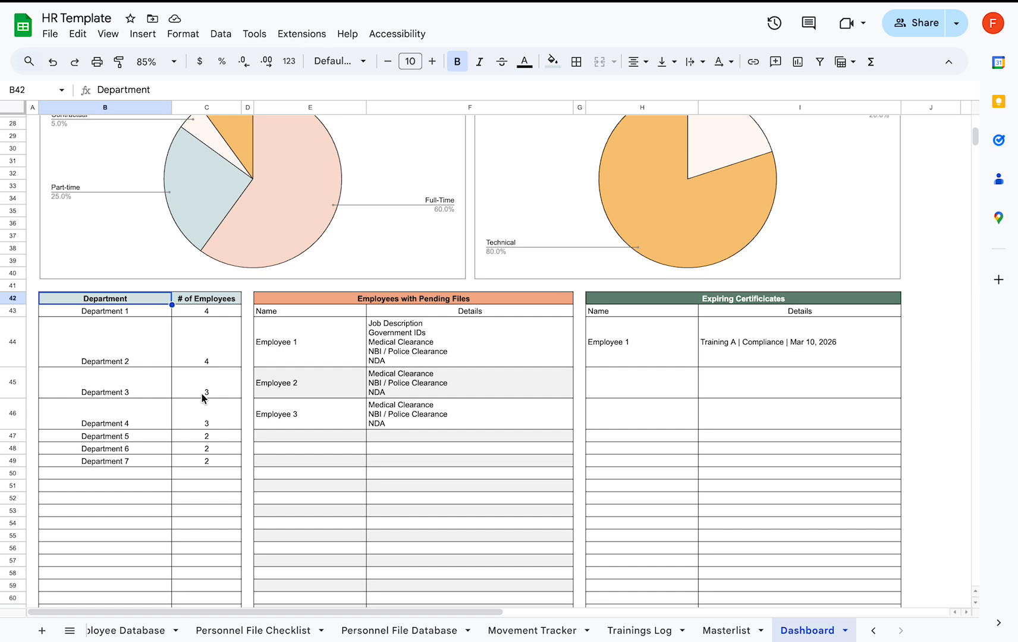
scroll(133, 390, "down", 1)
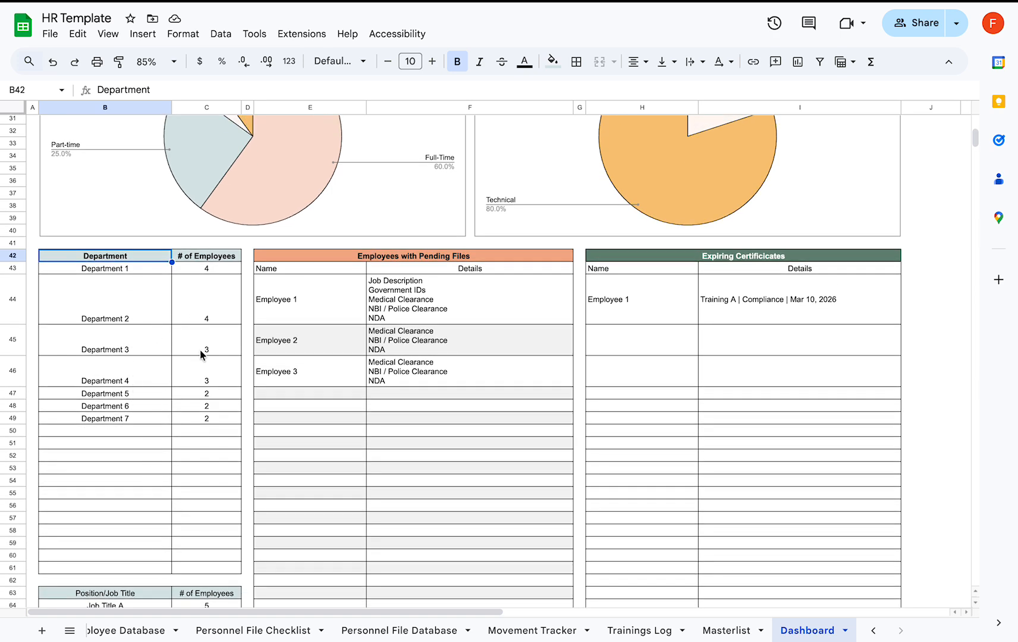
- Review the Position/Job Title, Employment Status, Employment Type and Trainings count tables further down the Dashboard
scroll(201, 379, "down", 5)
scroll(200, 376, "down", 3)
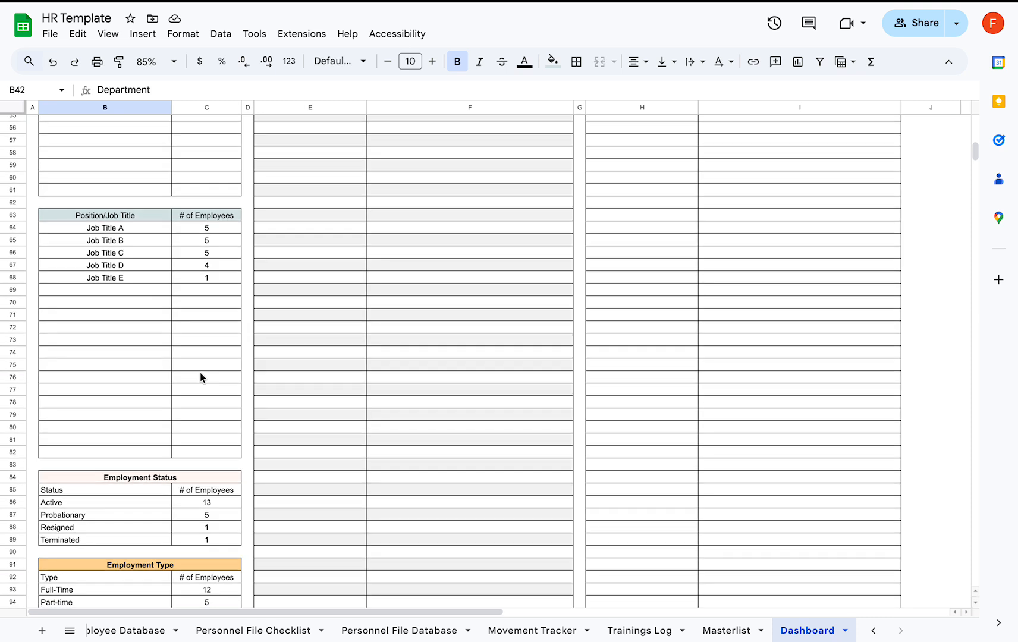
scroll(216, 285, "down", 2)
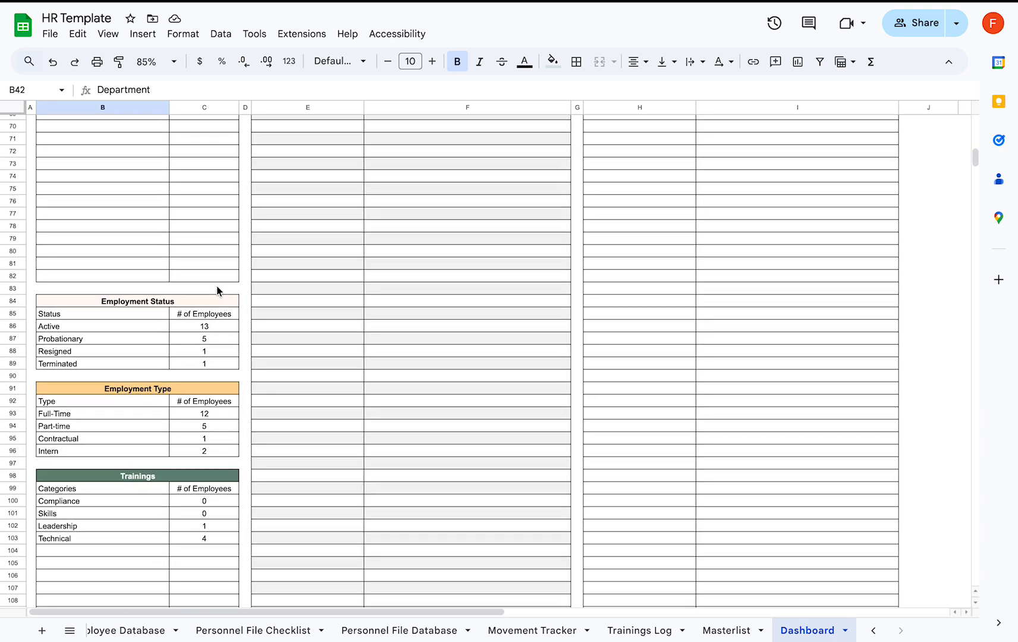
left_click(199, 302)
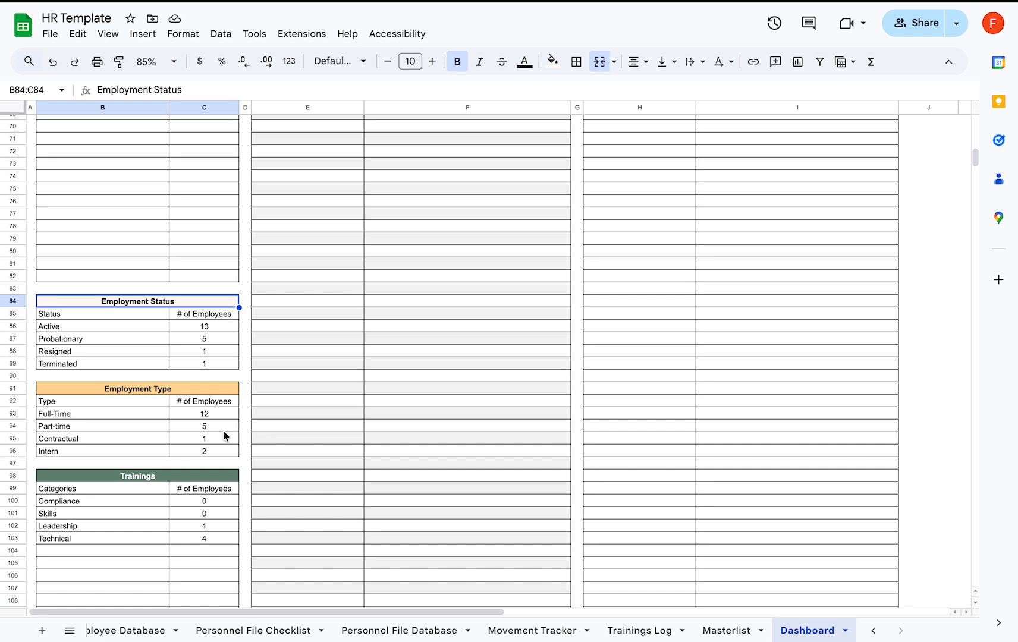
scroll(225, 436, "down", 6)
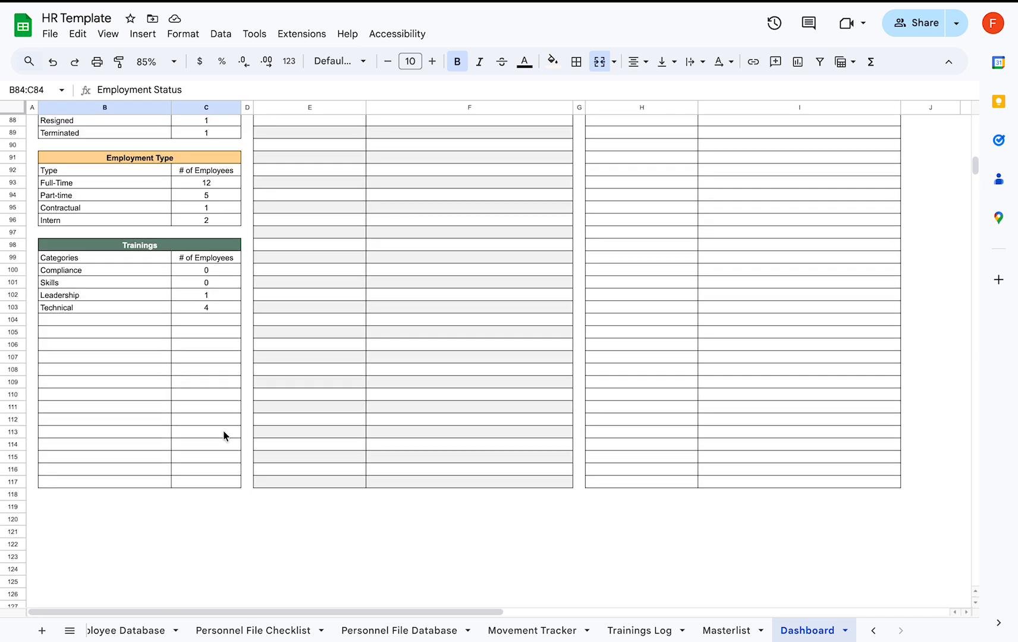
left_click(187, 242)
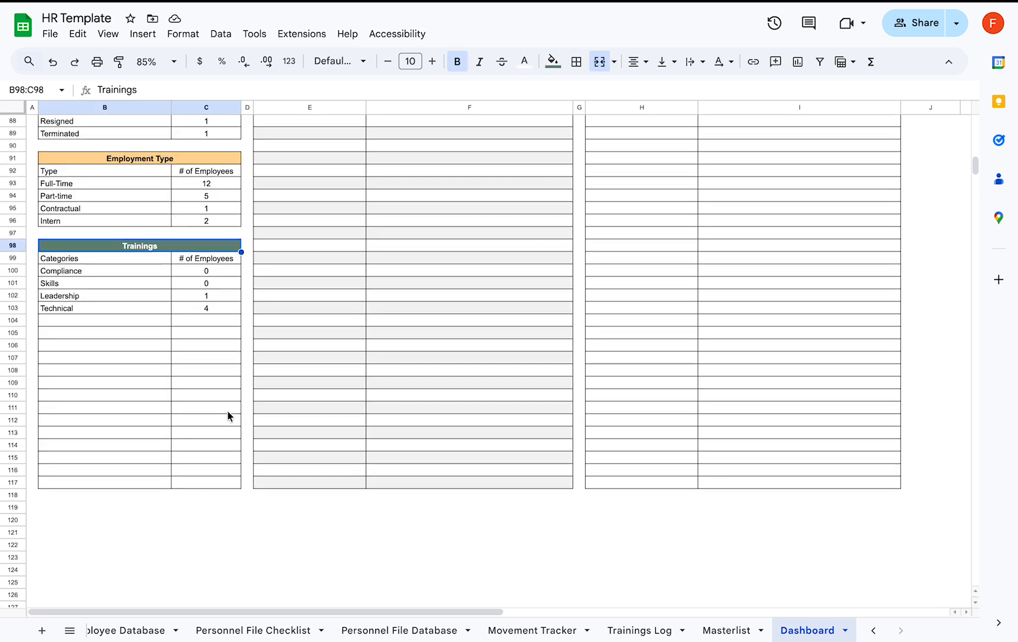
scroll(228, 413, "up", 1)
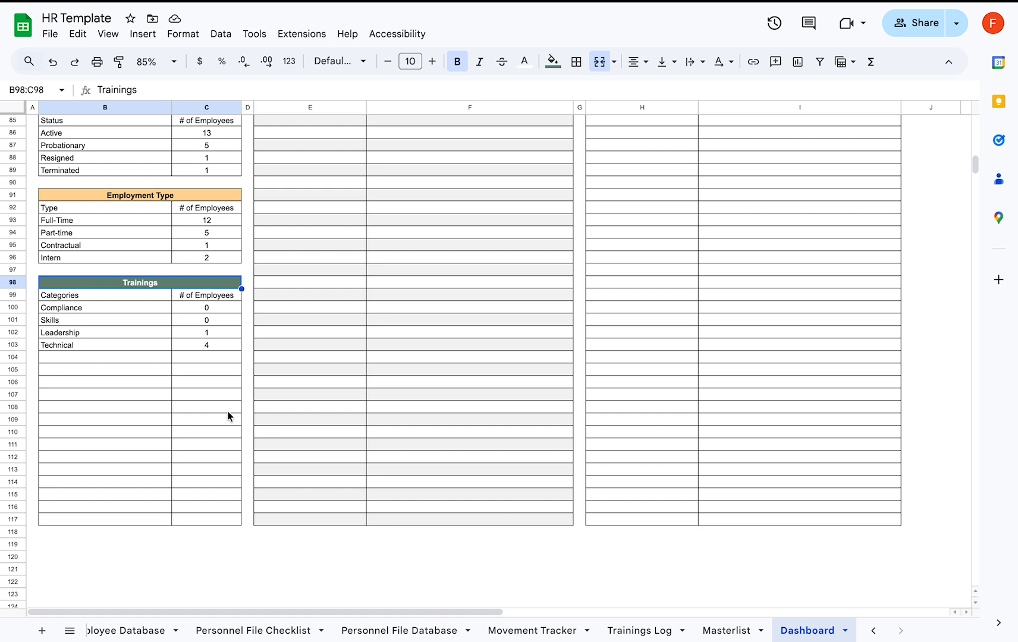
- Examine the Employees with Pending Files table on the Dashboard, checking the employee names and their missing document details
scroll(228, 411, "up", 15)
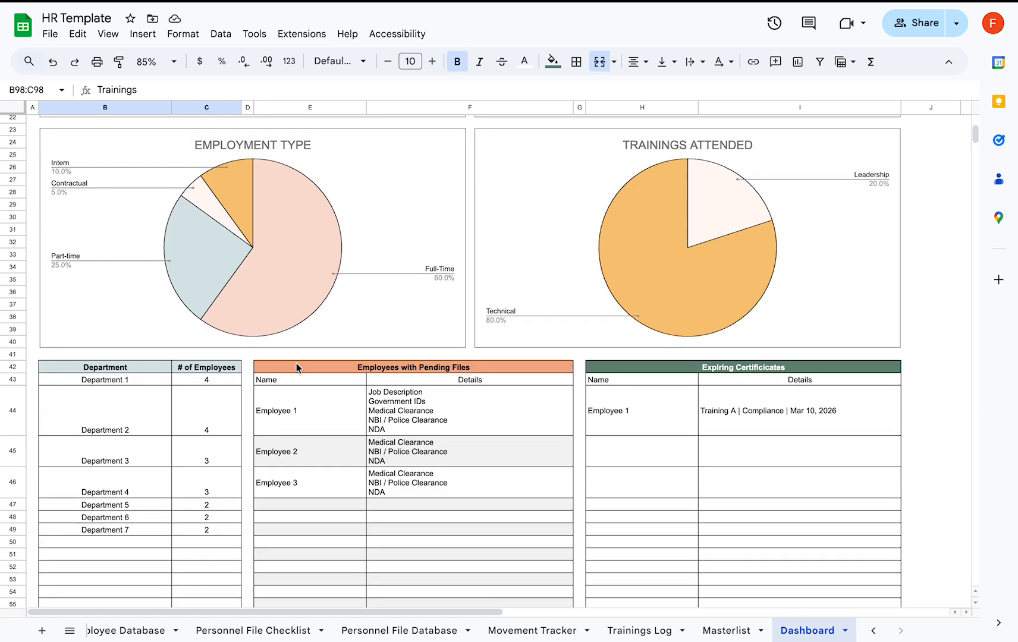
left_click(414, 367)
scroll(484, 391, "down", 1)
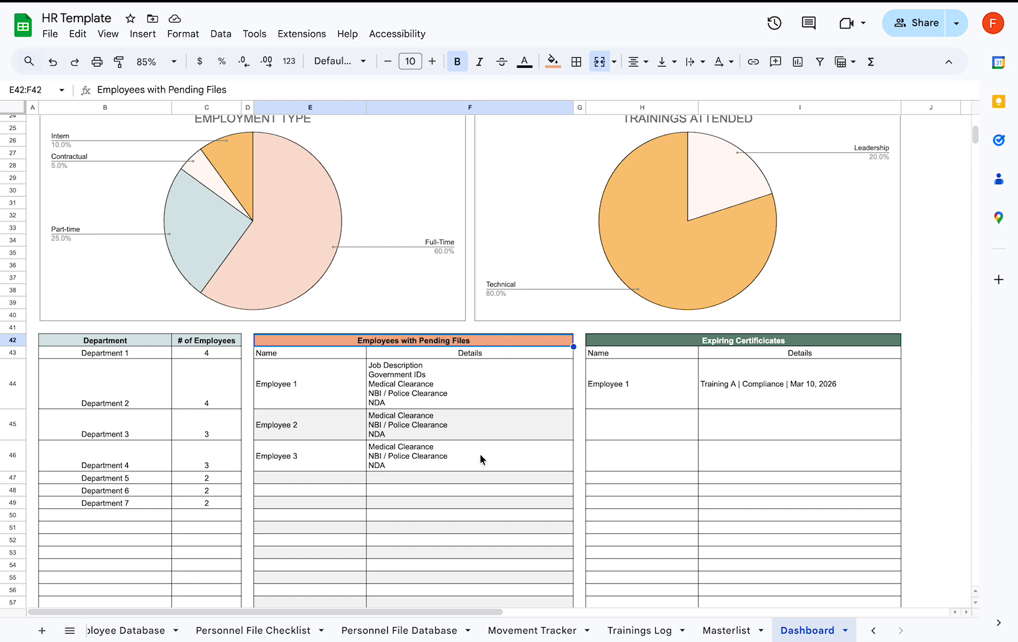
left_click(322, 391)
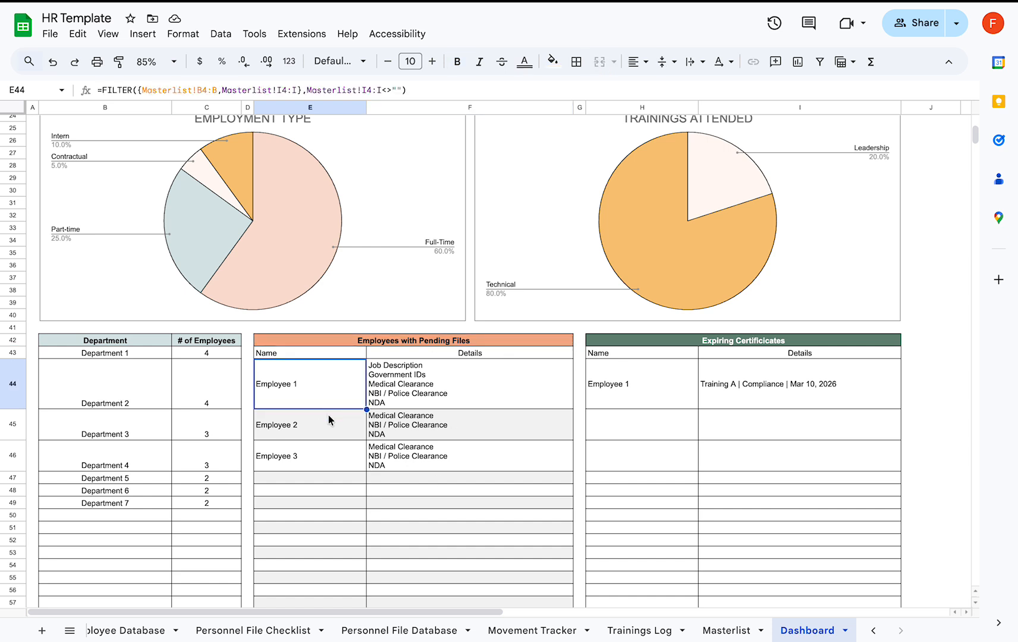
left_click(329, 427)
left_click(449, 377)
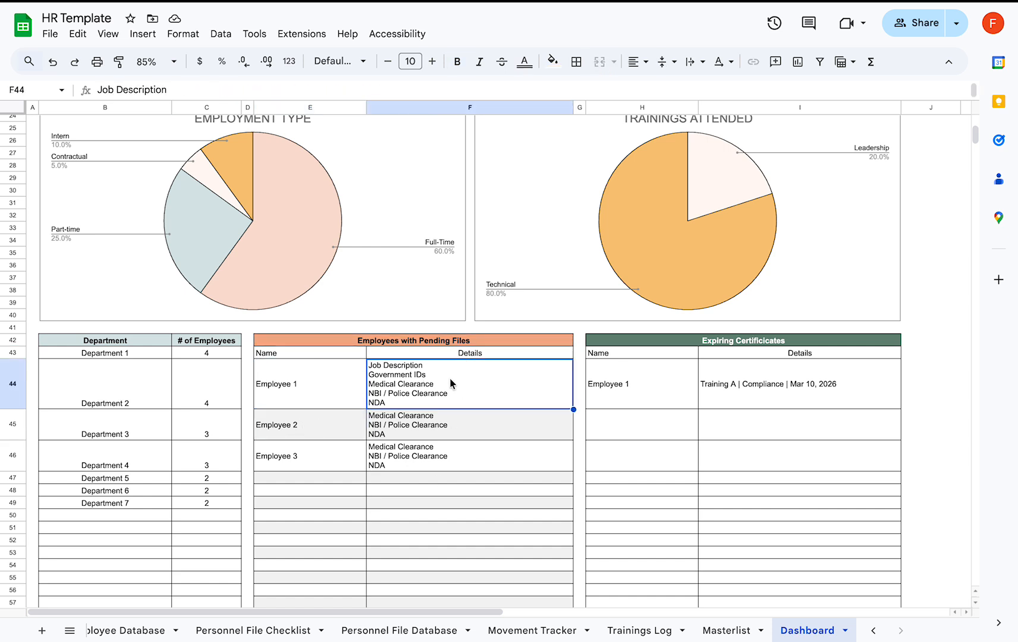
left_click(282, 392)
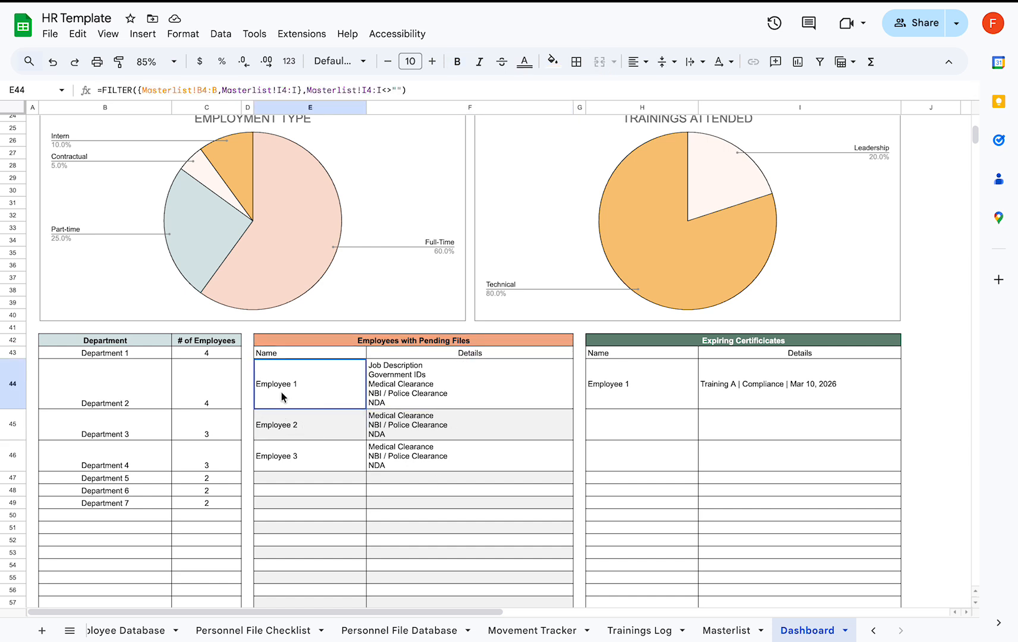
left_click(383, 385)
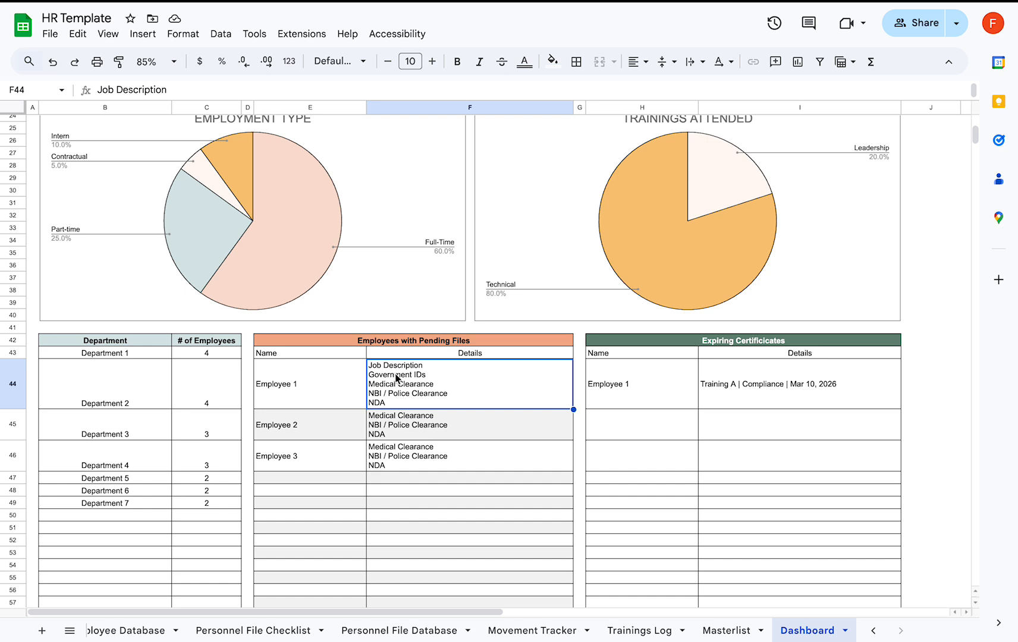
- Examine the Dashboard's Expiring Certificates table, inspecting the name and training details cells and comparing them with the pending files details
left_click(654, 390)
left_click(799, 346)
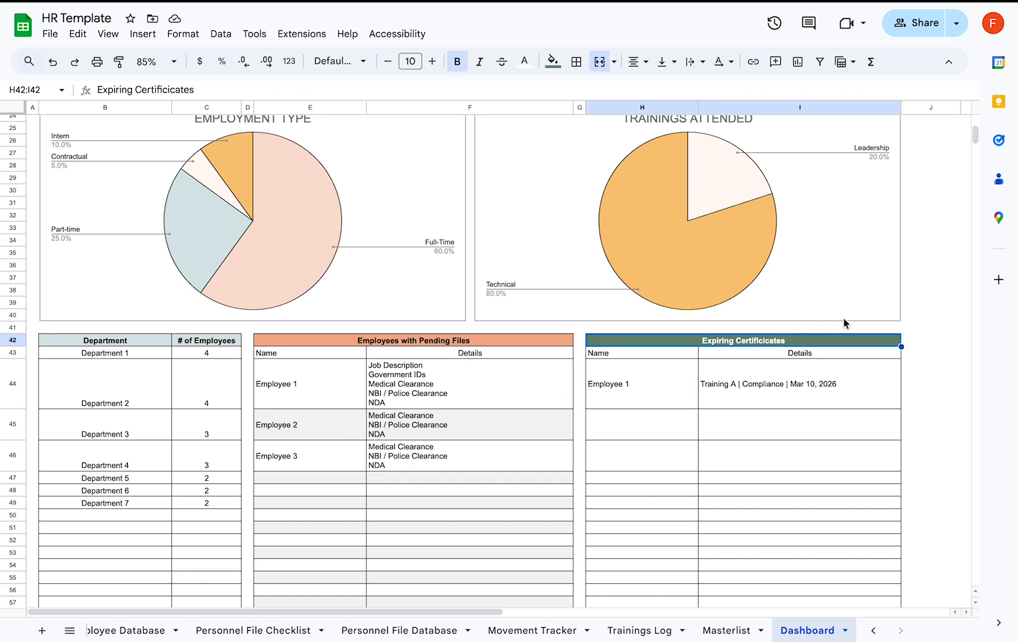
left_click(633, 396)
left_click(760, 397)
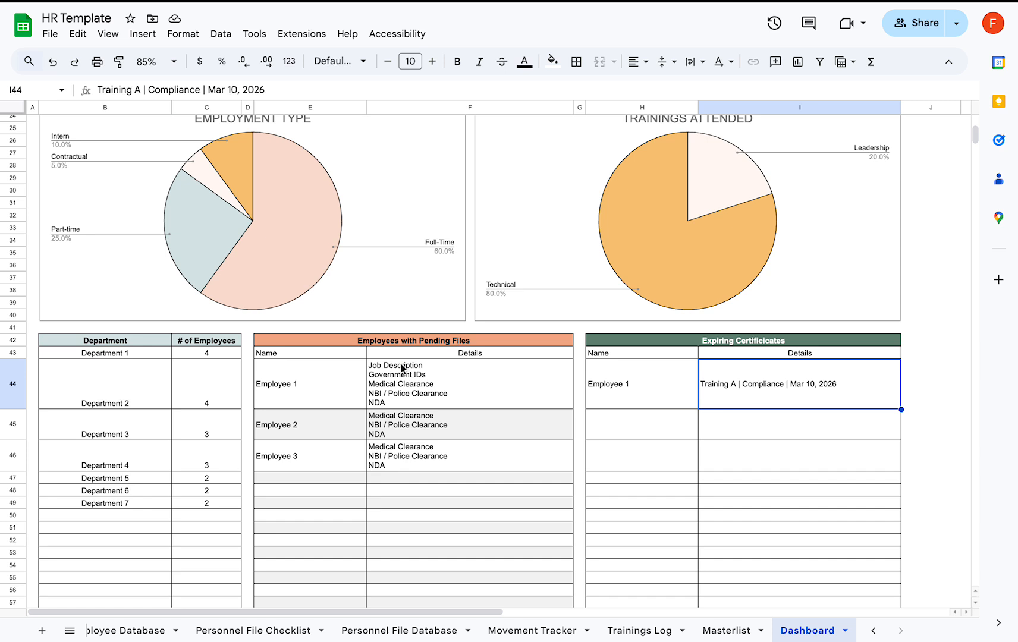
left_click(387, 366)
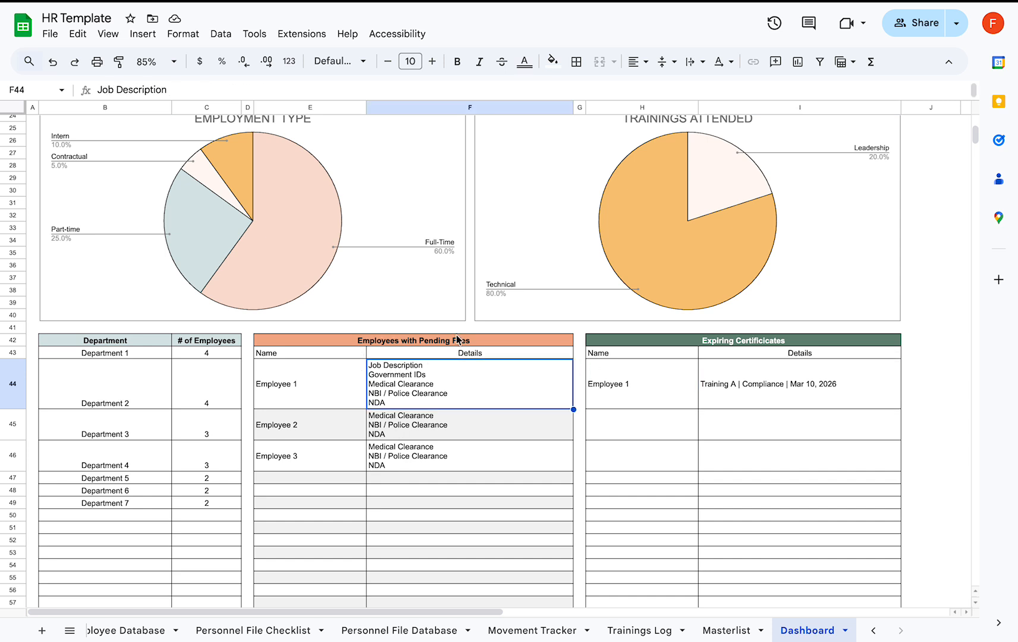
left_click(761, 390)
left_click(654, 389)
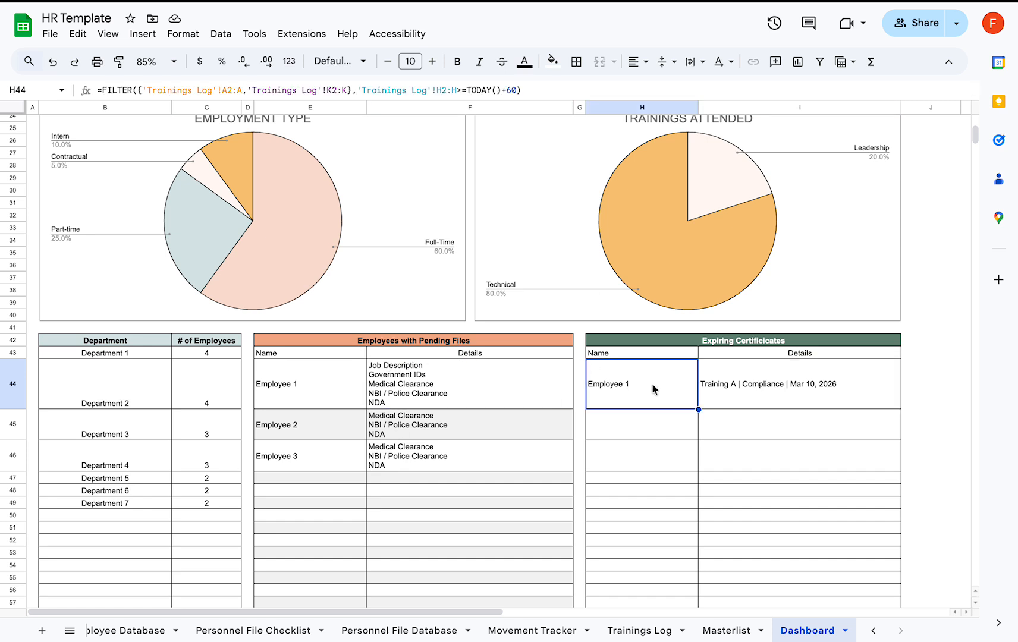
left_click(731, 390)
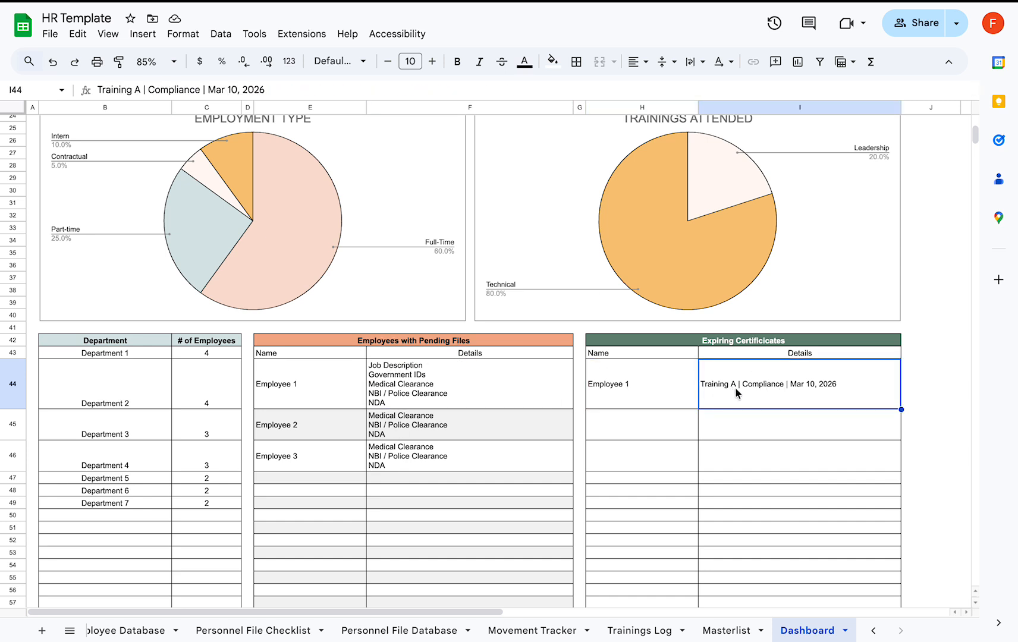
left_click(642, 396)
left_click(734, 386)
scroll(792, 368, "down", 1)
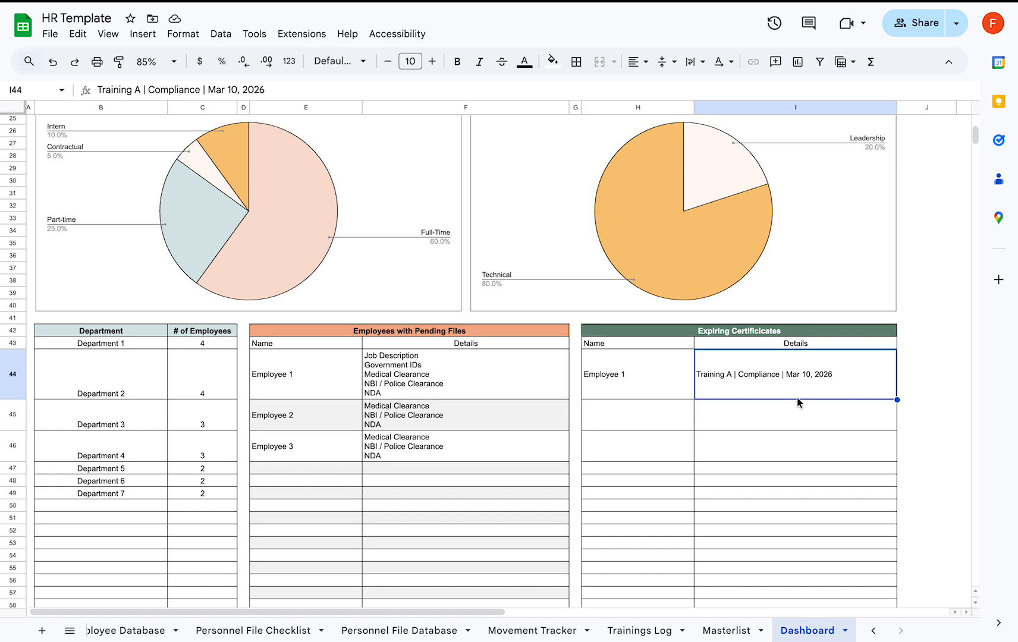
- Recap the Dashboard charts and revisit each sheet in reverse order, from Masterlist back through the trackers and databases to Settings
scroll(798, 400, "down", 5)
scroll(797, 402, "up", 10)
scroll(797, 402, "right", 1)
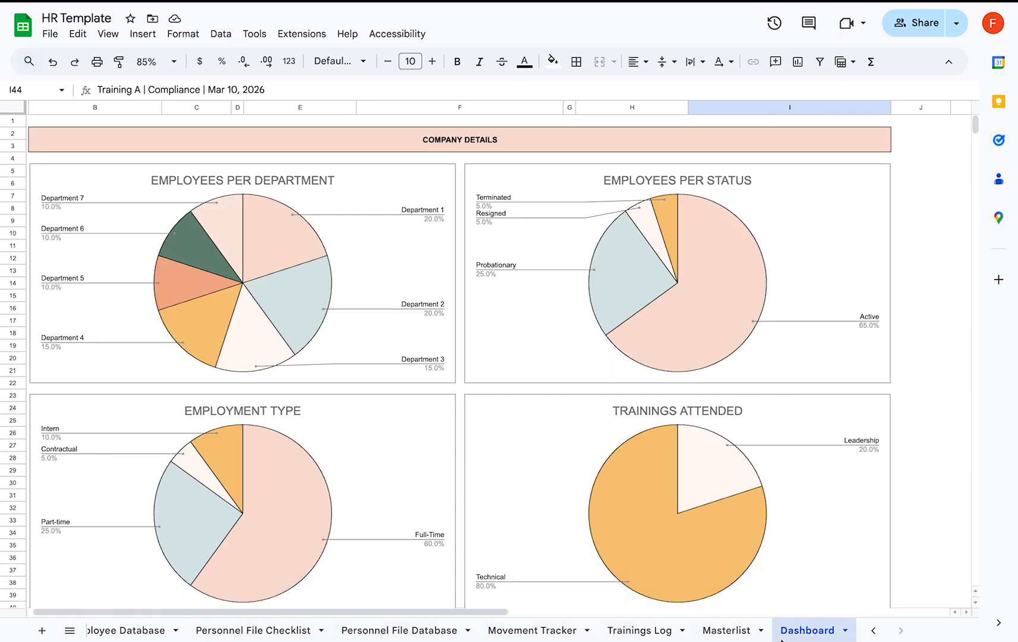
left_click(732, 637)
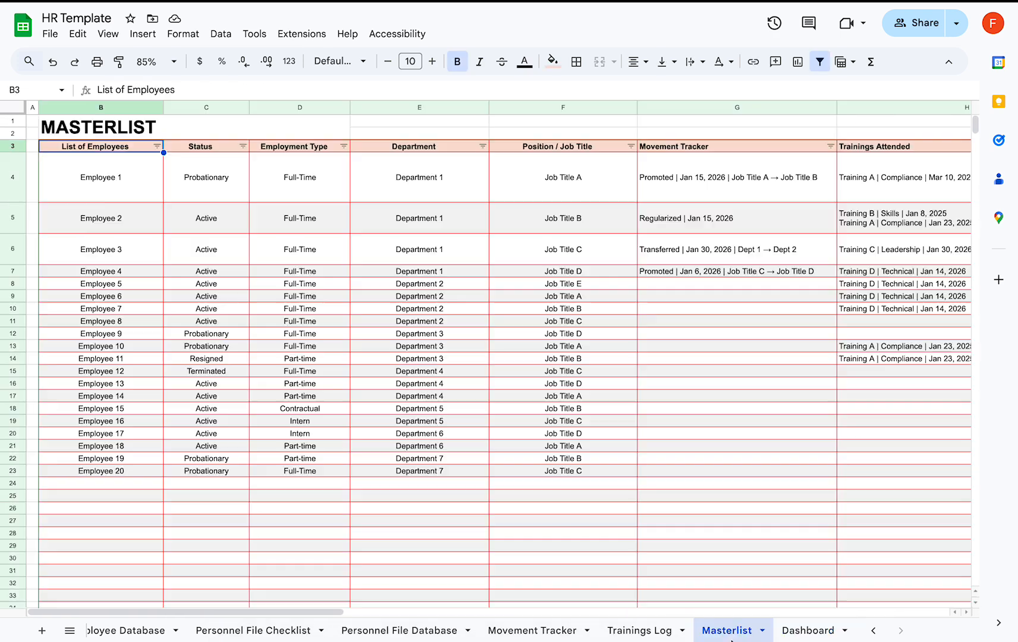
left_click(633, 634)
left_click(544, 630)
left_click(446, 636)
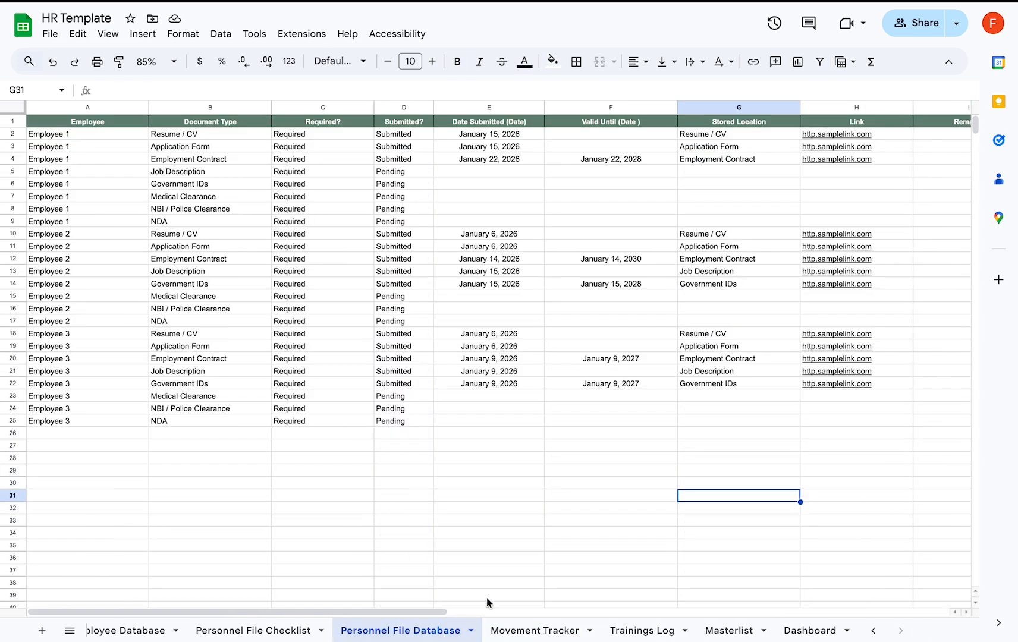
left_click(286, 627)
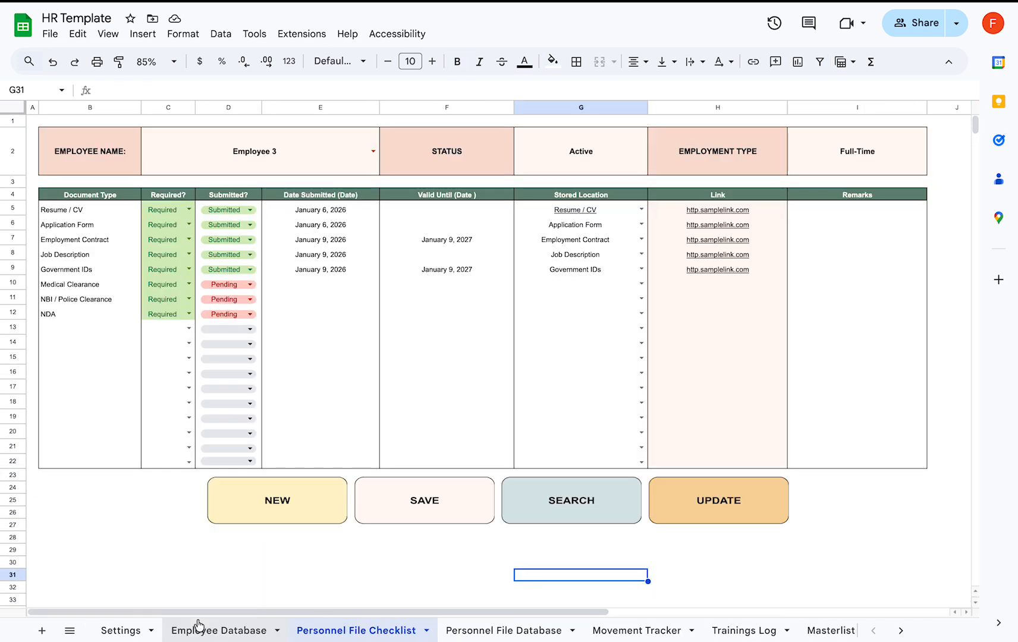
left_click(196, 629)
left_click(128, 629)
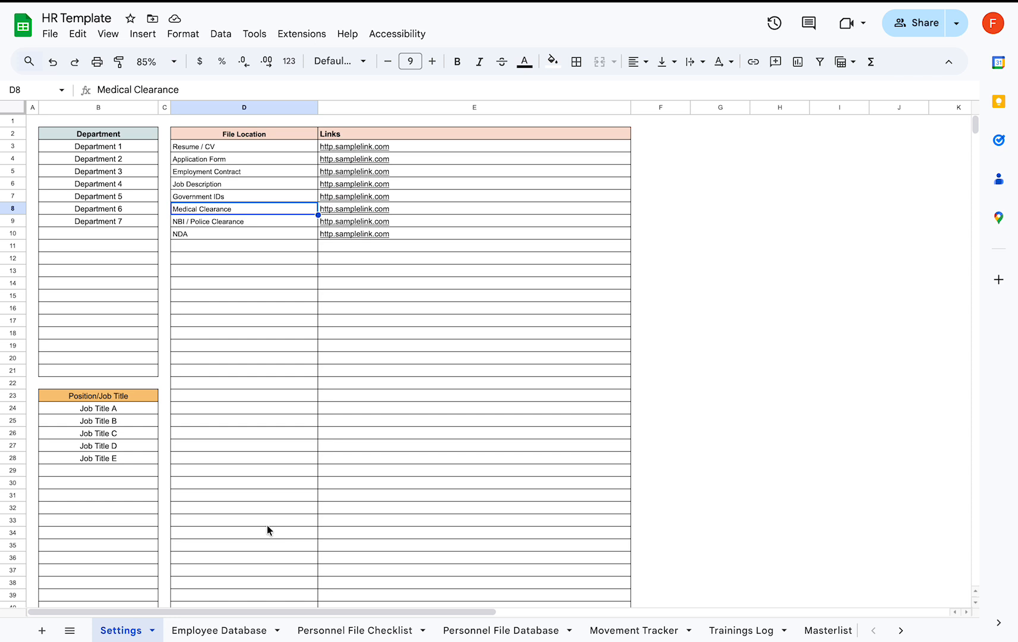
mouse_move(416, 1)
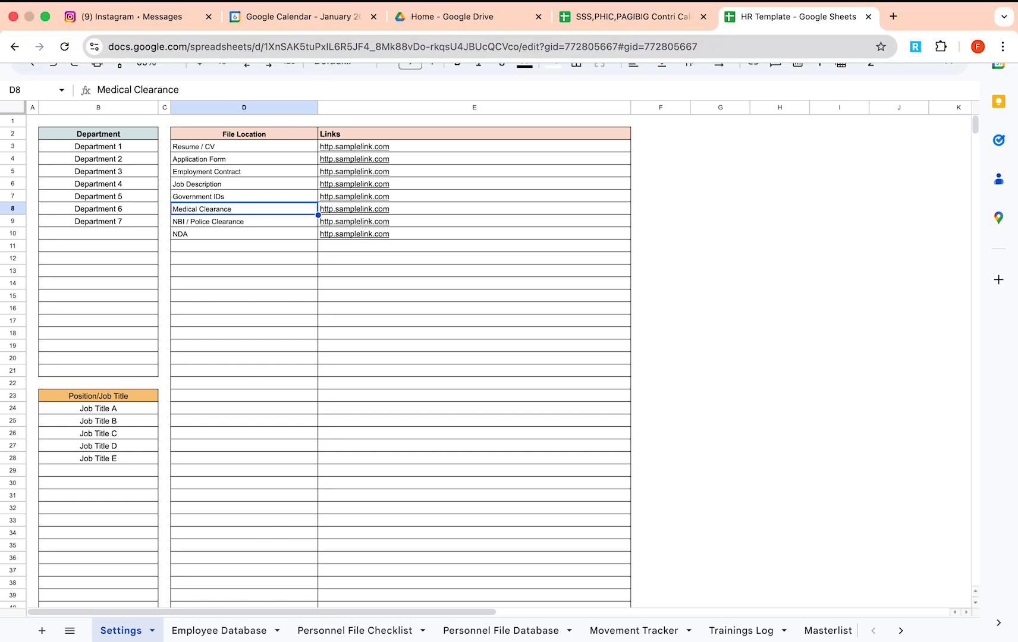
mouse_move(594, 640)
right_click(707, 610)
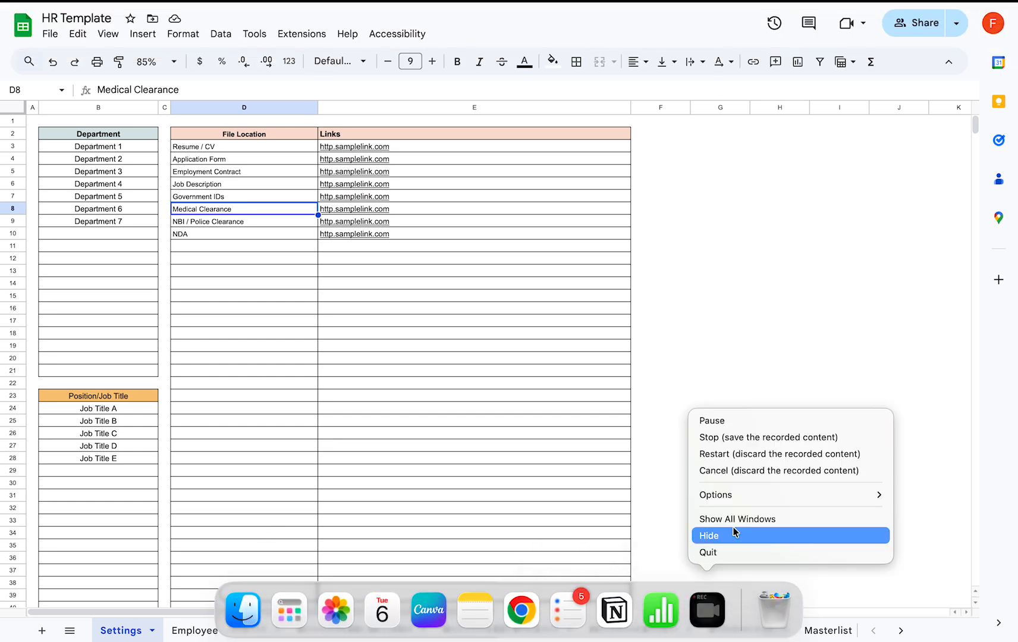